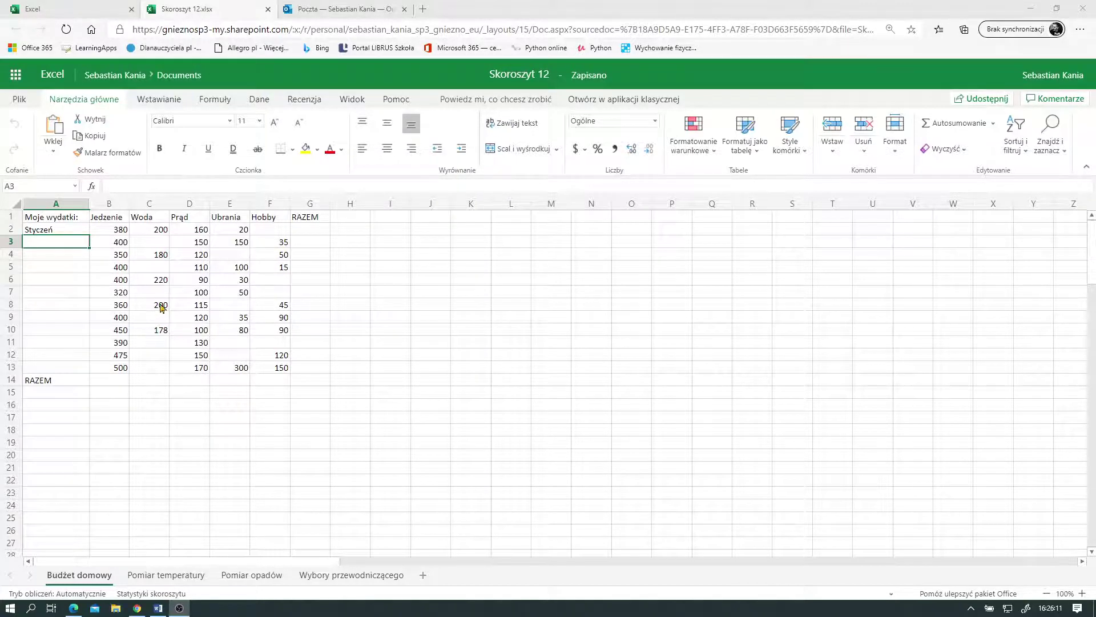
# Zoom the sheet to 145%, scroll back to the top-left corner and select cell A2 ('Styczeń')
pyautogui.scroll(3, 111, 295)
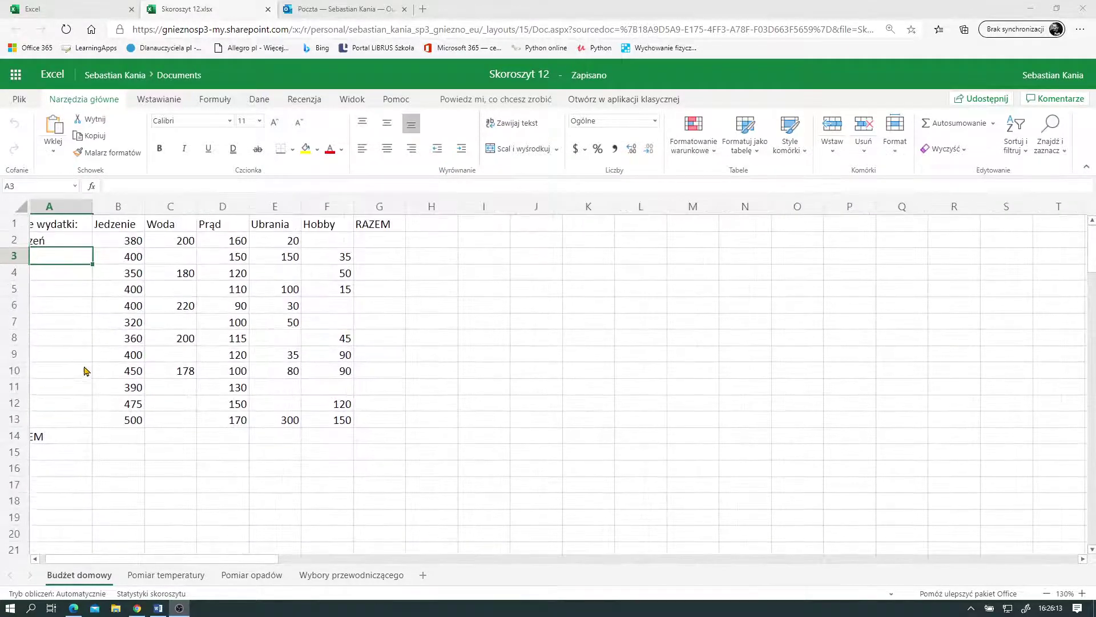
pyautogui.moveTo(184, 562)
pyautogui.mouseDown()
pyautogui.moveTo(100, 561)
pyautogui.moveTo(110, 564)
pyautogui.mouseUp()
pyautogui.scroll(2, 90, 492)
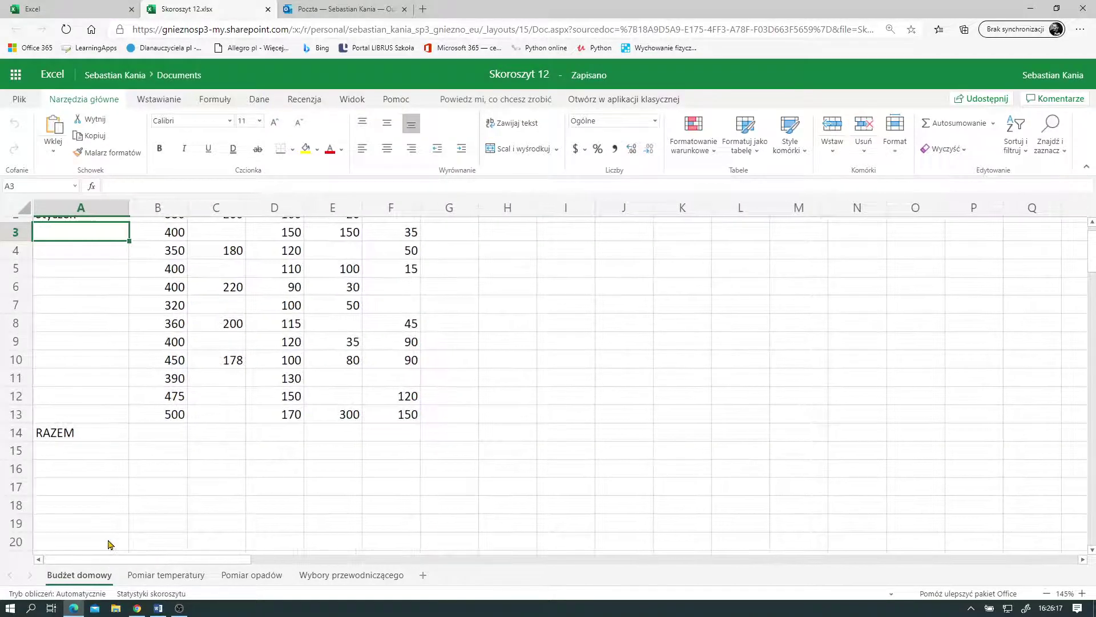
pyautogui.scroll(2, 105, 479)
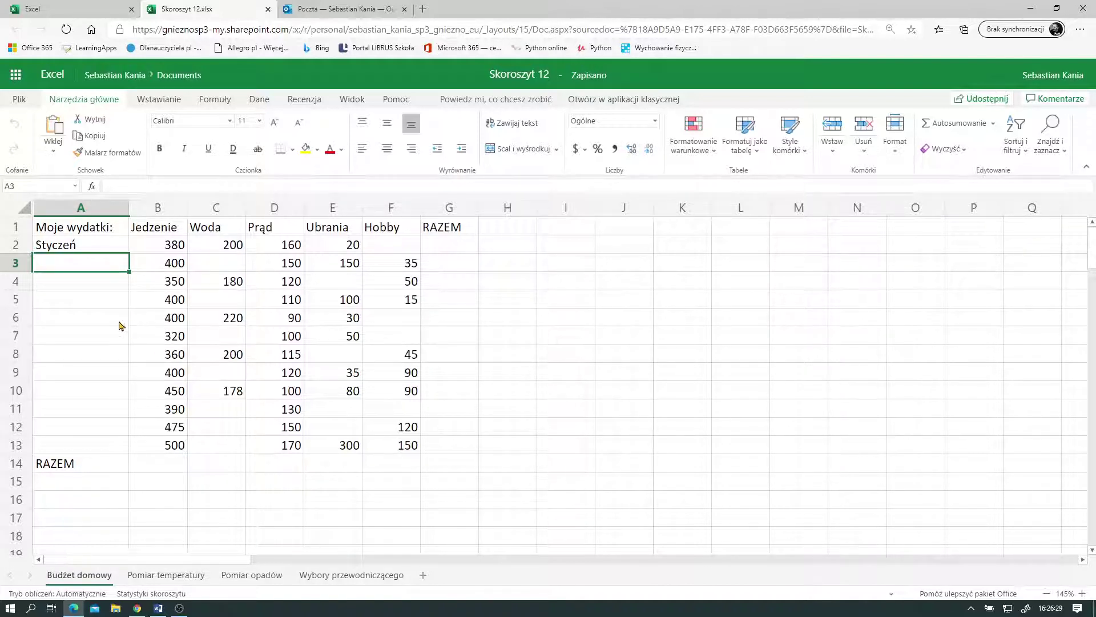
pyautogui.click(95, 250)
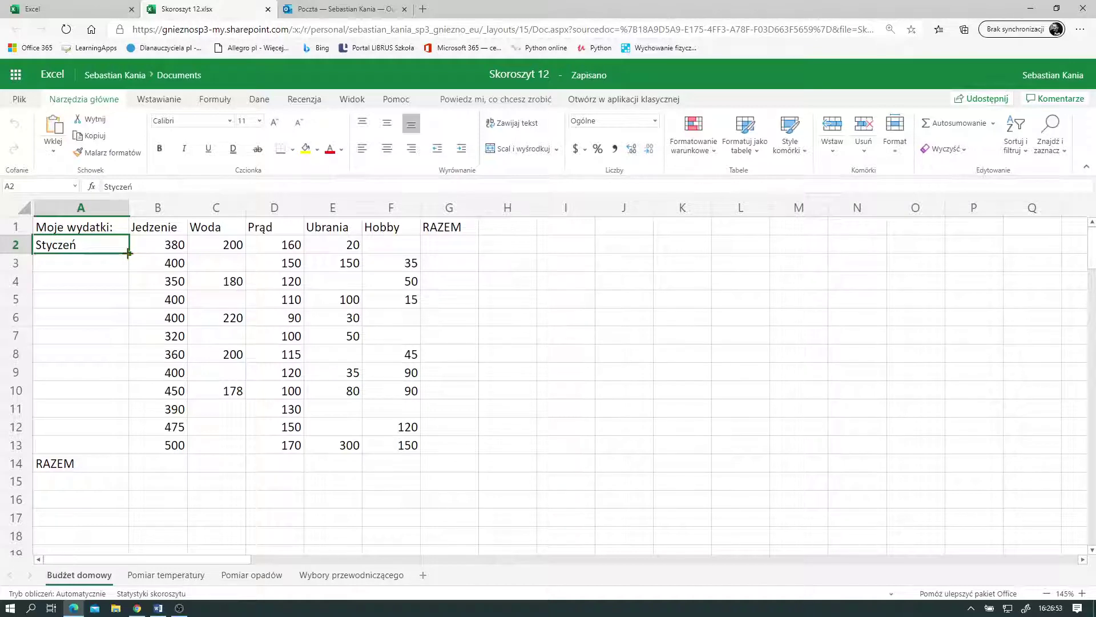
# Extend Styczeń into a month series through Grudzień in A2:A13, then select B14
pyautogui.moveTo(129, 254); pyautogui.dragTo(115, 435)
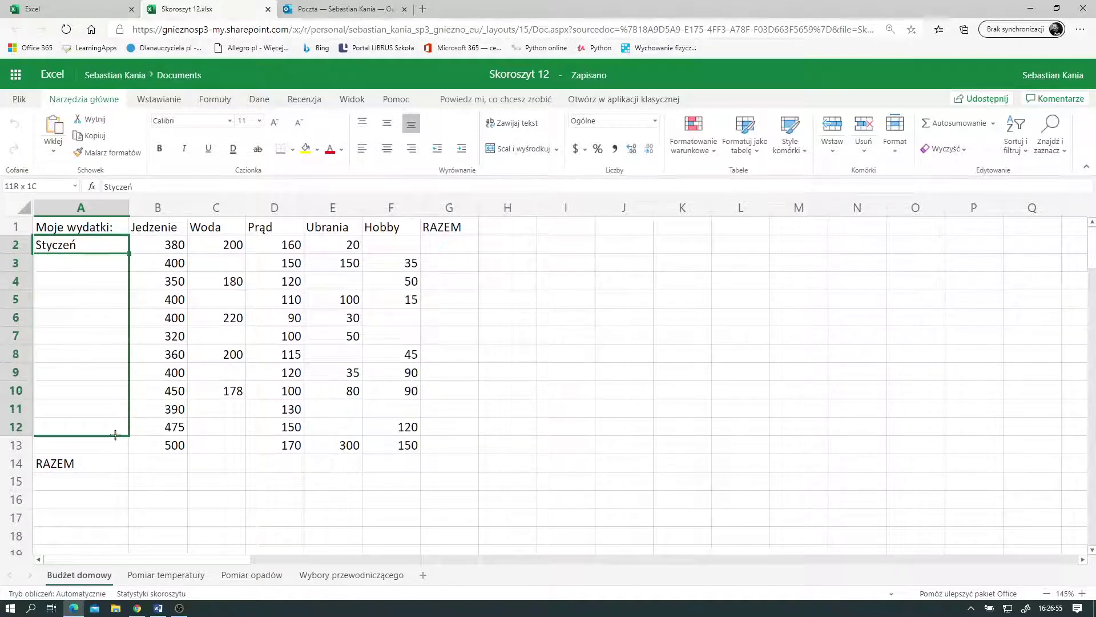
pyautogui.moveTo(115, 436); pyautogui.dragTo(116, 455)
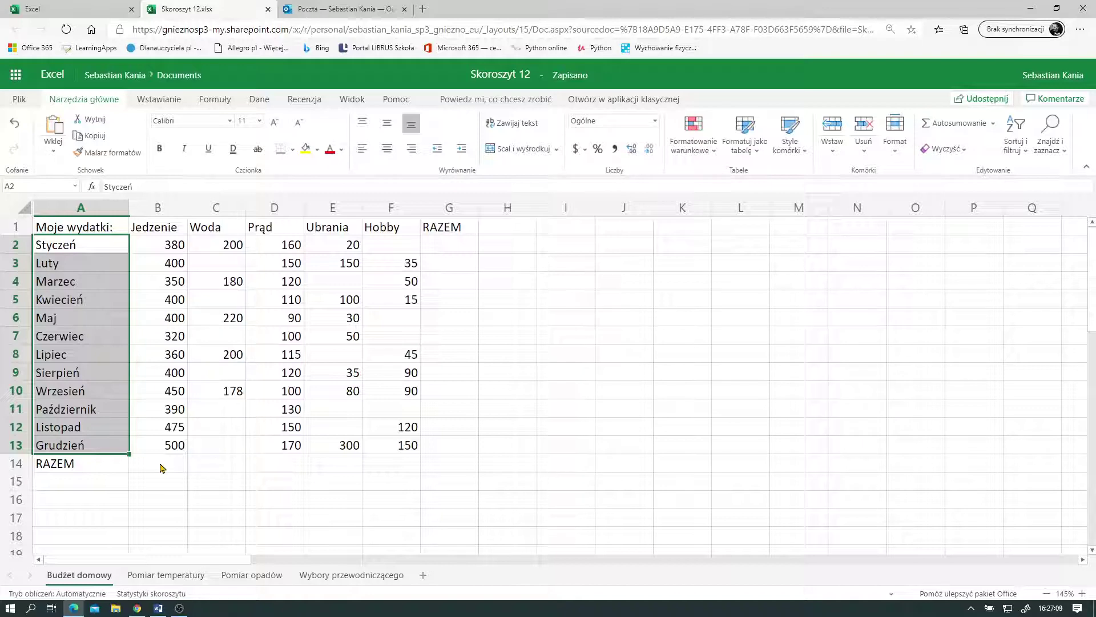
pyautogui.click(162, 468)
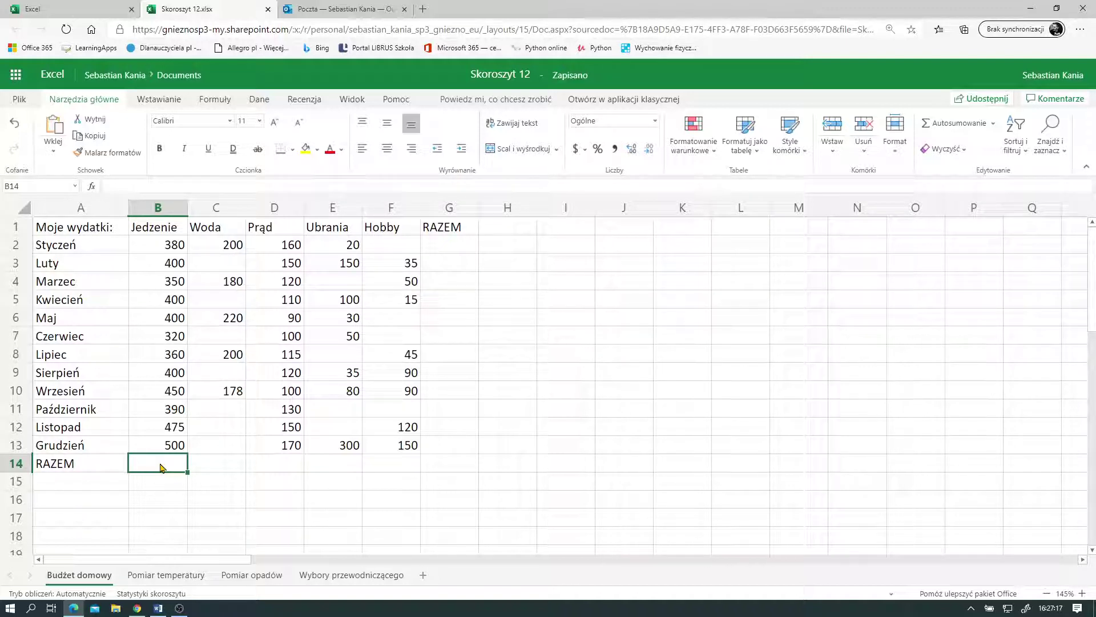
# Enter =suma(B2:B13) in B14 to total Jedzenie at 4825
pyautogui.write('=')
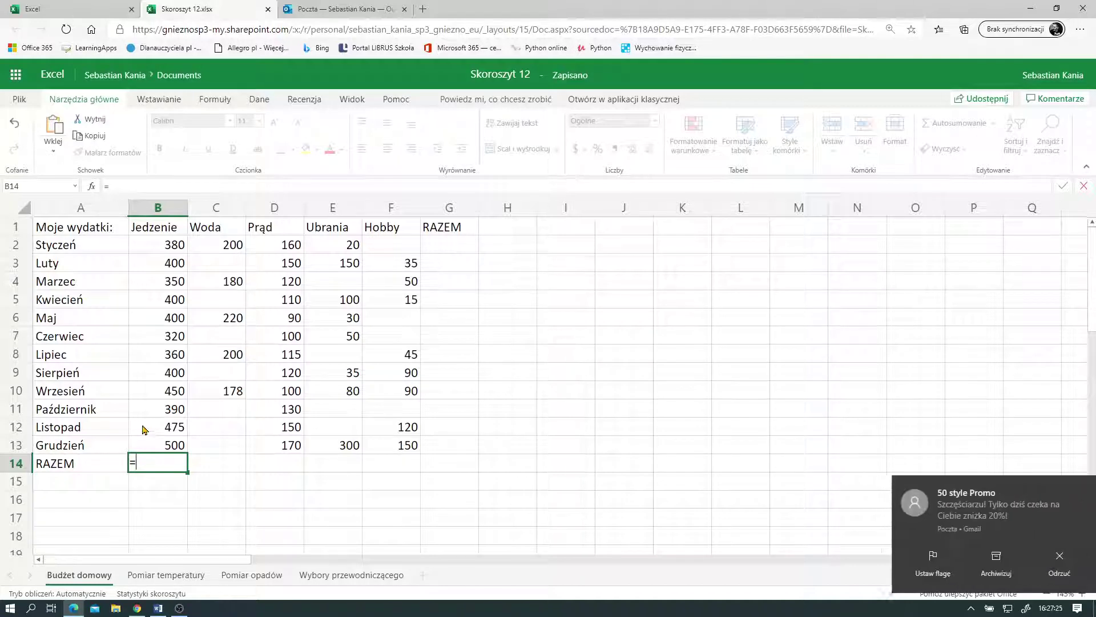
pyautogui.click(1046, 568)
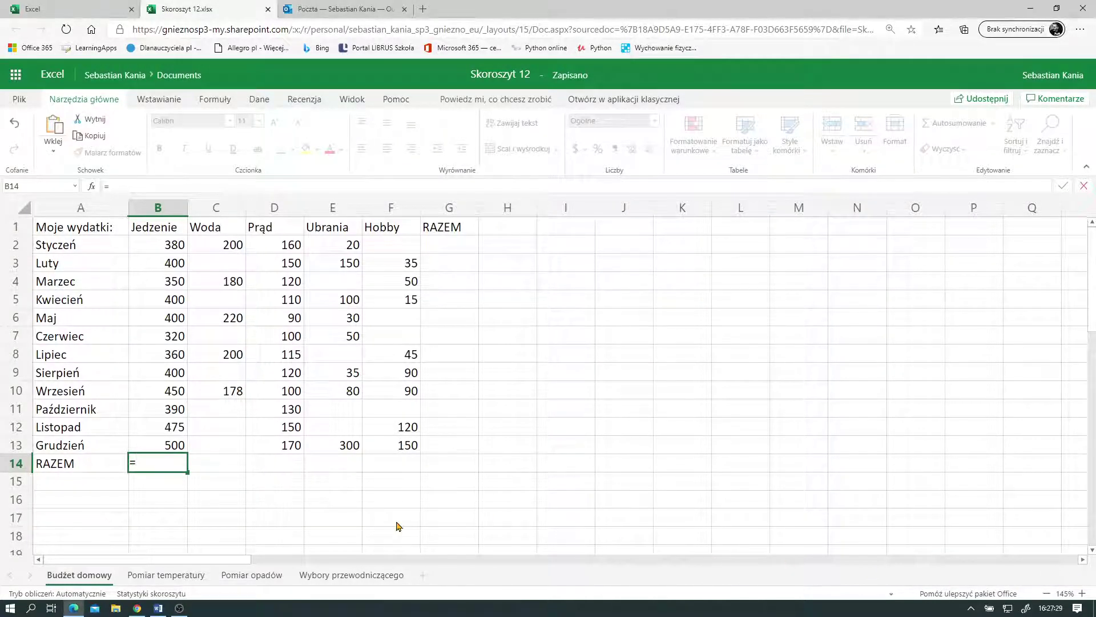
pyautogui.write('suma')
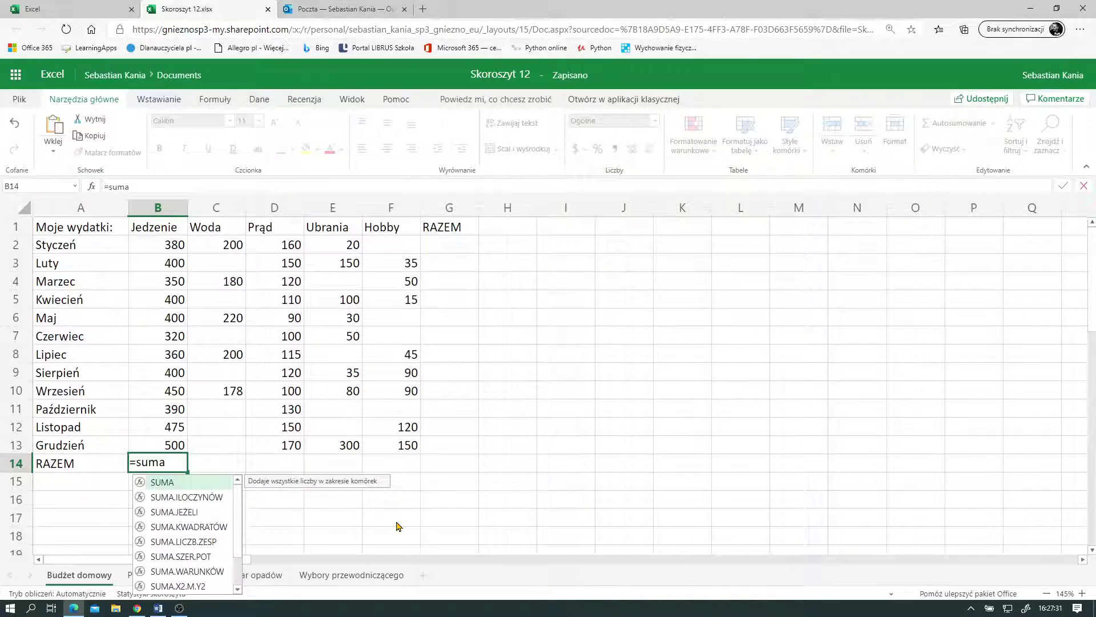
pyautogui.write('(')
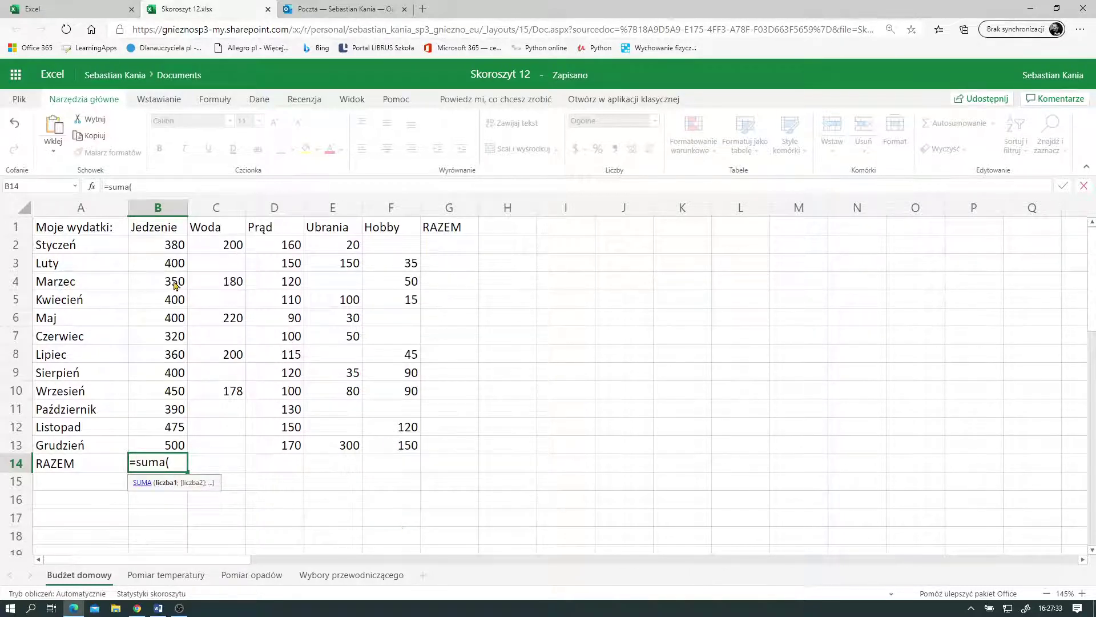
pyautogui.click(160, 248)
pyautogui.write(':')
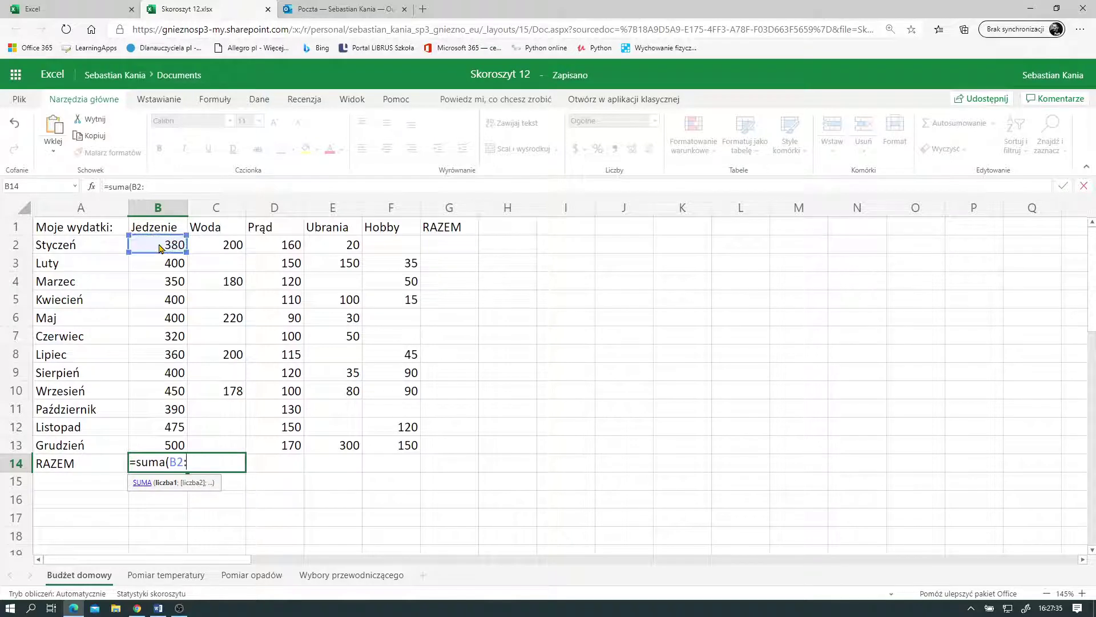
pyautogui.click(169, 449)
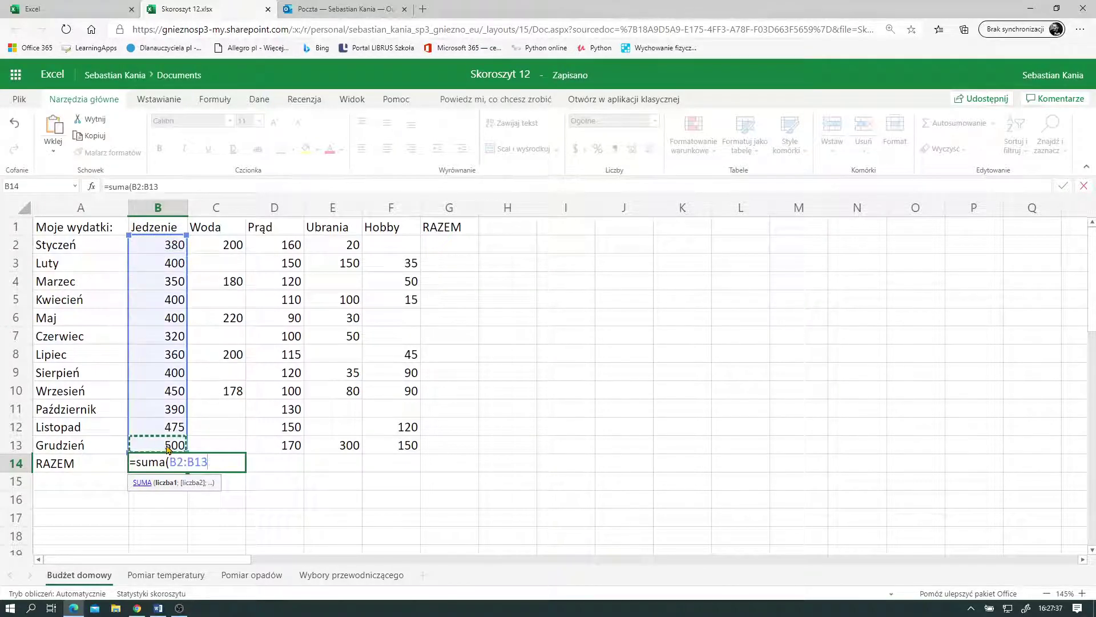
pyautogui.write(')')
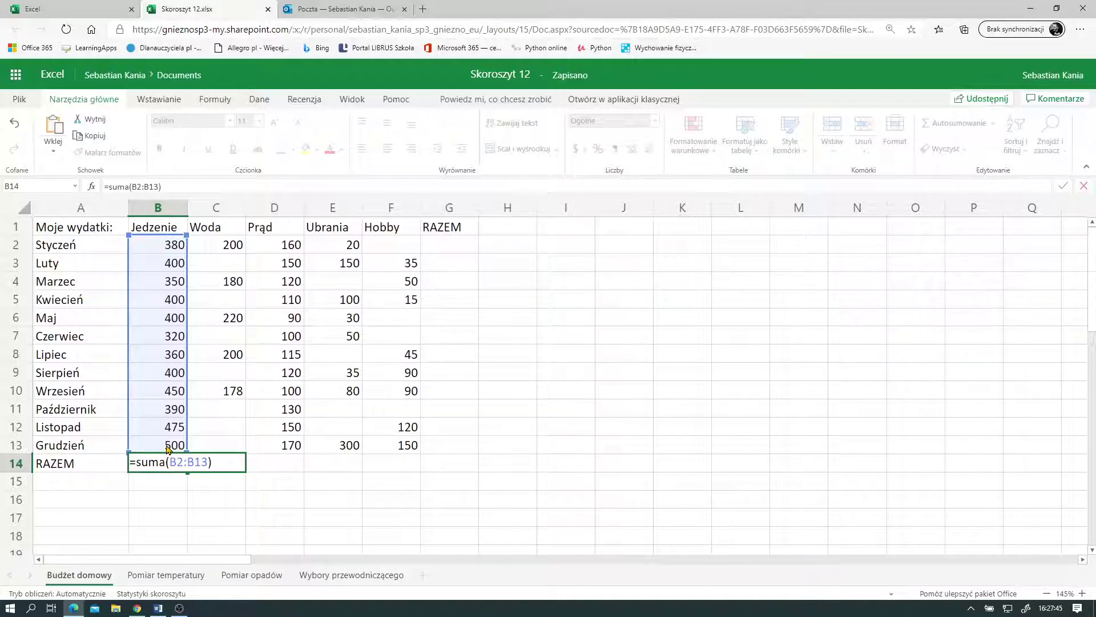
pyautogui.press('Return')
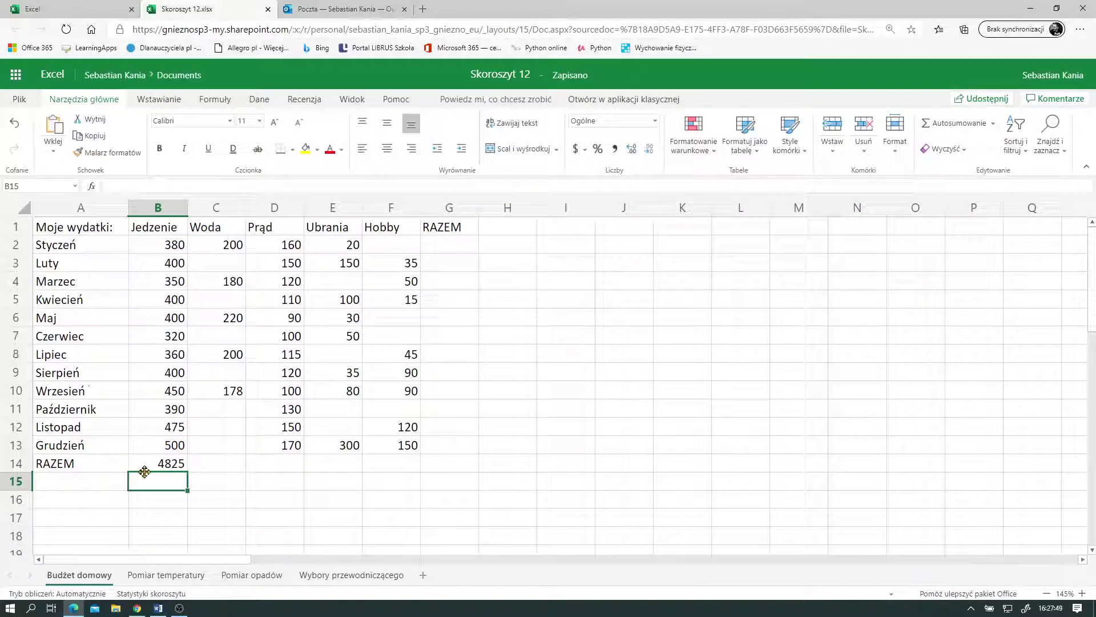
# Copy the B14 total across to G14, then fill =suma(B2:F2) down G2:G13
pyautogui.click(145, 468)
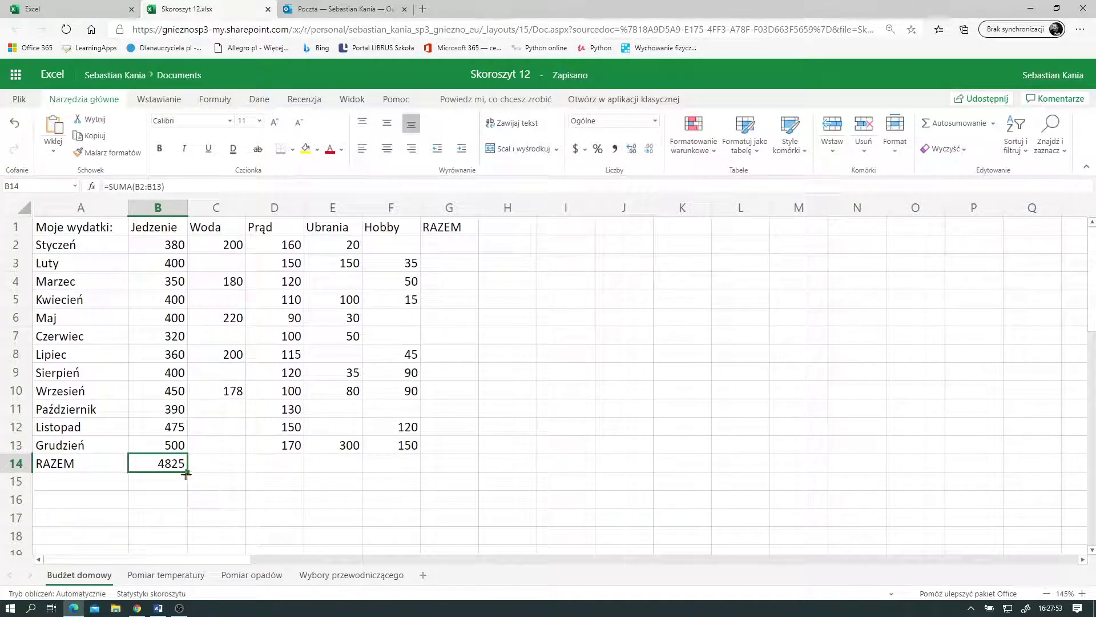
pyautogui.moveTo(186, 473); pyautogui.dragTo(450, 478)
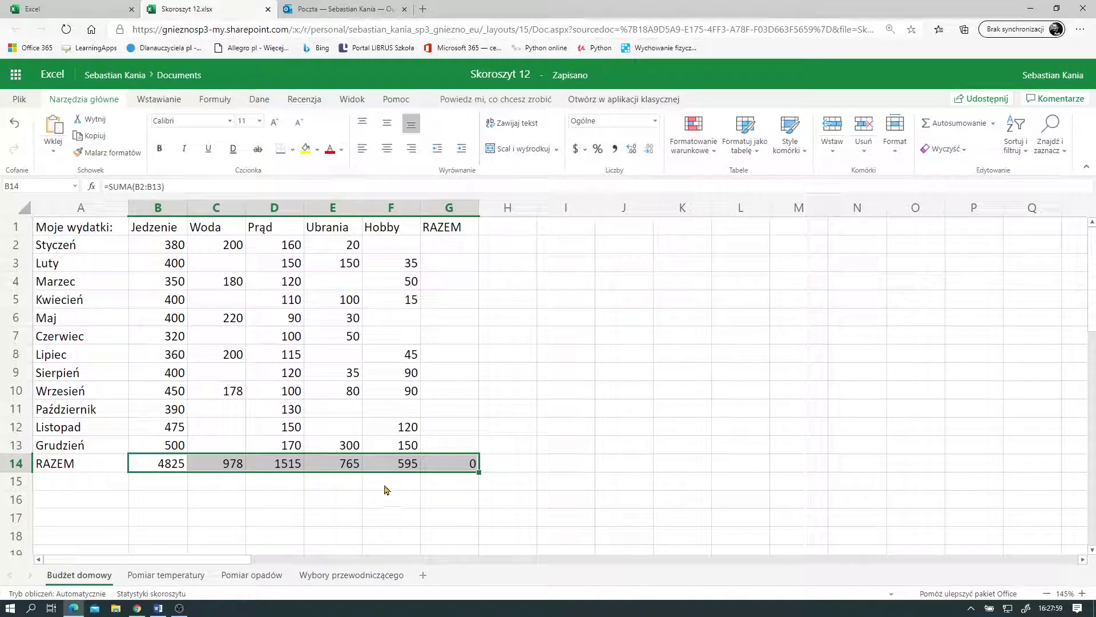
pyautogui.click(449, 246)
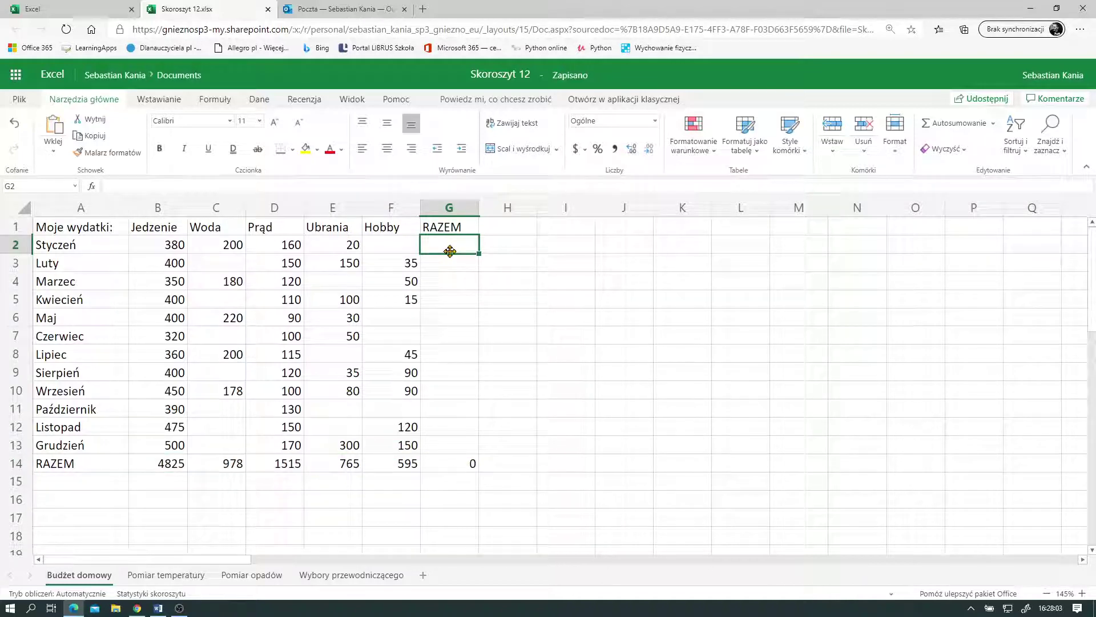
pyautogui.write('=su')
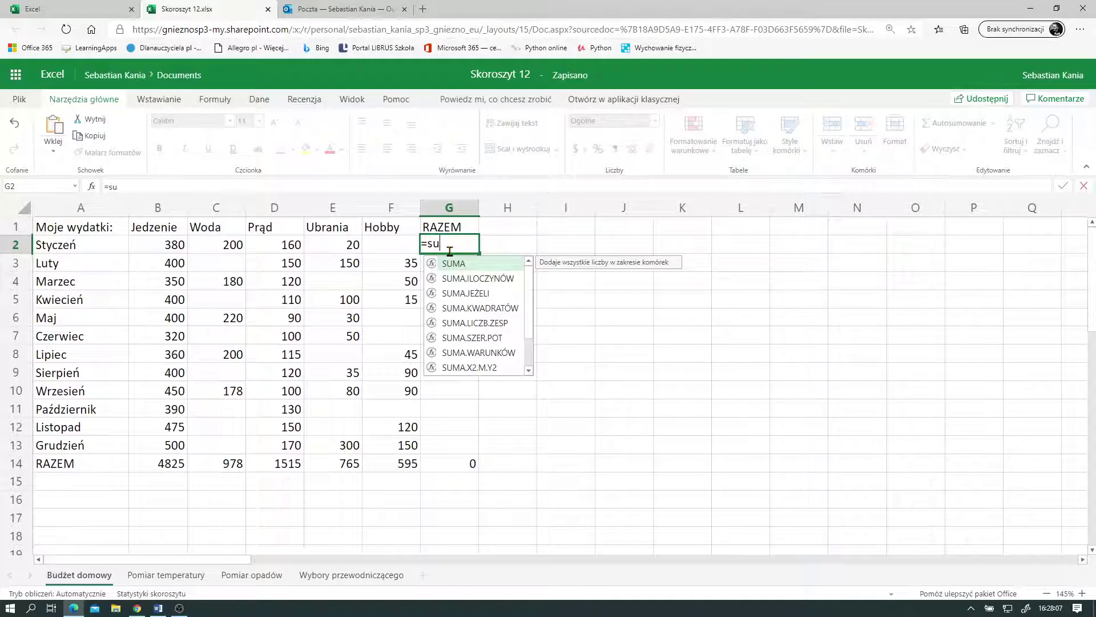
pyautogui.write('ma(')
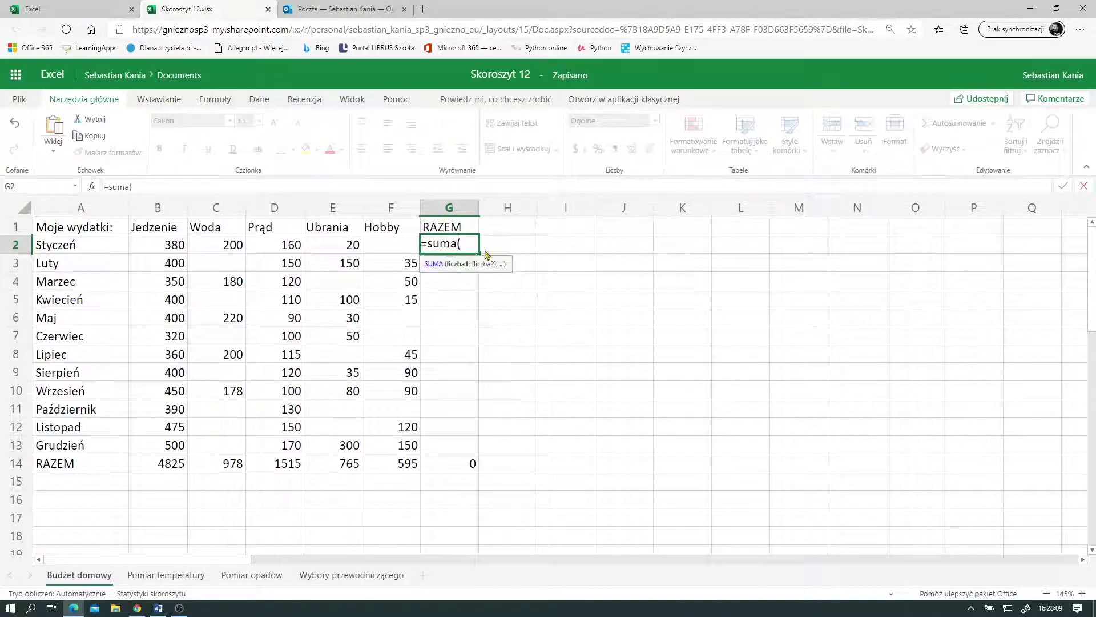
pyautogui.click(167, 249)
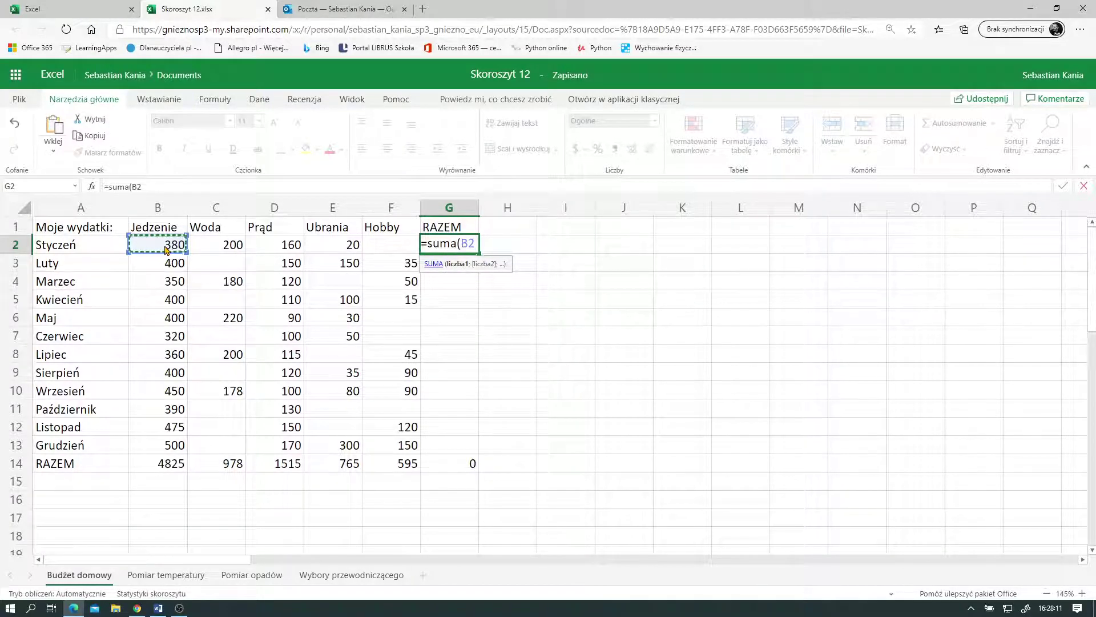
pyautogui.write(':')
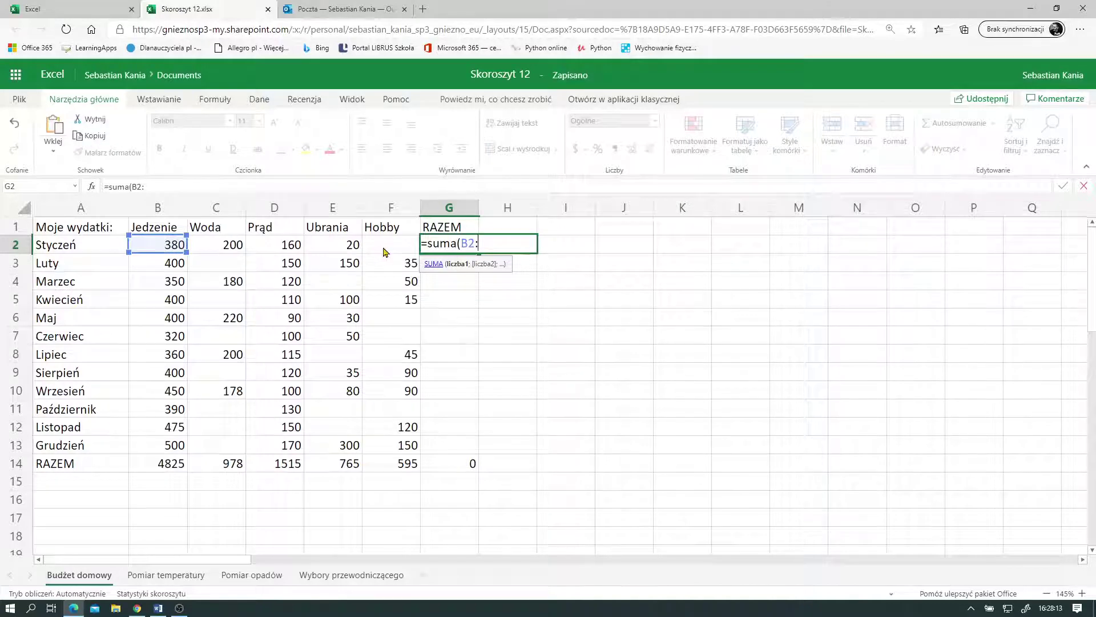
pyautogui.click(384, 249)
pyautogui.write(')')
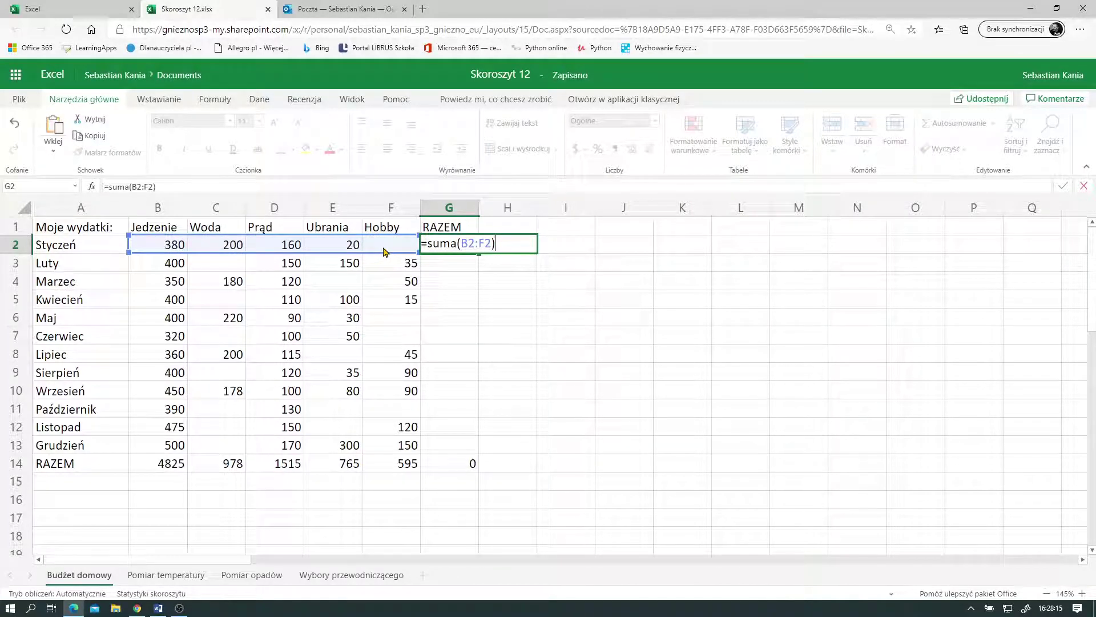
pyautogui.press('Return')
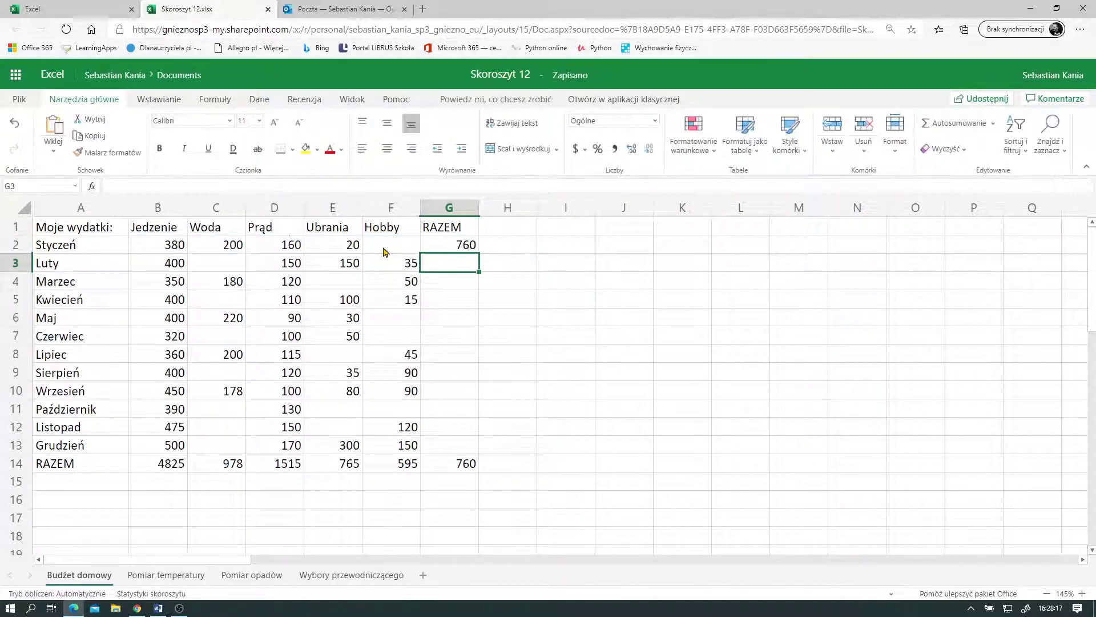
pyautogui.click(457, 250)
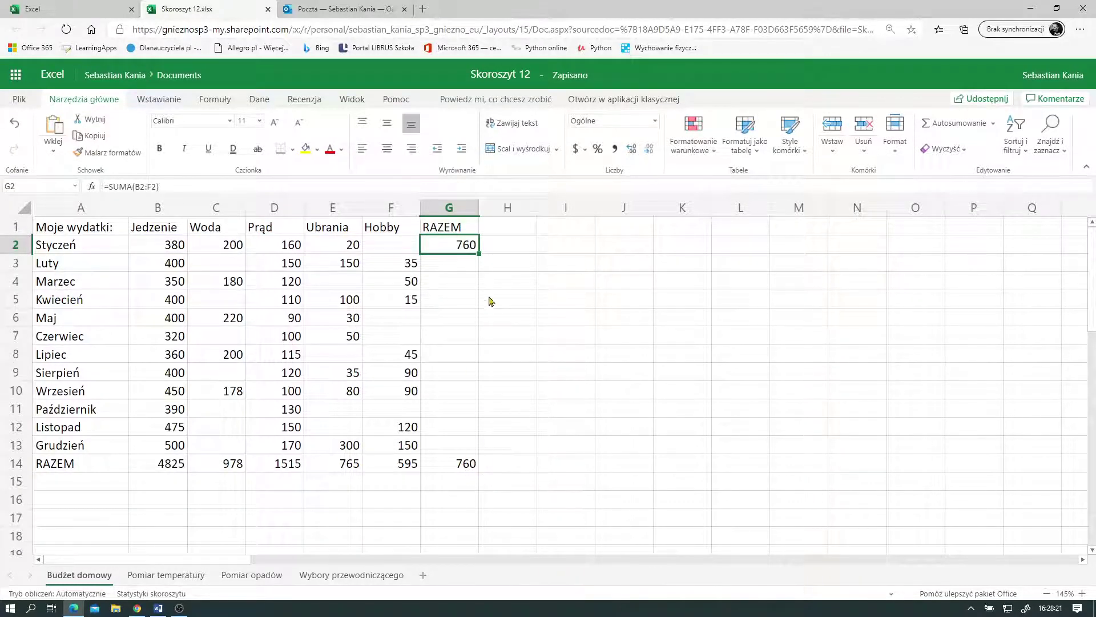
pyautogui.moveTo(479, 255); pyautogui.dragTo(470, 453)
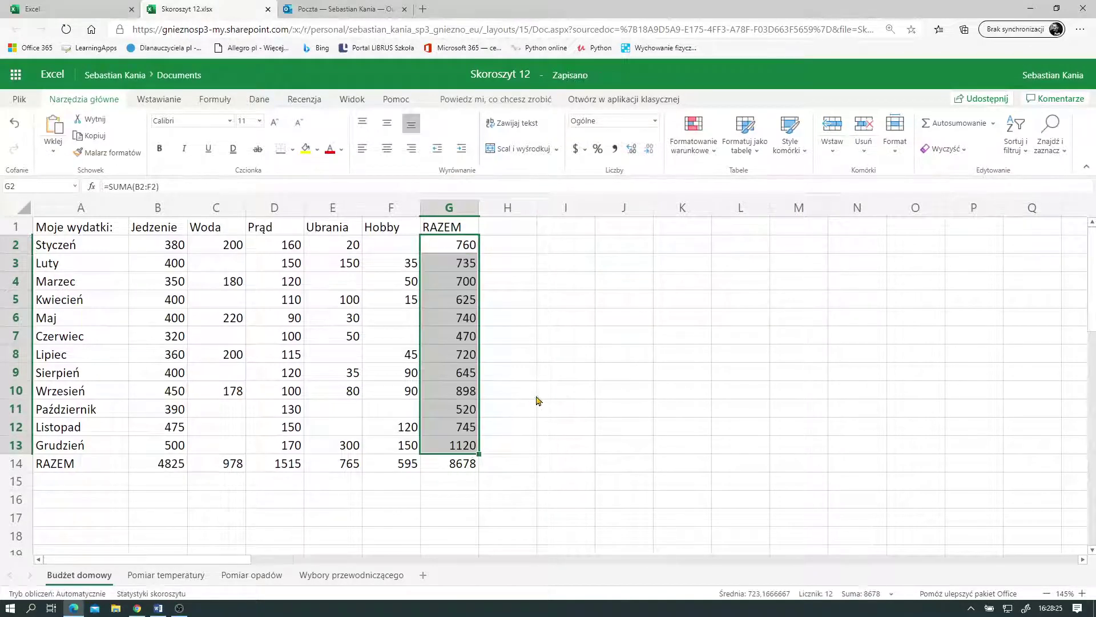
# Apply All Borders to the budget table A1:G14
pyautogui.click(553, 363)
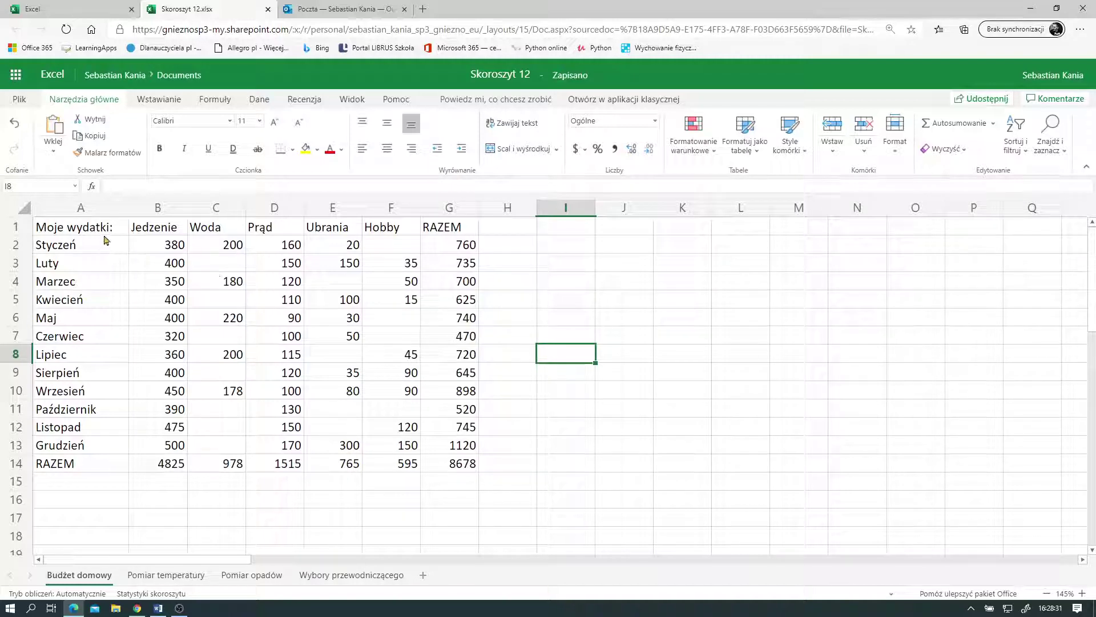
pyautogui.moveTo(113, 231); pyautogui.dragTo(446, 468)
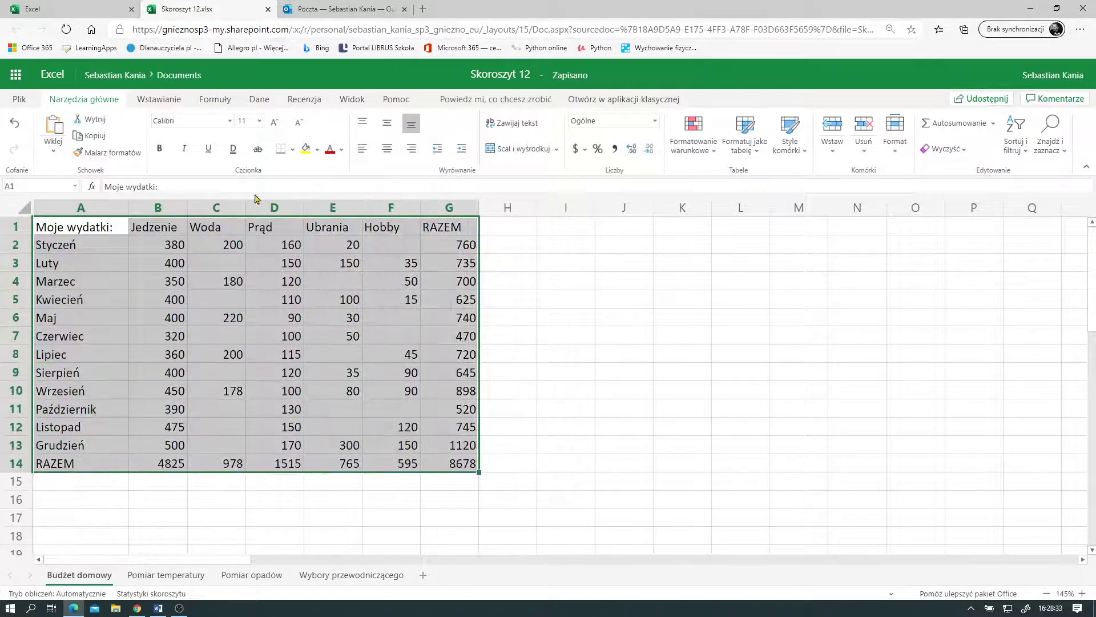
pyautogui.click(292, 151)
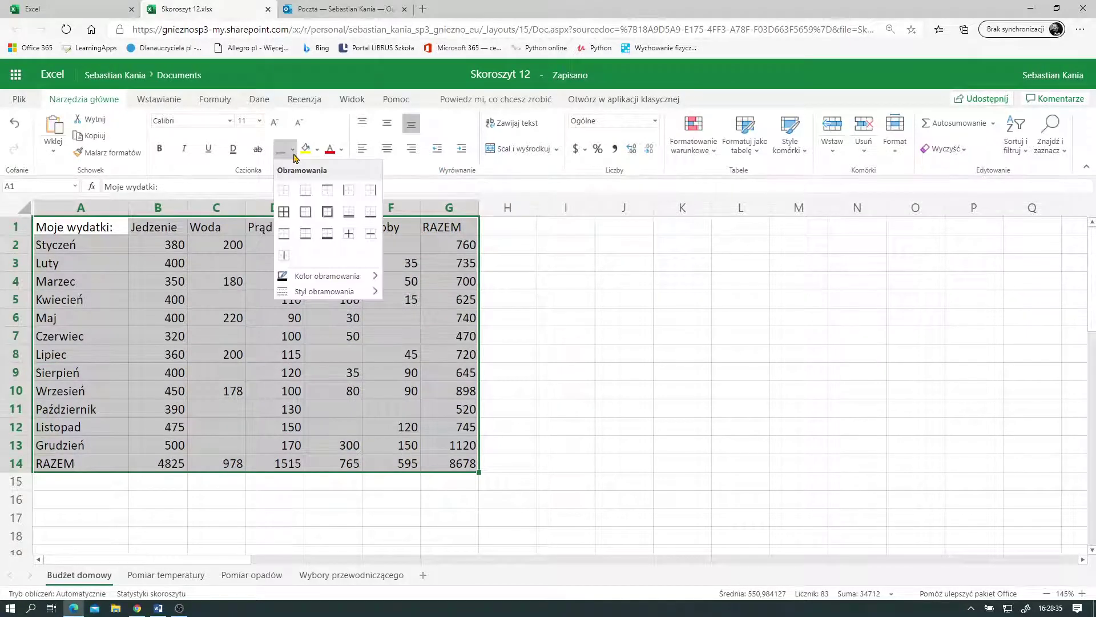
pyautogui.click(284, 212)
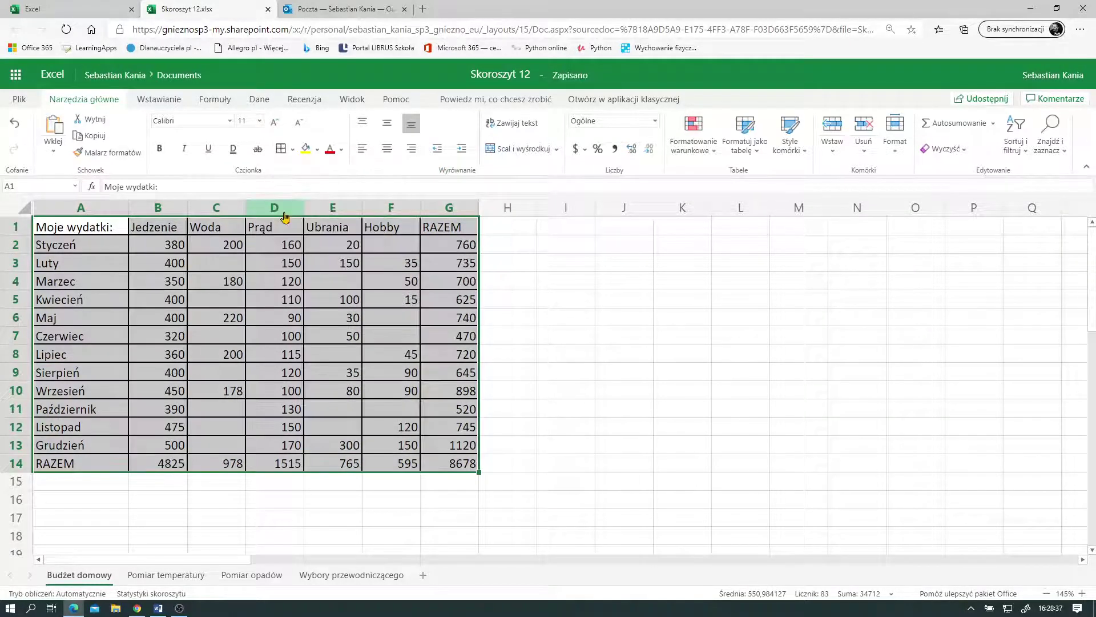
pyautogui.click(351, 277)
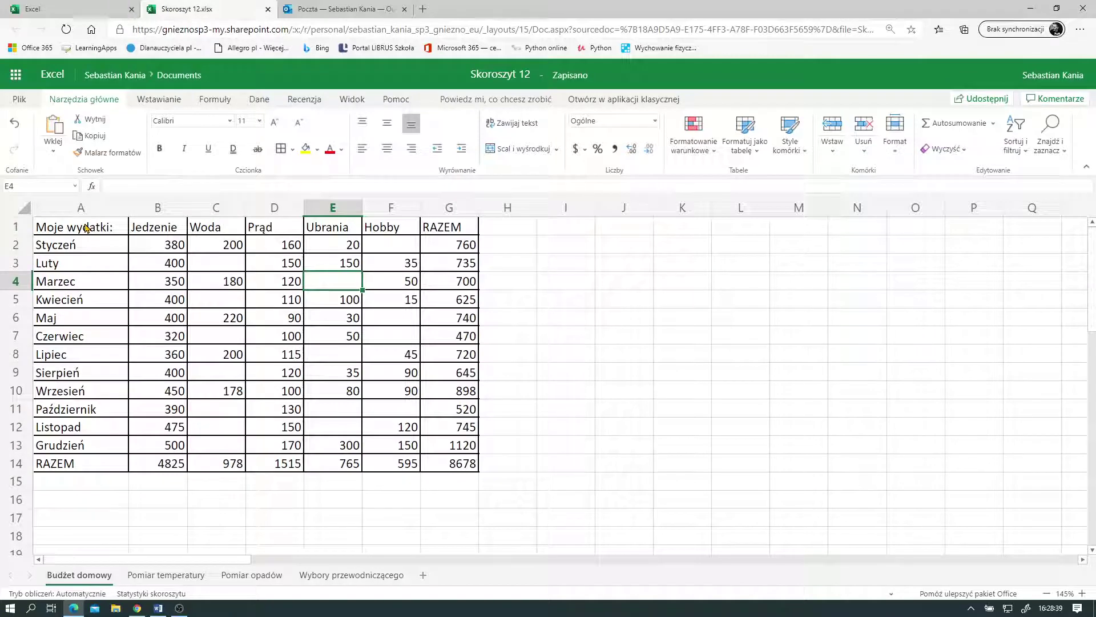
pyautogui.moveTo(89, 229)
pyautogui.mouseDown()
pyautogui.moveTo(270, 308)
pyautogui.moveTo(439, 461)
pyautogui.mouseUp()
# Fill the whole table A1:G14 light gold
pyautogui.click(318, 151)
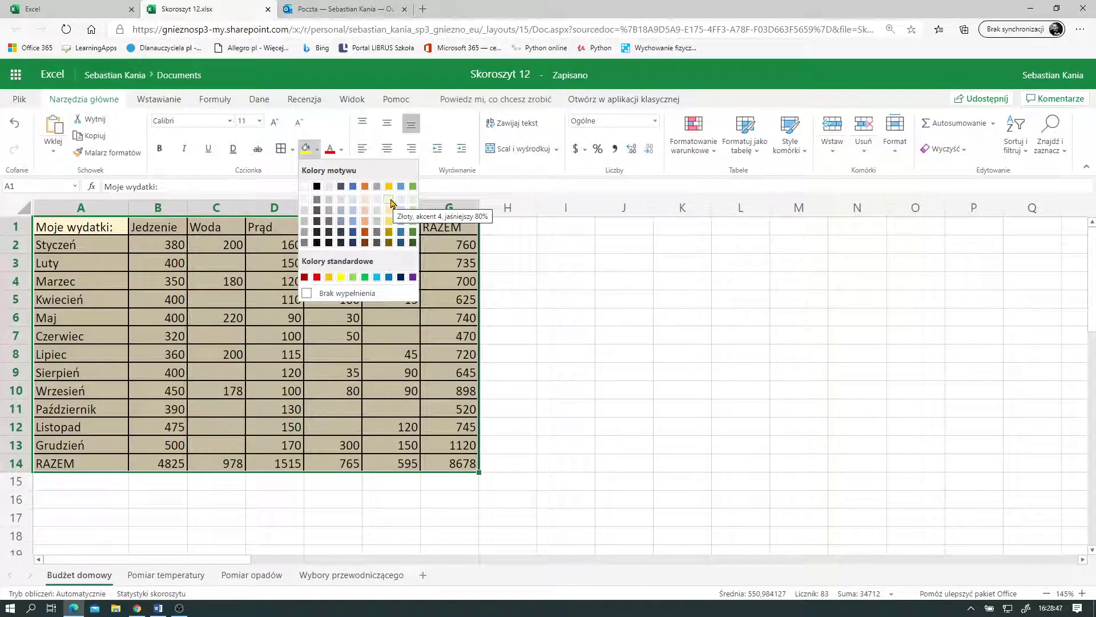
pyautogui.click(388, 203)
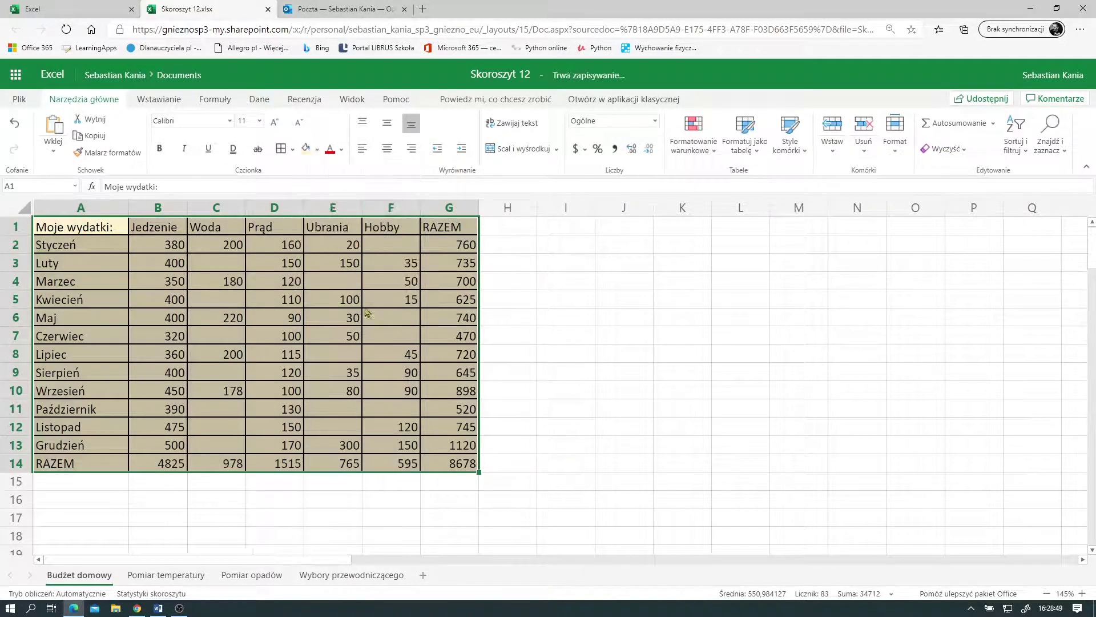
pyautogui.click(368, 298)
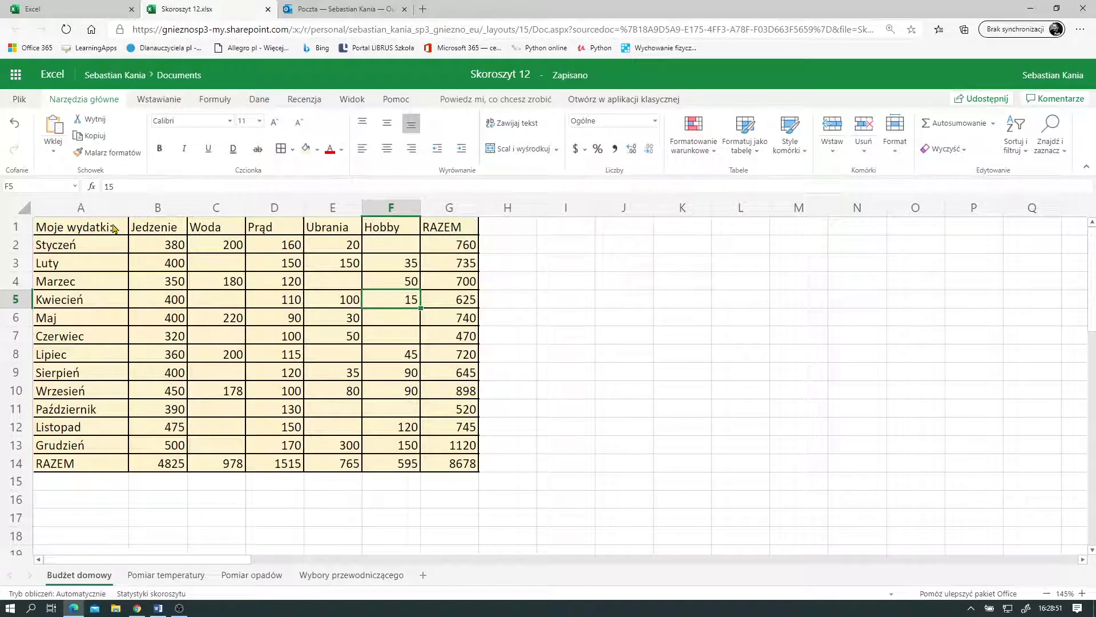
# Shade the month names A1:A14 and header row B1:G1 light orange
pyautogui.moveTo(114, 227); pyautogui.dragTo(96, 463)
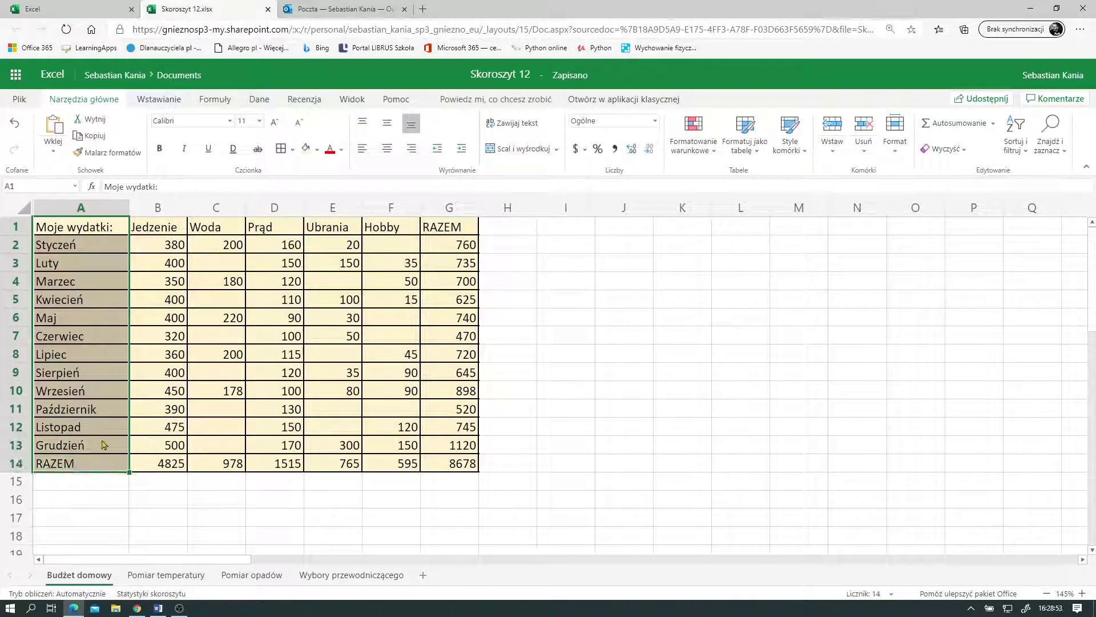
pyautogui.click(318, 150)
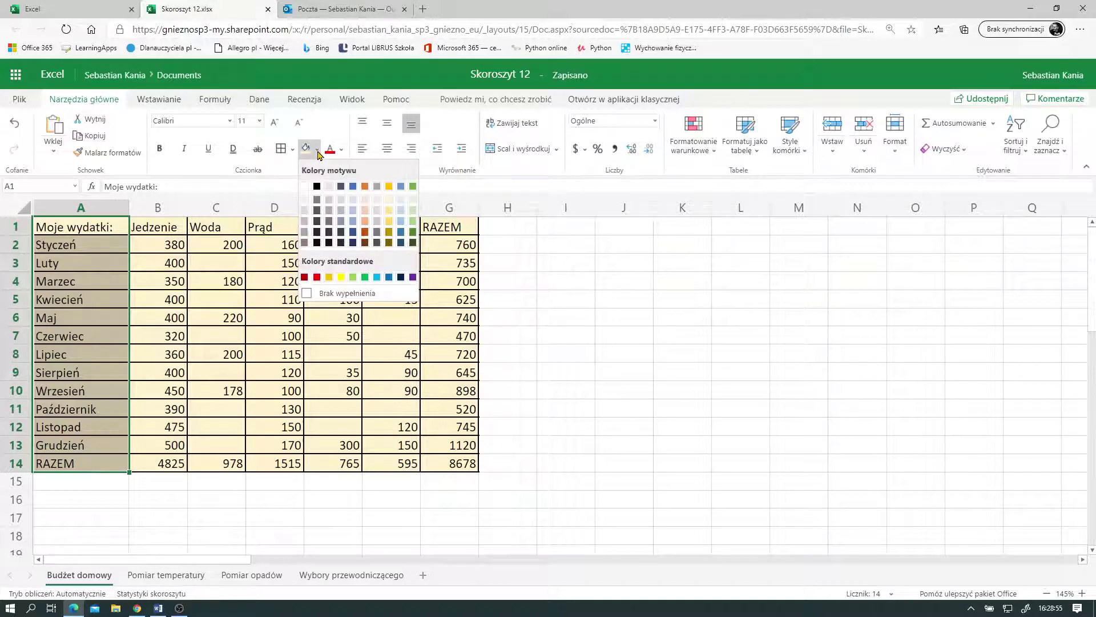
pyautogui.click(365, 221)
pyautogui.click(166, 228)
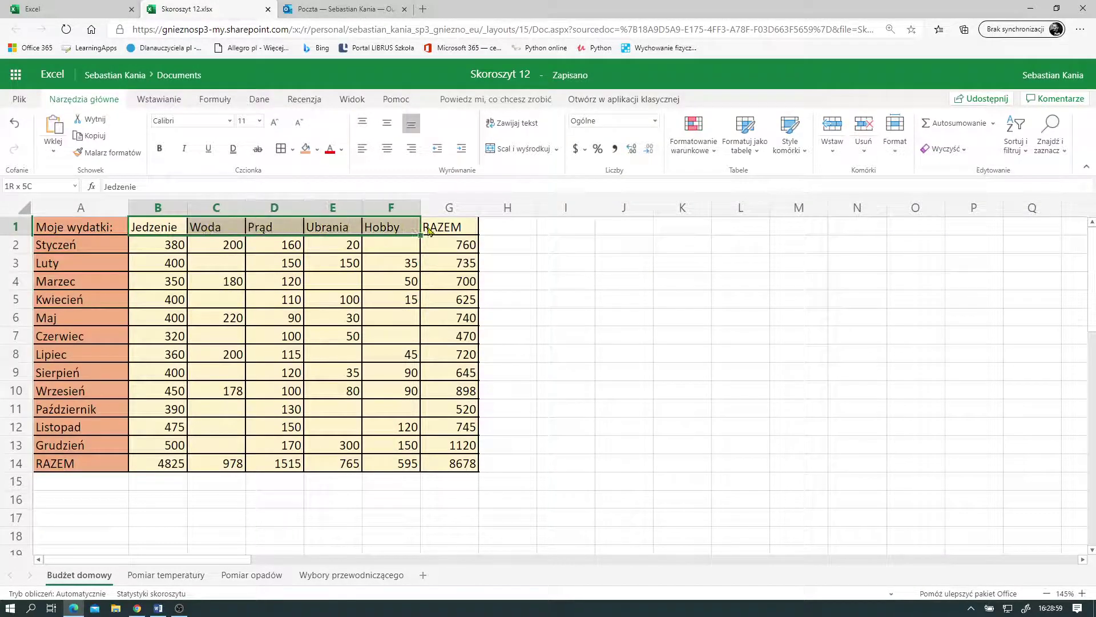
pyautogui.moveTo(198, 229); pyautogui.dragTo(457, 228)
pyautogui.click(307, 149)
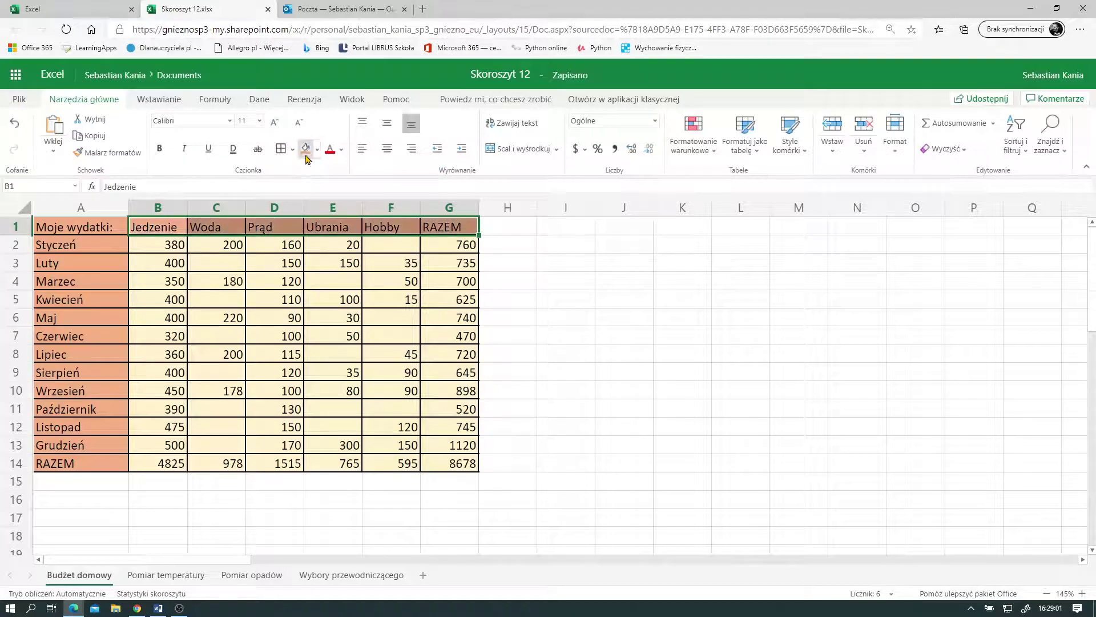
pyautogui.click(466, 341)
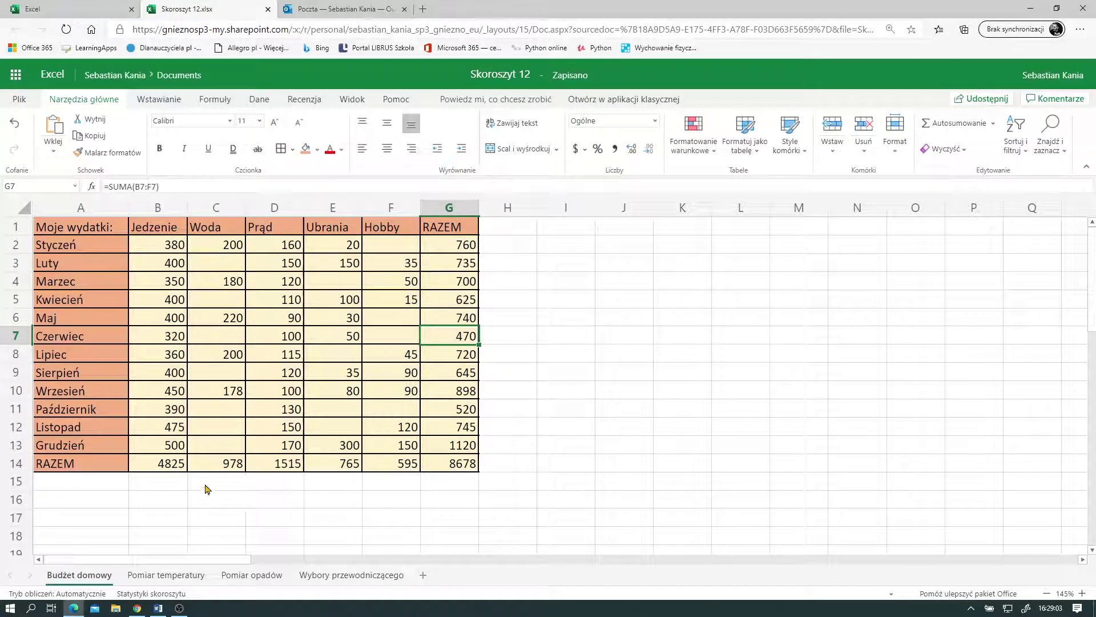
# Give the RAZEM totals G2:G13 and B14:F14 a dark orange fill
pyautogui.moveTo(162, 464); pyautogui.dragTo(451, 463)
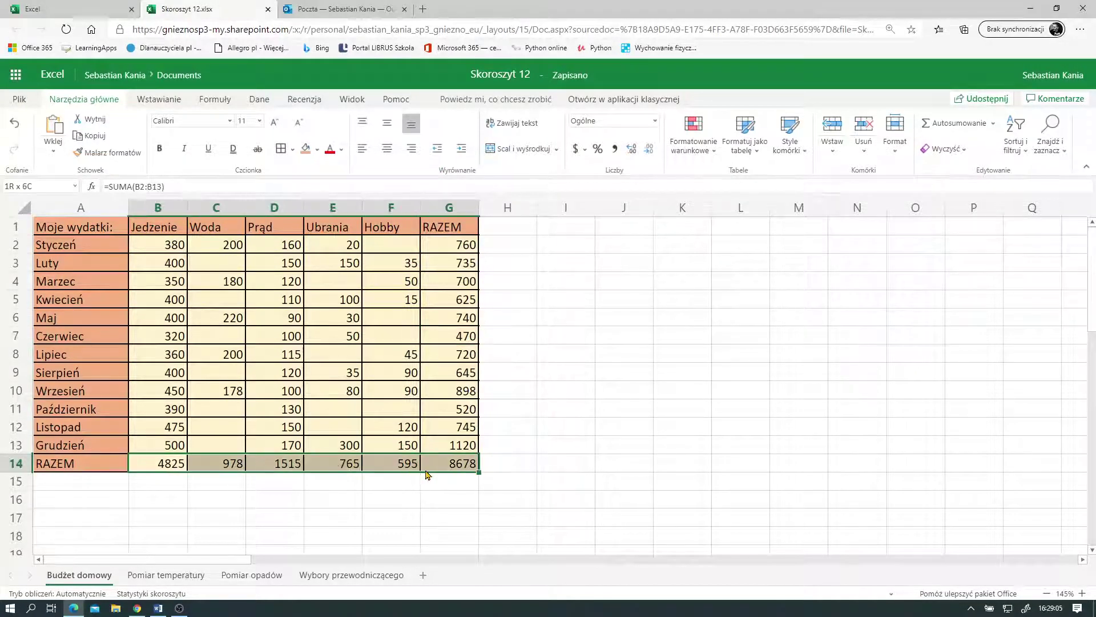
pyautogui.moveTo(449, 246); pyautogui.dragTo(451, 445)
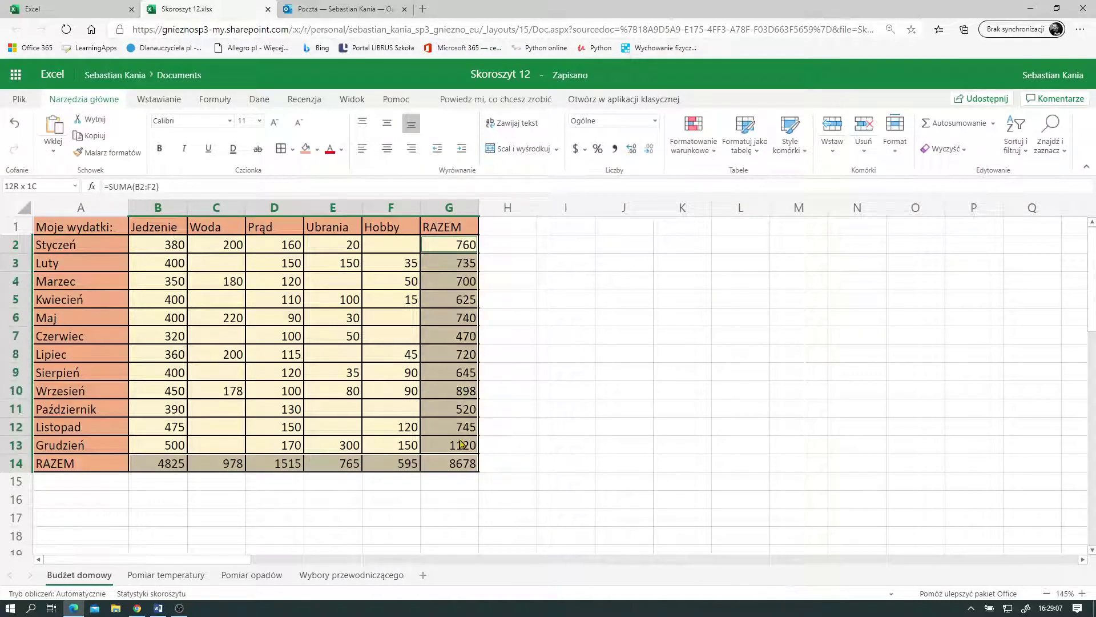
pyautogui.click(317, 150)
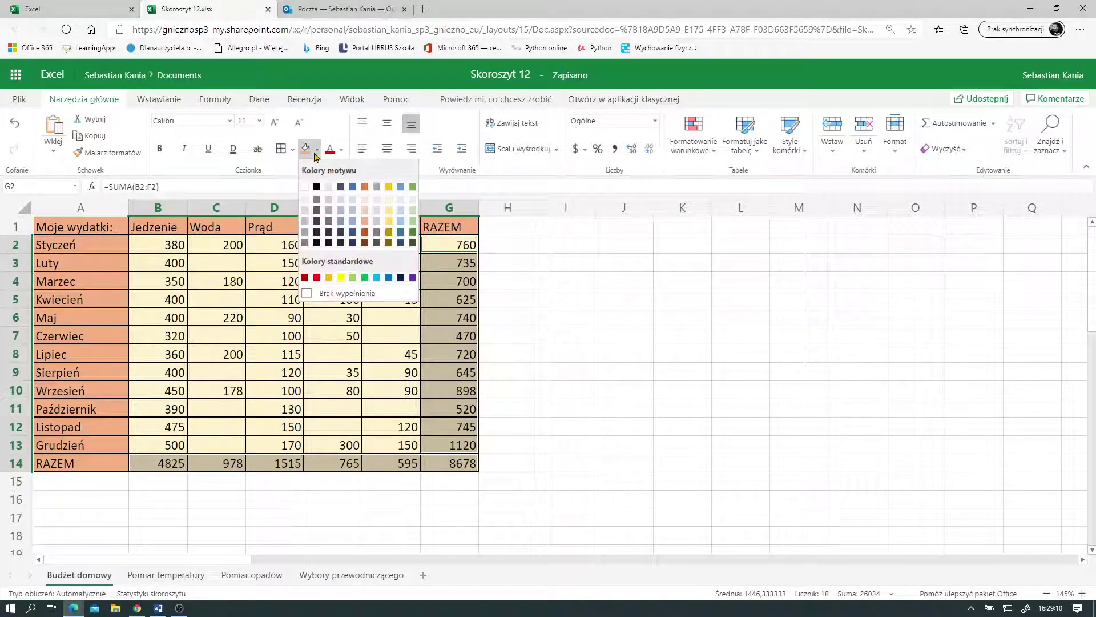
pyautogui.click(365, 221)
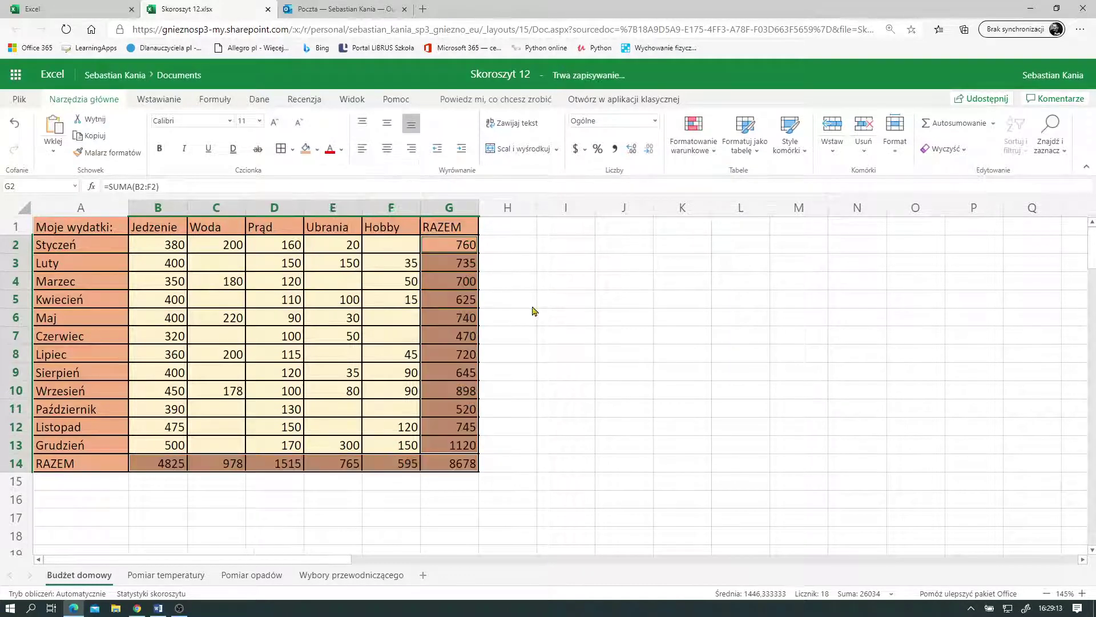
pyautogui.click(535, 309)
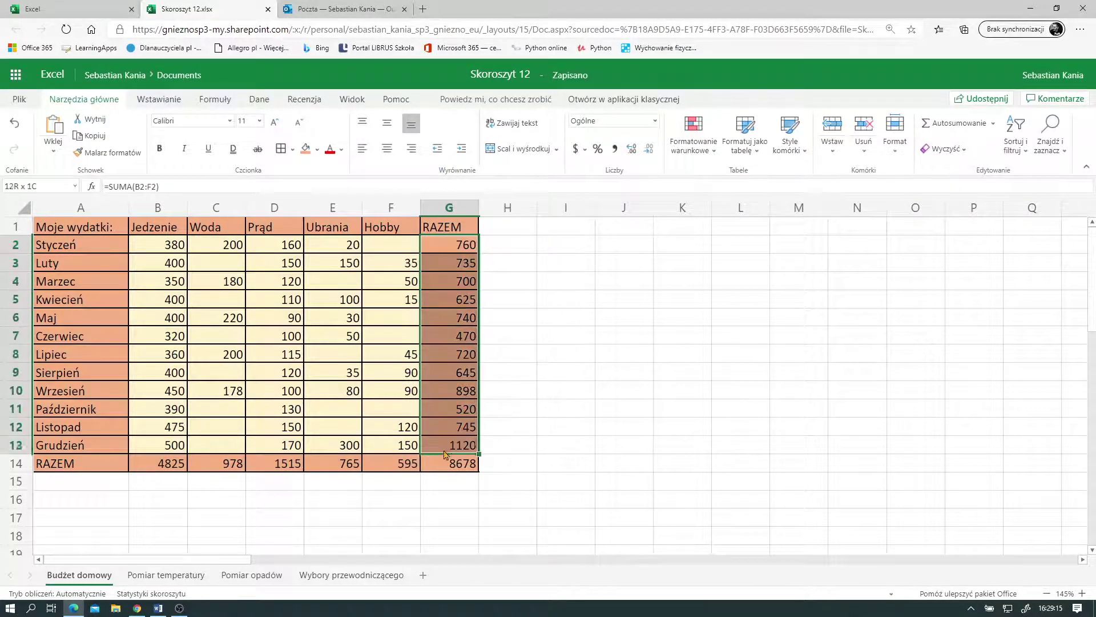
pyautogui.moveTo(450, 248); pyautogui.dragTo(451, 445)
pyautogui.moveTo(144, 463); pyautogui.dragTo(405, 463)
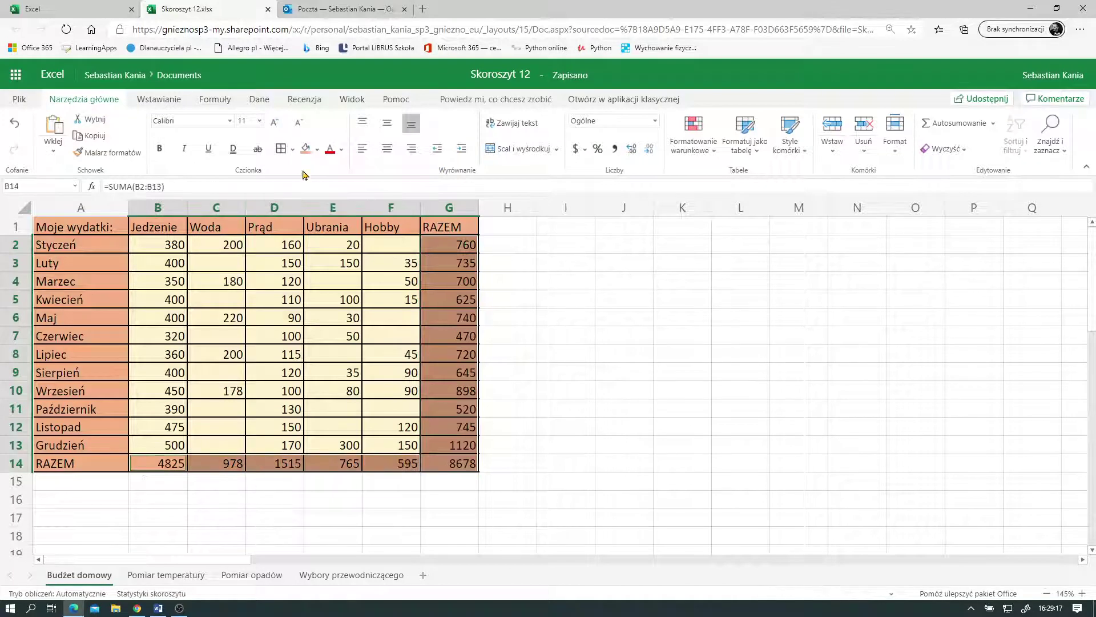
pyautogui.click(318, 149)
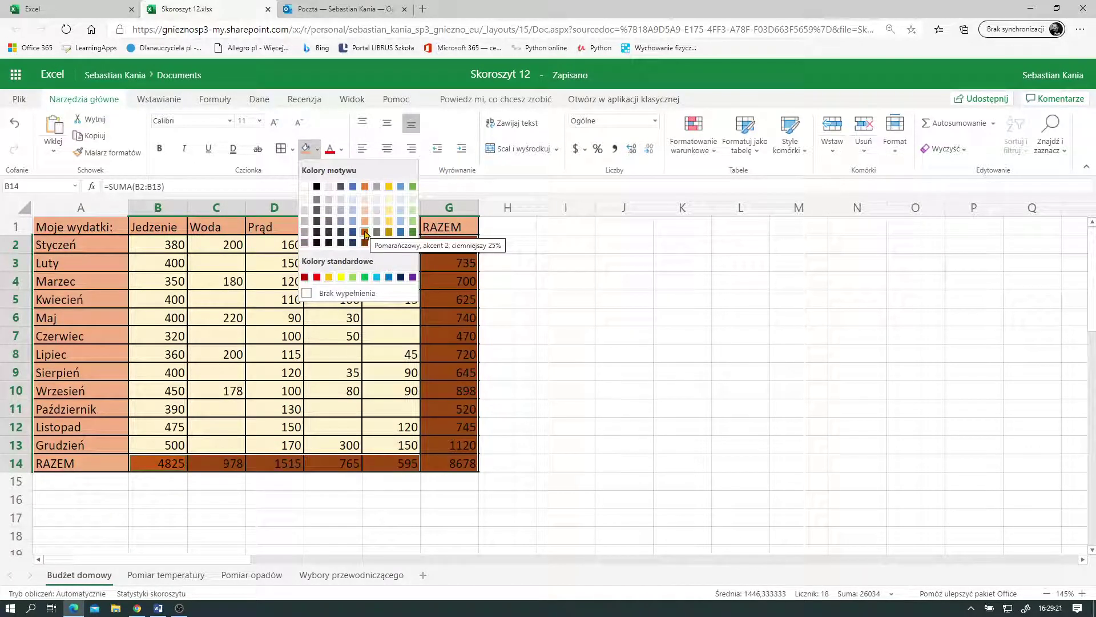
pyautogui.click(365, 233)
pyautogui.click(583, 327)
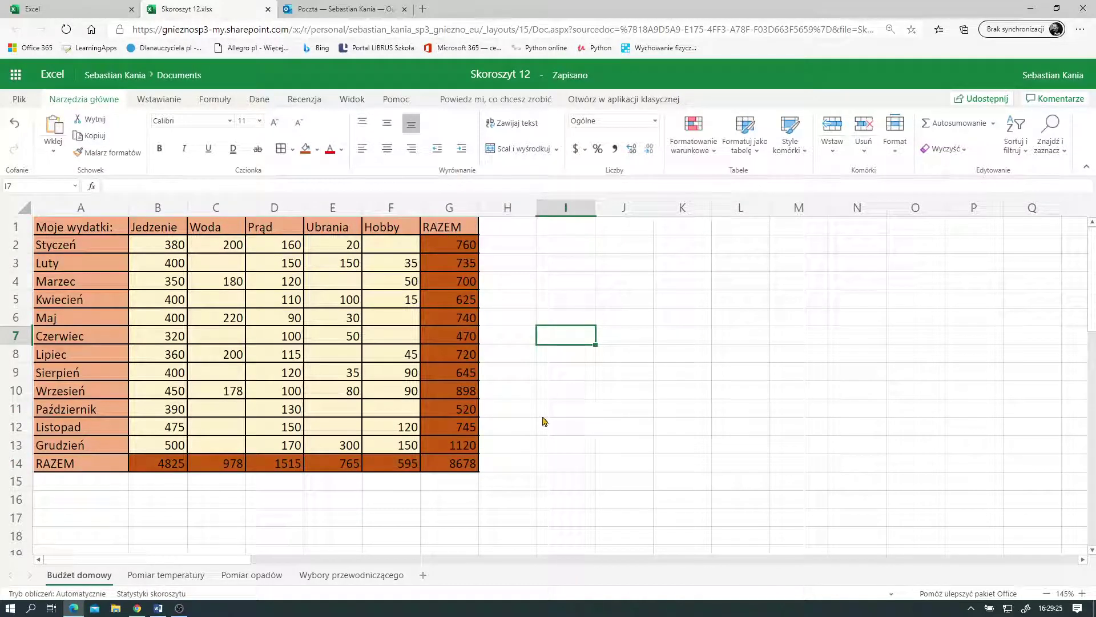
# Zoom back to 100% and select the expense data A1:F13, excluding totals
pyautogui.keyDown('ctrl'); pyautogui.scroll(-1, 544, 421); pyautogui.keyUp('ctrl')
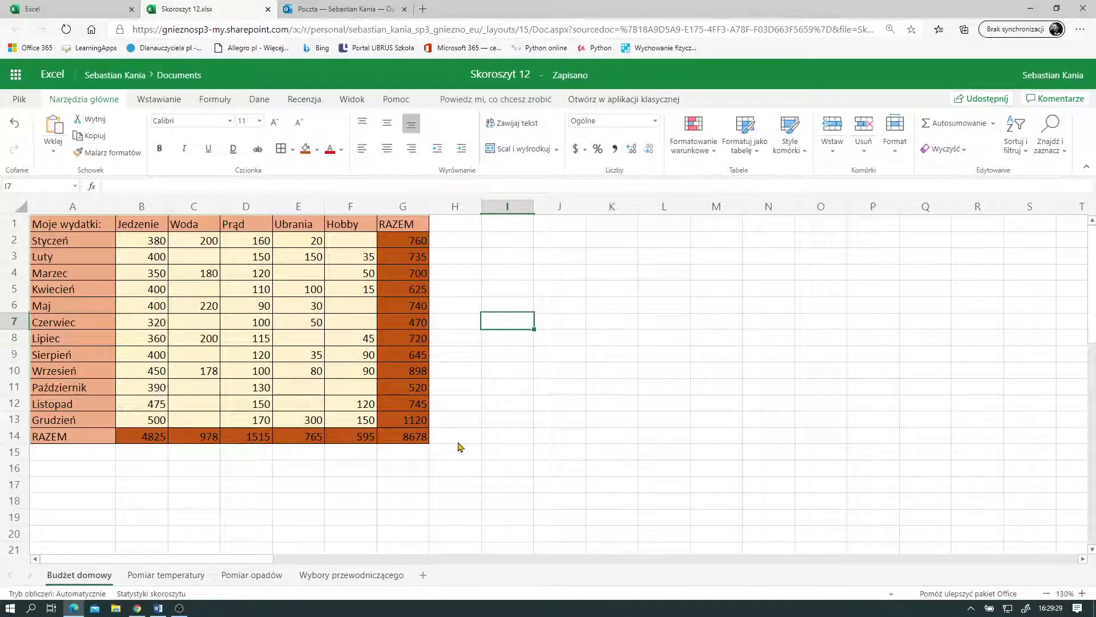
pyautogui.press('ctrl')
pyautogui.keyDown('ctrl'); pyautogui.scroll(-1, 460, 447); pyautogui.keyUp('ctrl')
pyautogui.keyDown('ctrl'); pyautogui.scroll(-1, 460, 446); pyautogui.keyUp('ctrl')
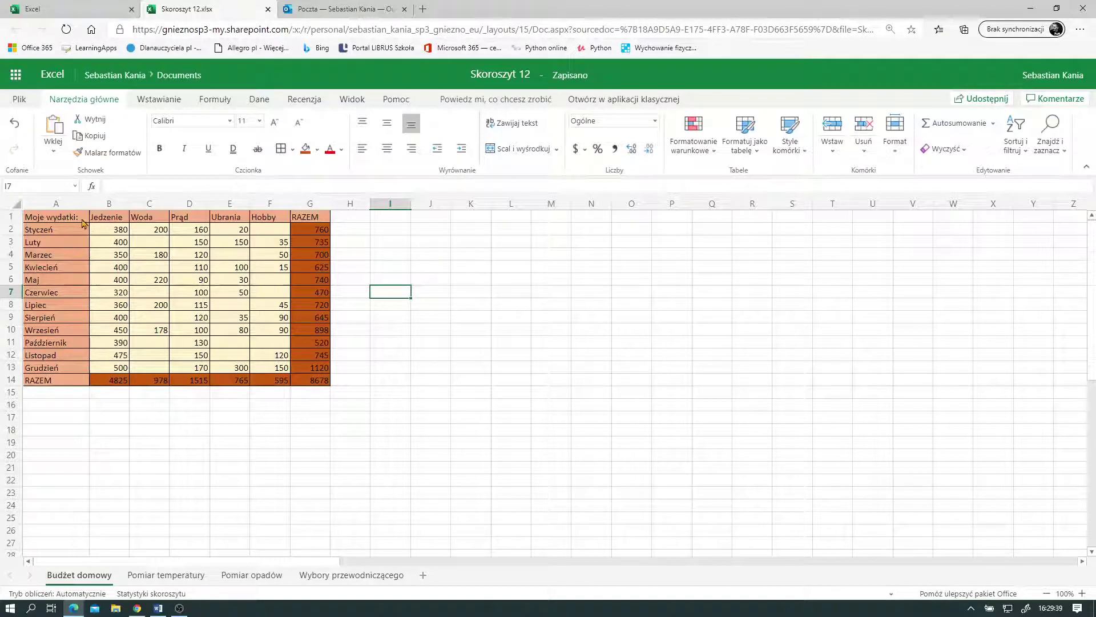
pyautogui.moveTo(56, 222); pyautogui.dragTo(259, 371)
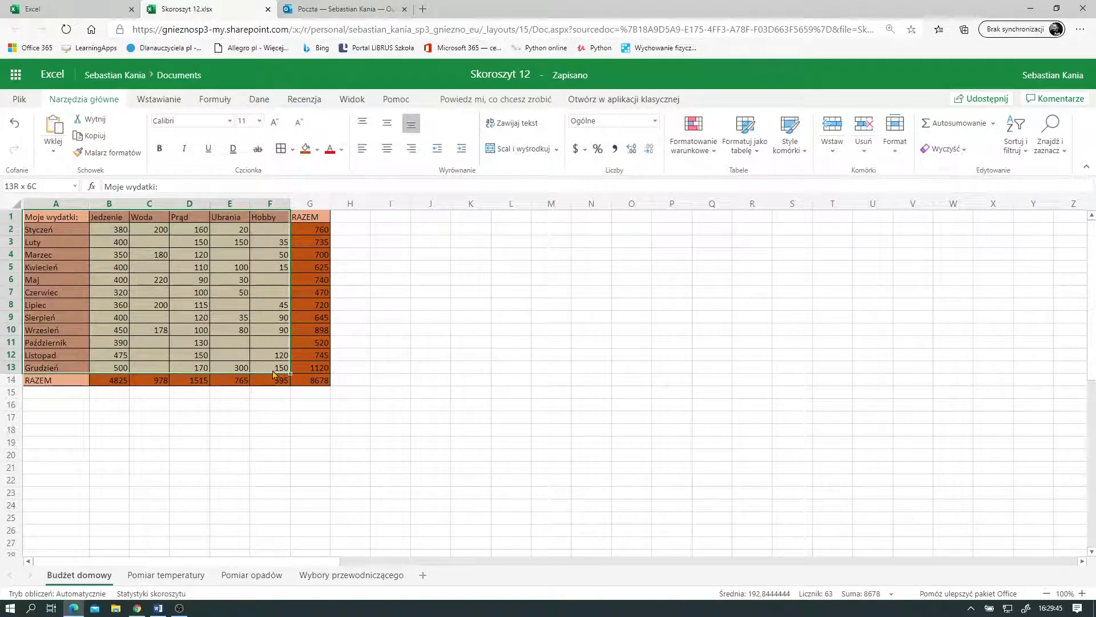
# Insert a clustered column chart of A1:F13 and move it up beside the table
pyautogui.click(164, 104)
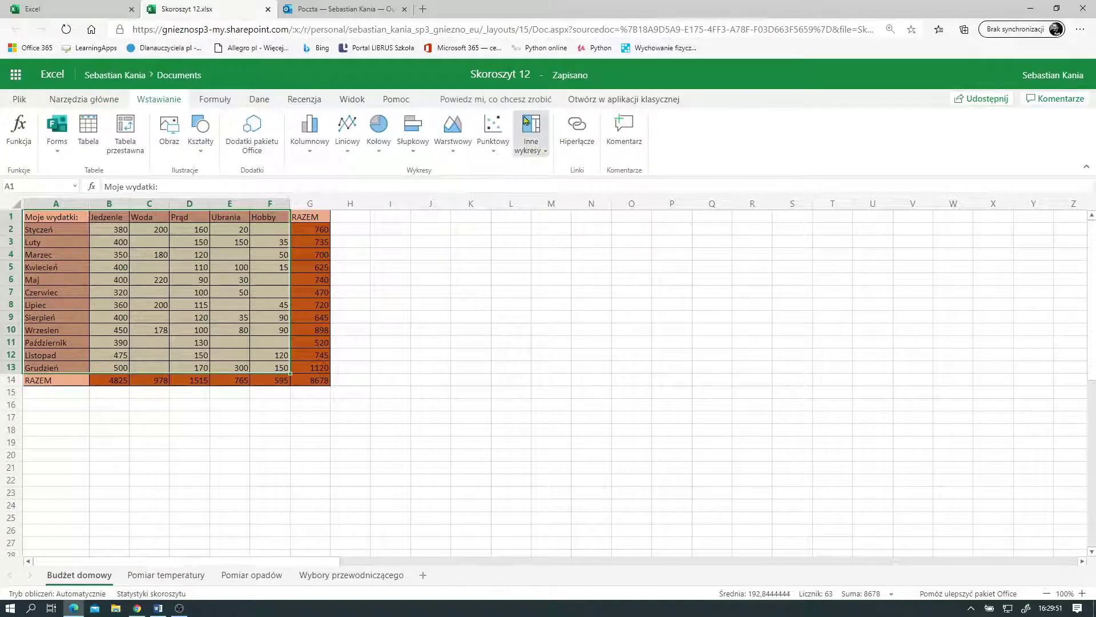
pyautogui.click(311, 134)
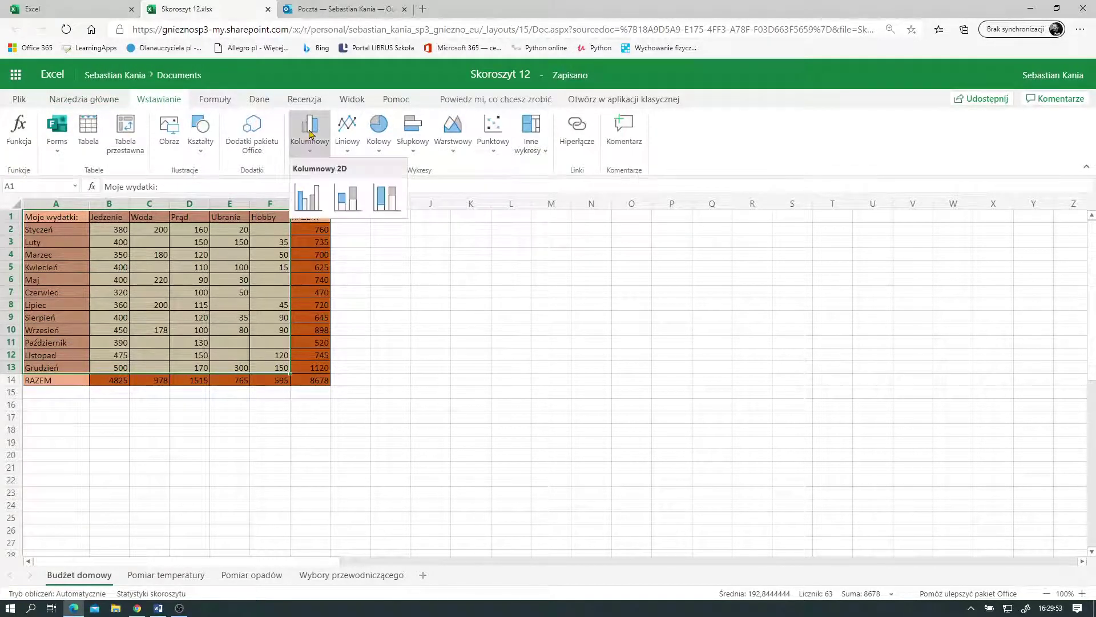
pyautogui.click(310, 200)
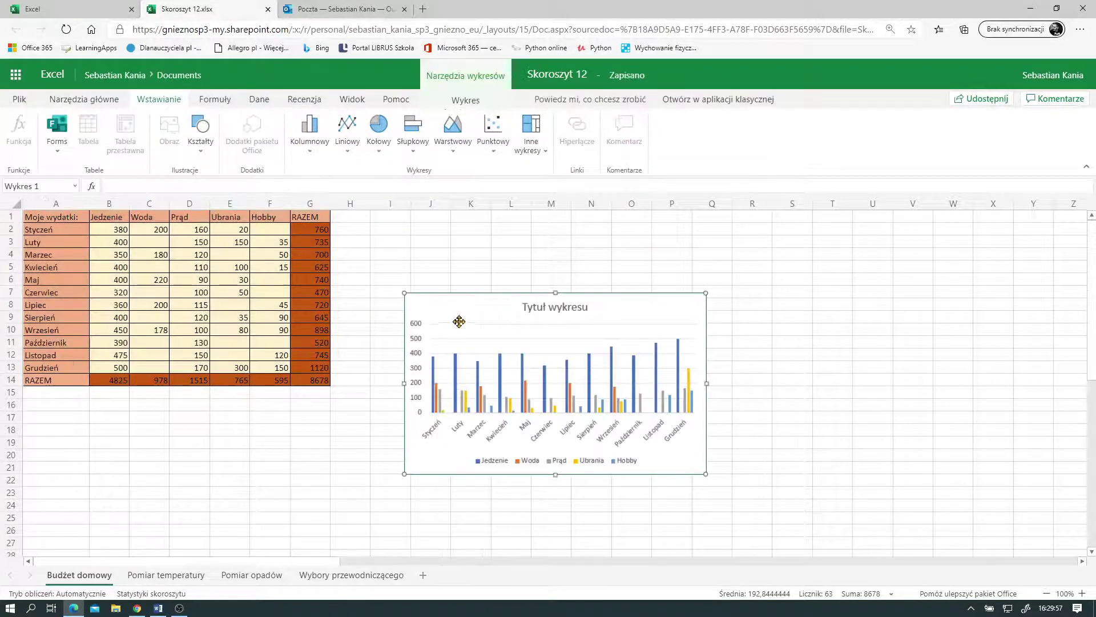
pyautogui.moveTo(457, 315); pyautogui.dragTo(403, 242)
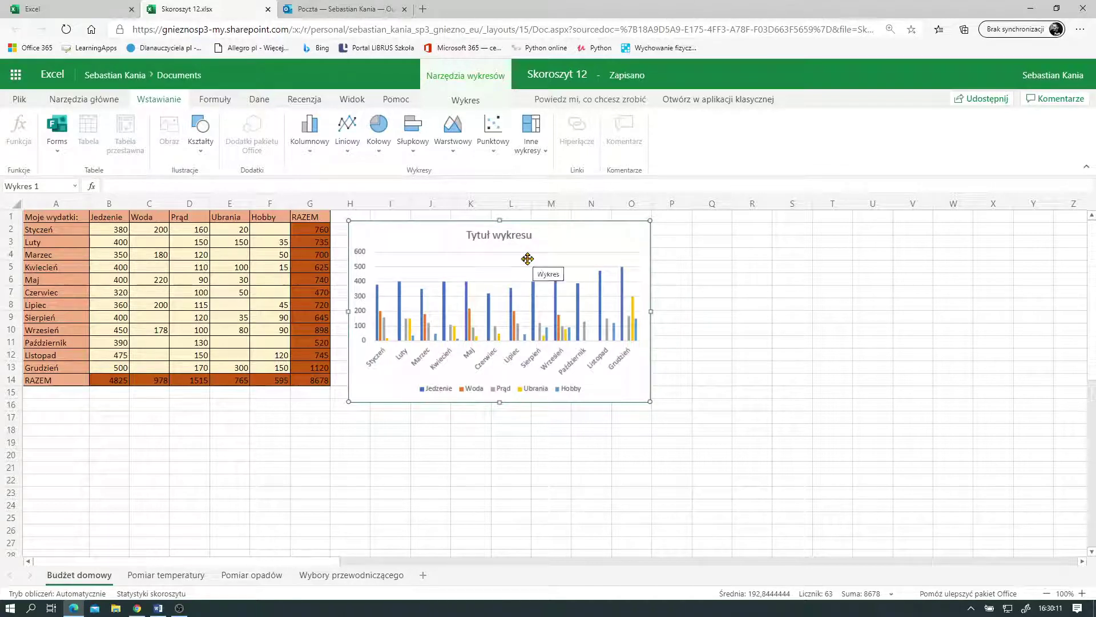
# Replace the 'Tytuł wykresu' placeholder with 'Miesięczne zestawienie wydatków', fixing the misspelled word
pyautogui.click(473, 107)
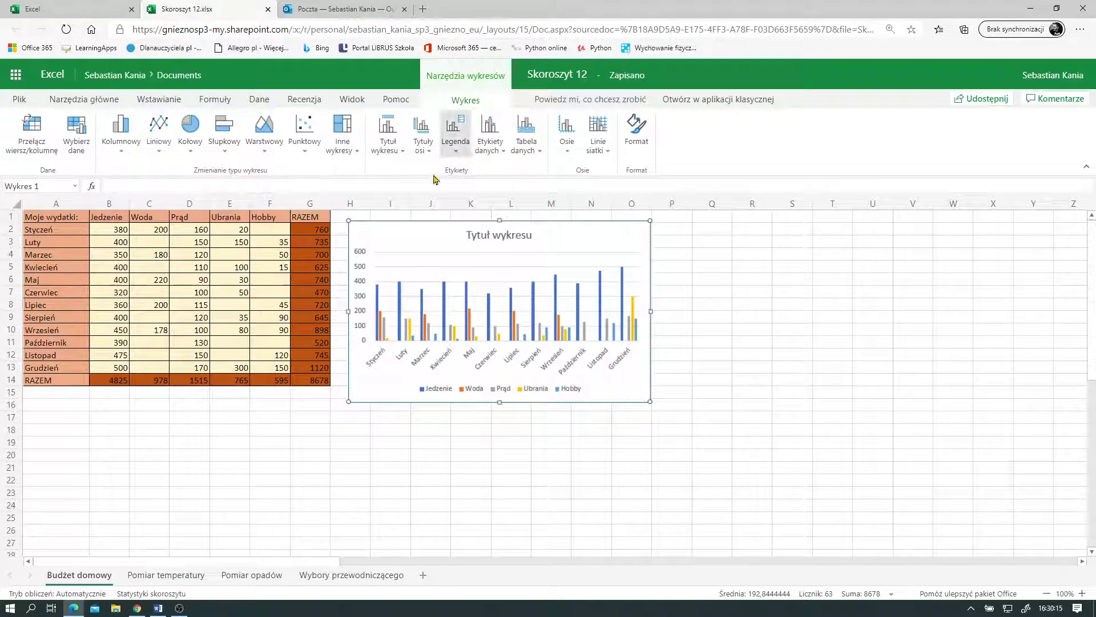
pyautogui.click(401, 153)
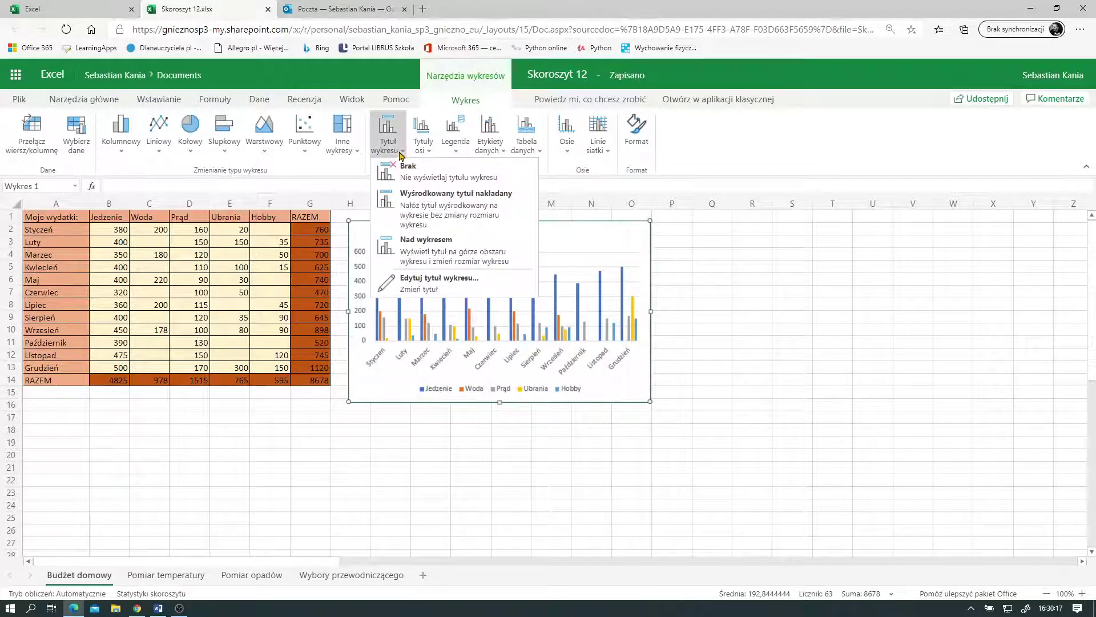
pyautogui.click(456, 286)
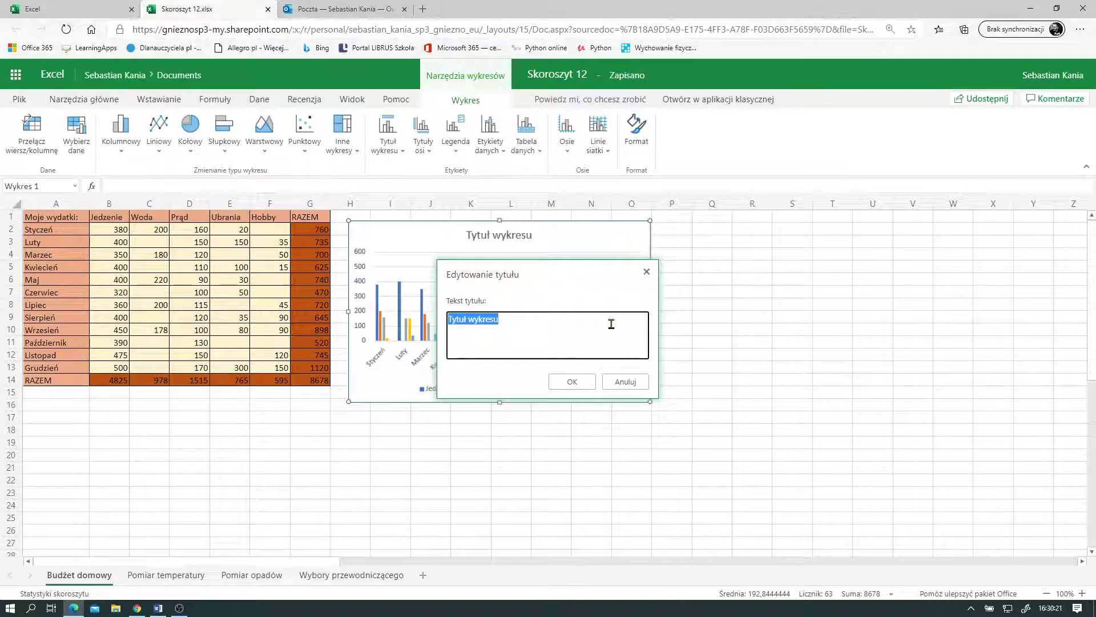
pyautogui.write('Mlesięczne')
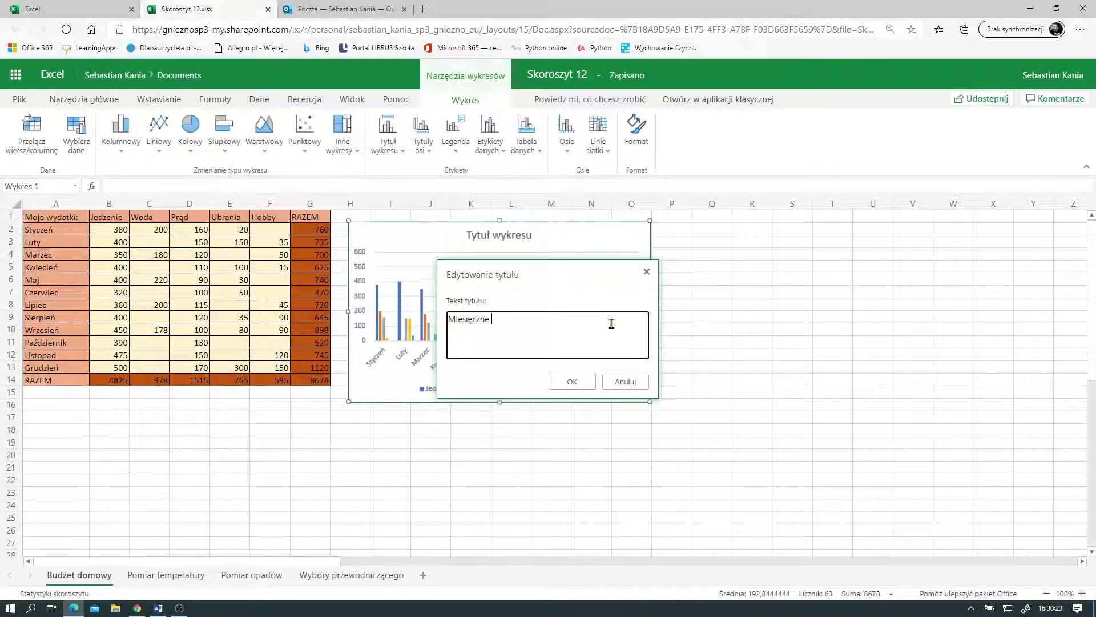
pyautogui.write('ienie')
pyautogui.press('Right')
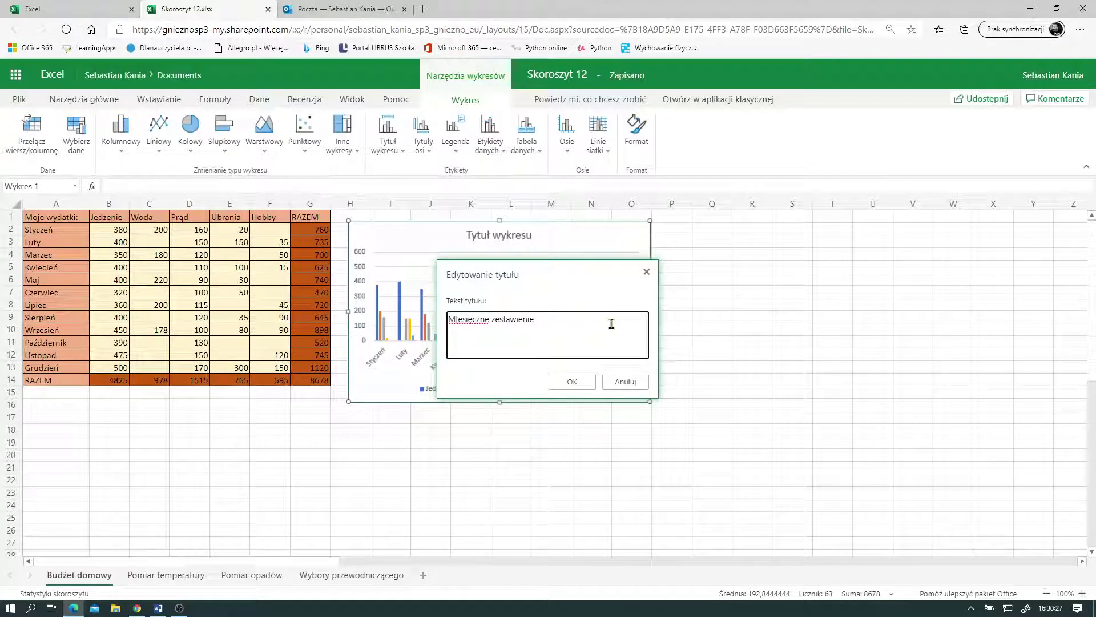
pyautogui.press('Delete')
pyautogui.write('i')
pyautogui.press('End')
pyautogui.write('k')
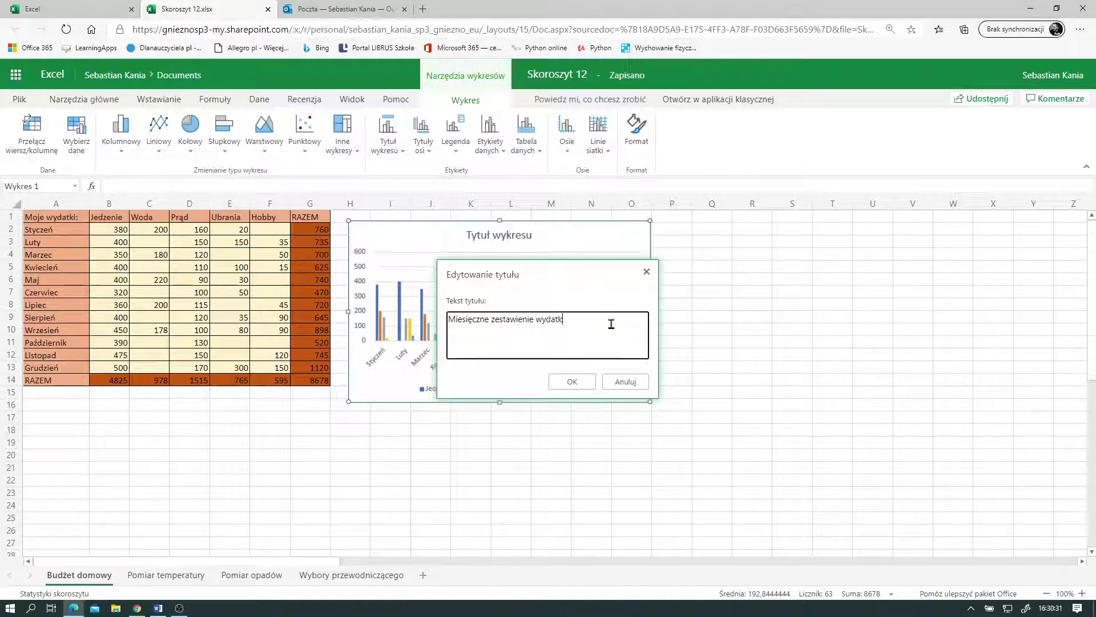
pyautogui.write('ów')
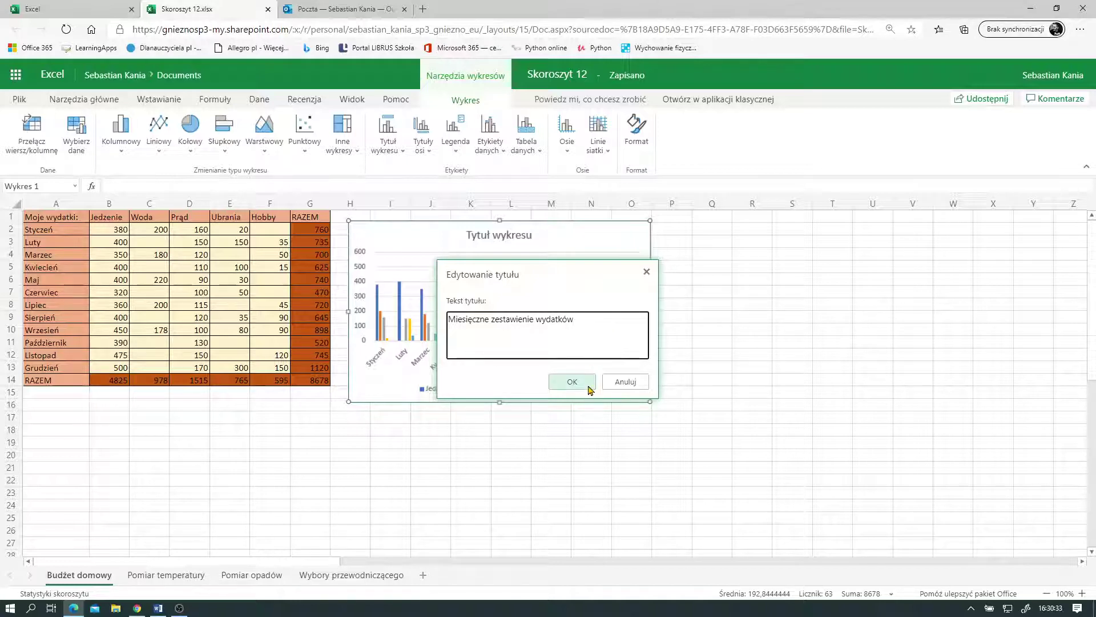
pyautogui.click(569, 381)
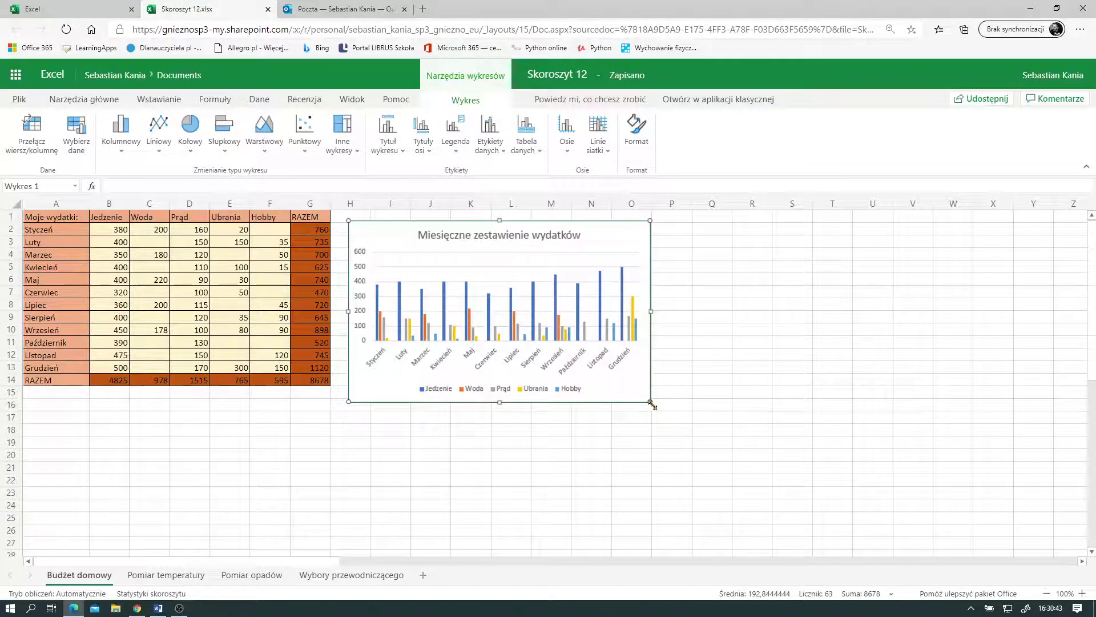
# Enlarge the chart toward the lower right and add major vertical gridlines
pyautogui.moveTo(650, 401); pyautogui.dragTo(880, 544)
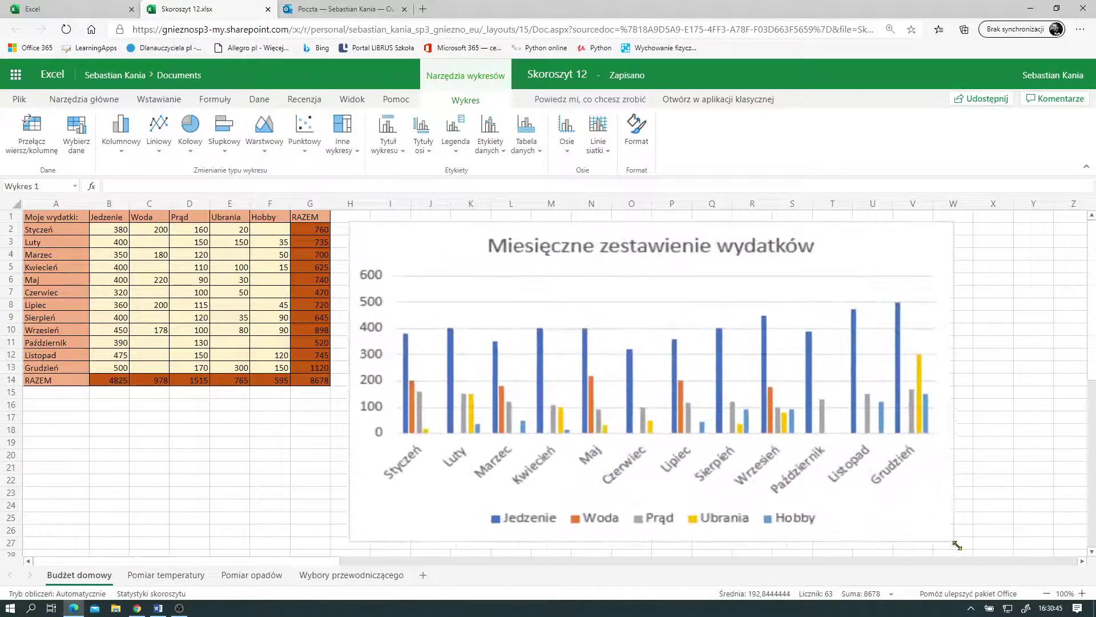
pyautogui.moveTo(880, 544); pyautogui.dragTo(866, 535)
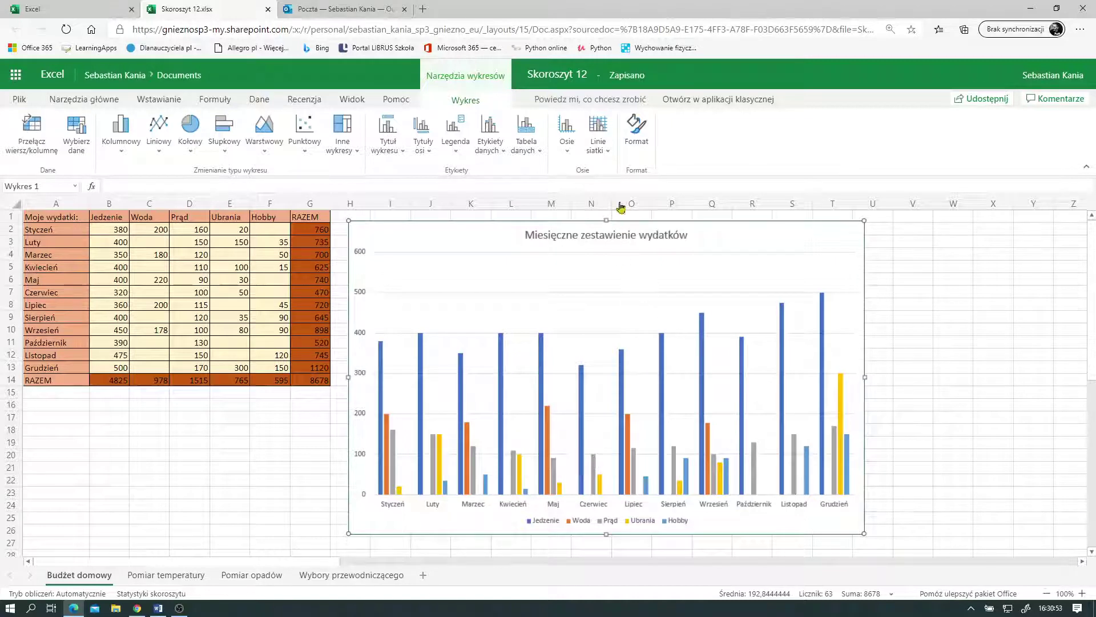
pyautogui.click(606, 154)
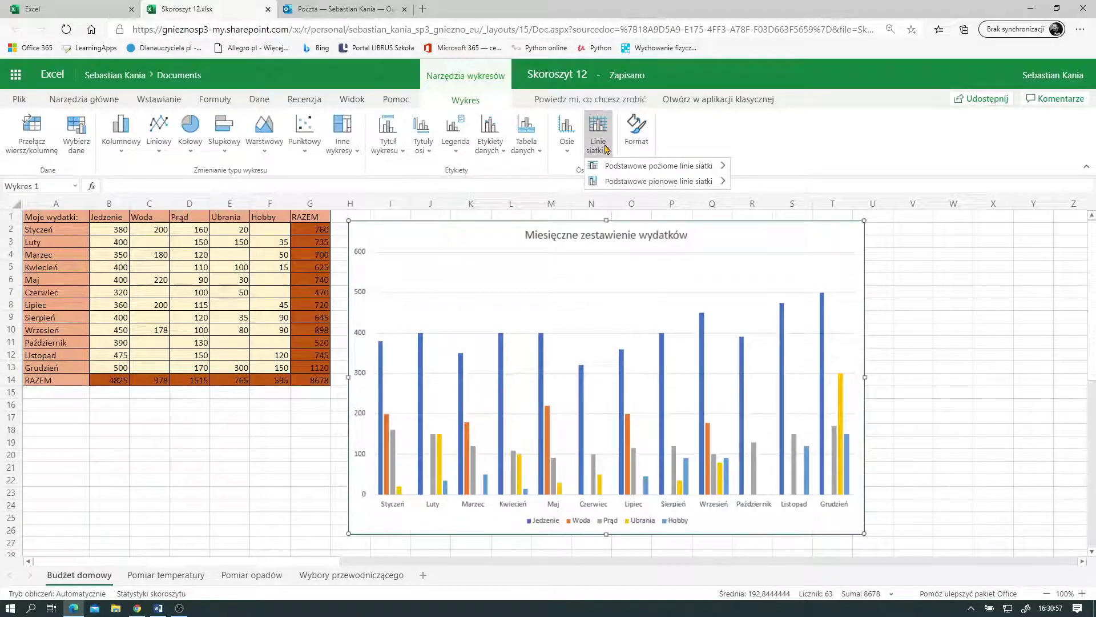
pyautogui.moveTo(658, 180)
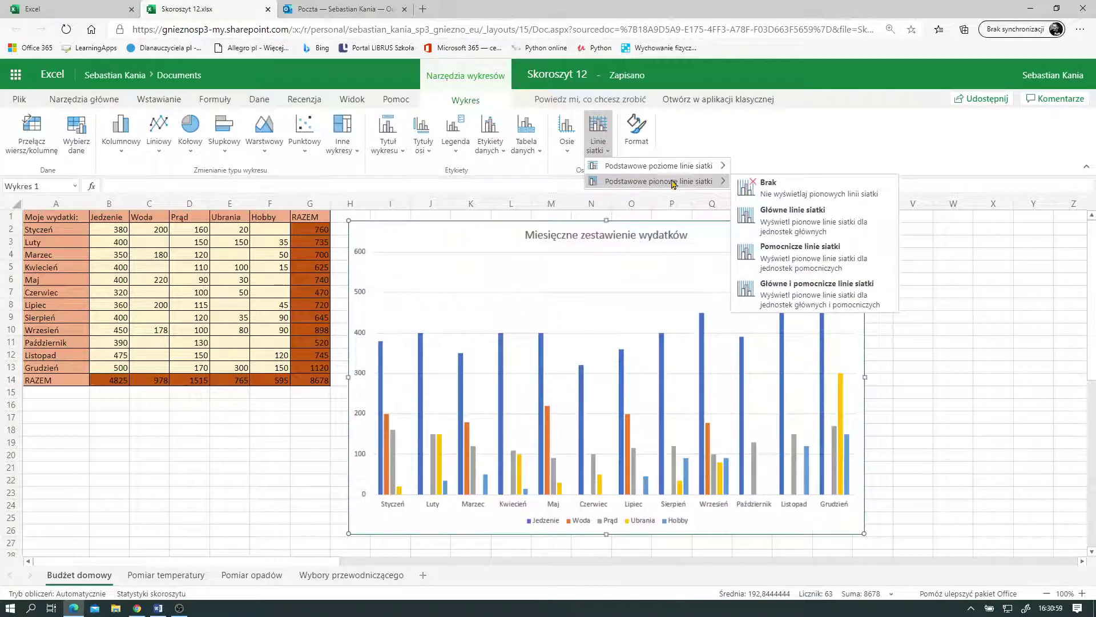
pyautogui.click(800, 219)
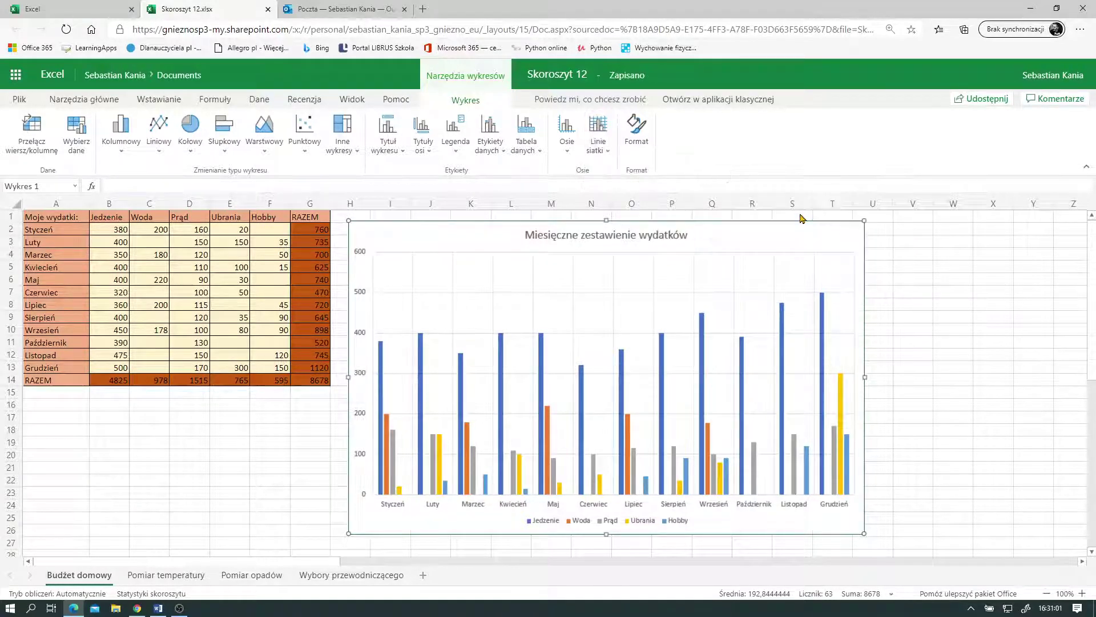
# Shrink the expense chart to a compact size beside the table, then select A1:F13
pyautogui.scroll(1, 420, 366)
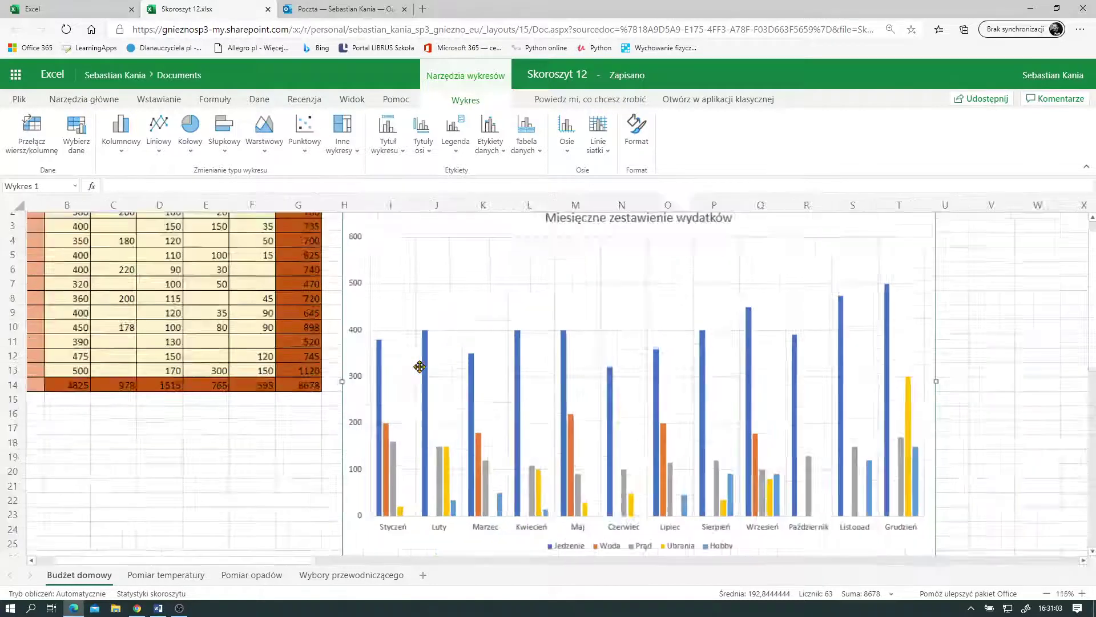
pyautogui.scroll(1, 419, 366)
pyautogui.scroll(1, 419, 367)
pyautogui.scroll(1, 420, 367)
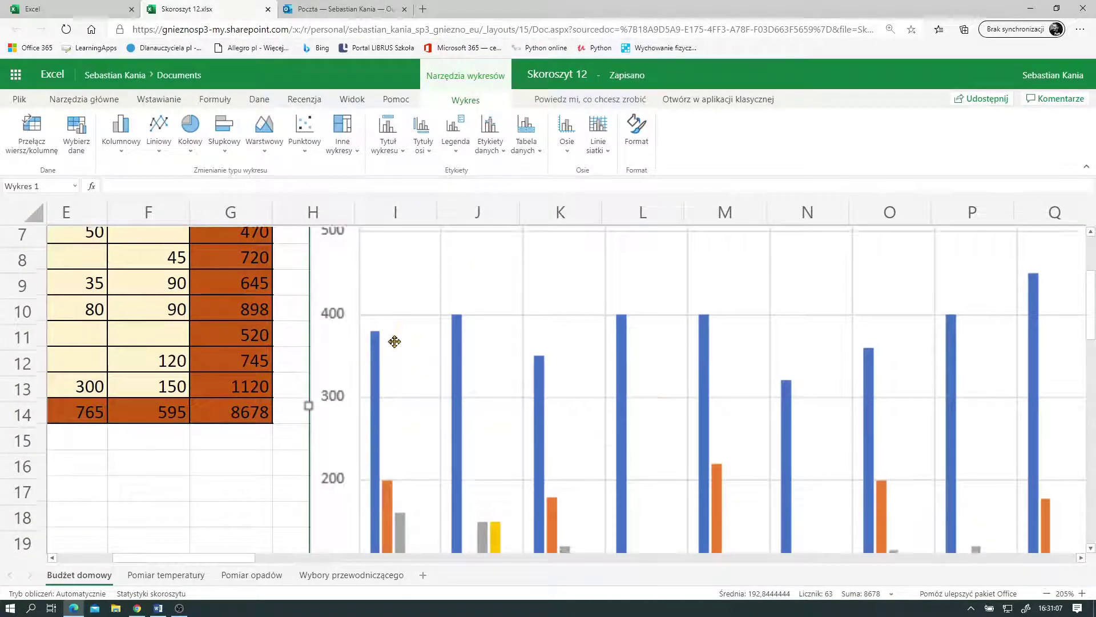
pyautogui.scroll(-5, 394, 342)
pyautogui.scroll(1, 395, 342)
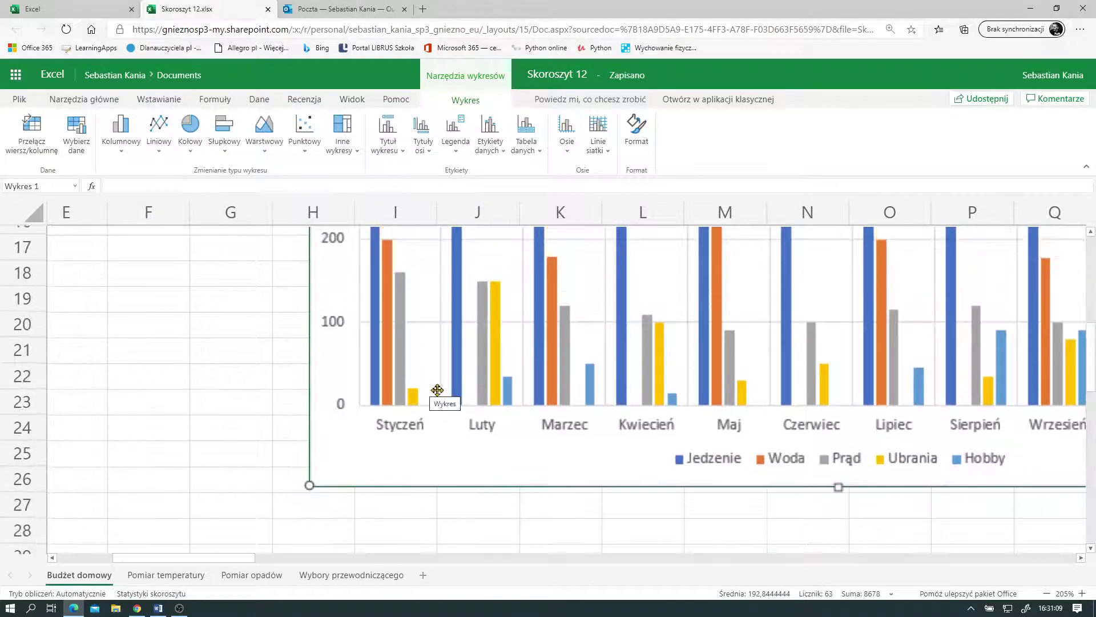
pyautogui.scroll(-1, 430, 364)
pyautogui.scroll(-2, 430, 363)
pyautogui.scroll(-2, 425, 364)
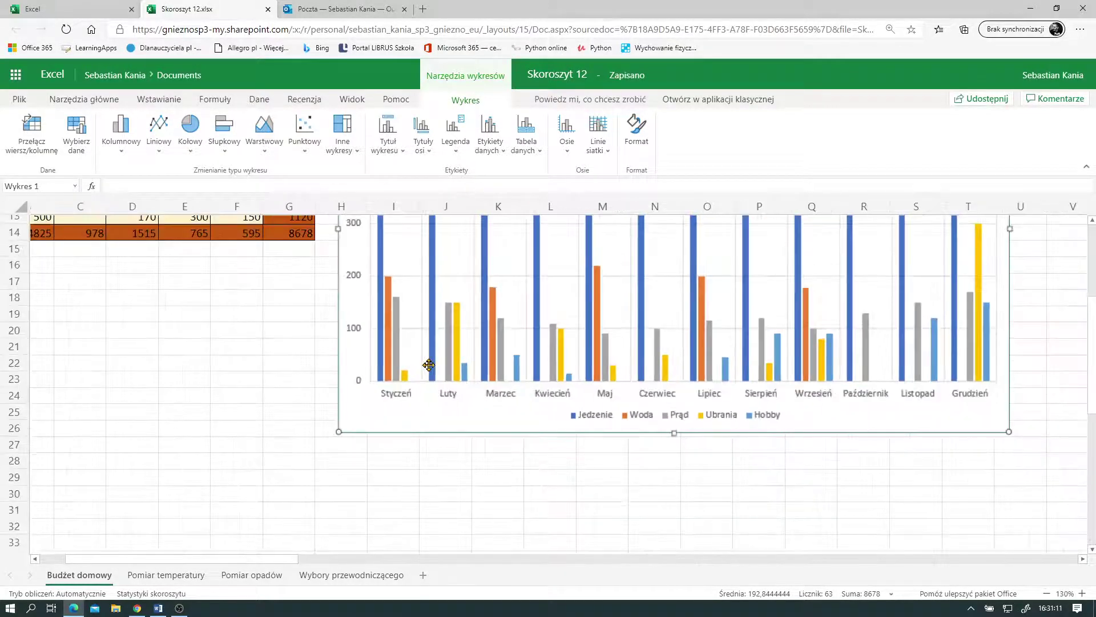
pyautogui.scroll(-1, 420, 366)
pyautogui.scroll(-1, 415, 366)
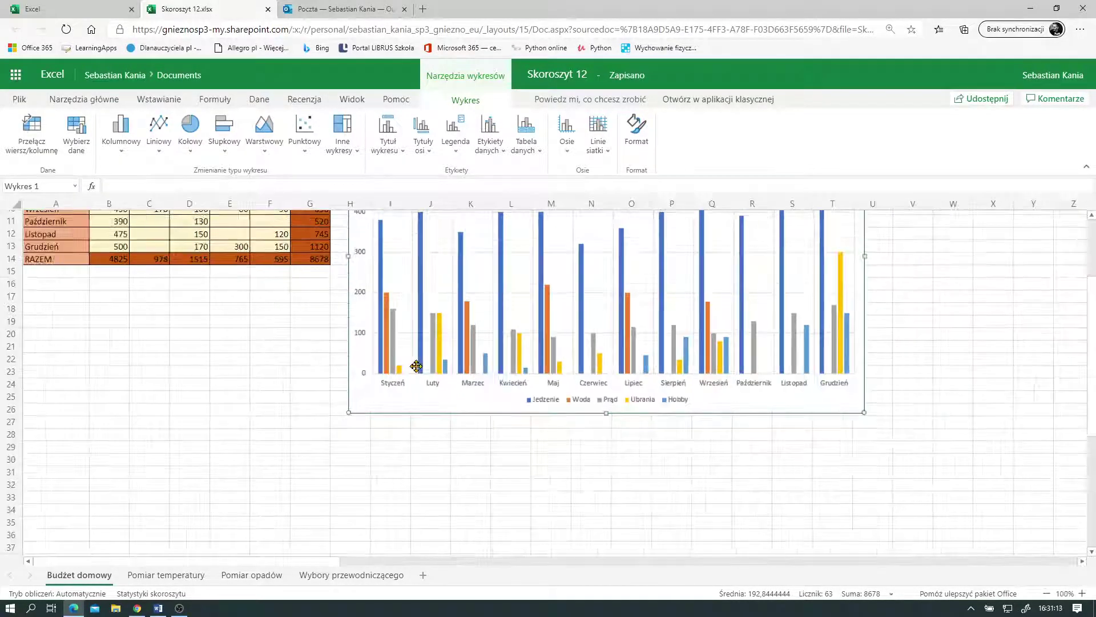
pyautogui.scroll(4, 416, 369)
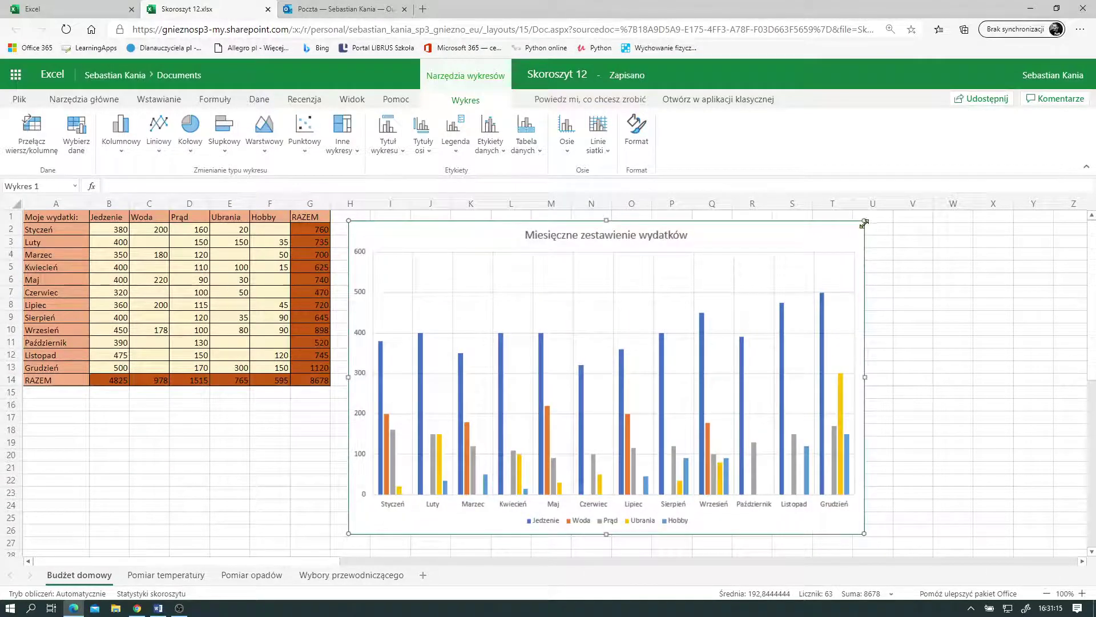
pyautogui.moveTo(865, 221); pyautogui.dragTo(689, 353)
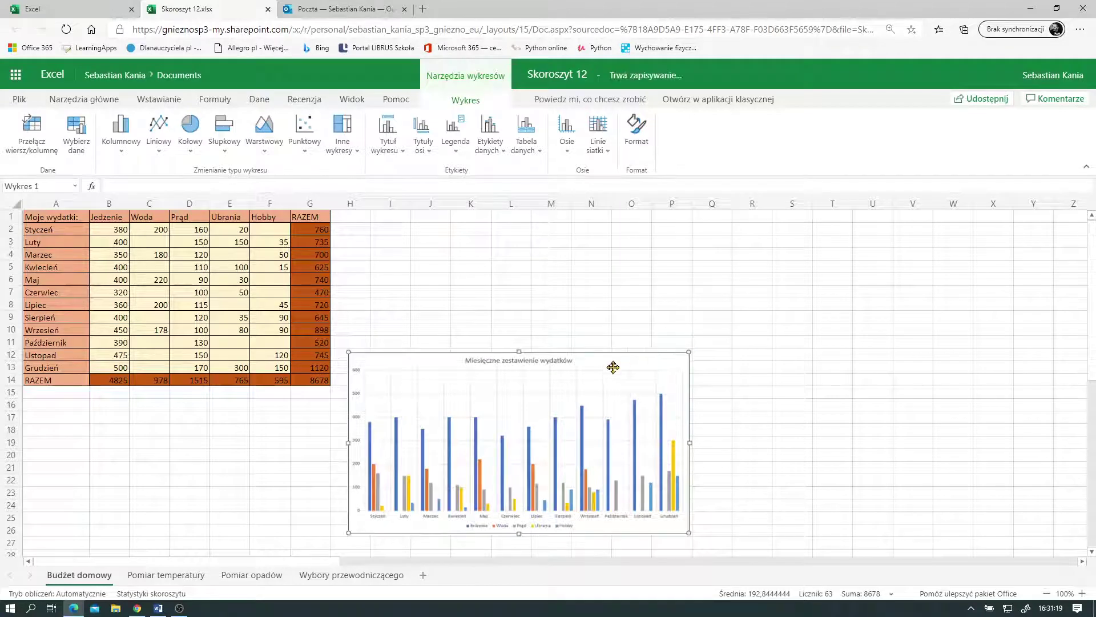
pyautogui.moveTo(634, 362); pyautogui.dragTo(628, 228)
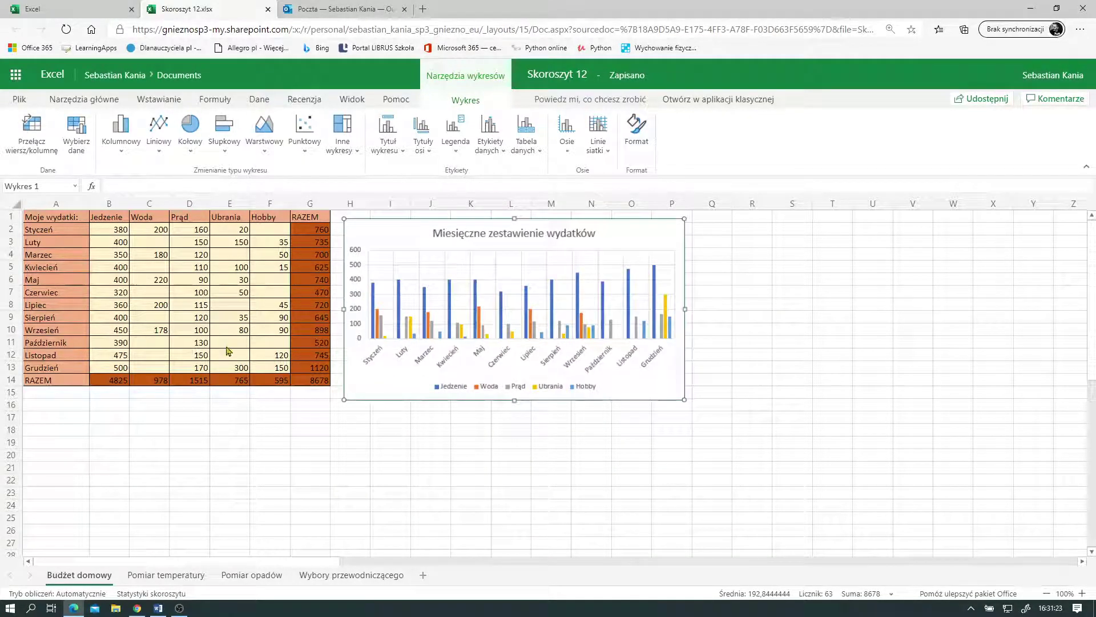
pyautogui.moveTo(57, 218); pyautogui.dragTo(275, 370)
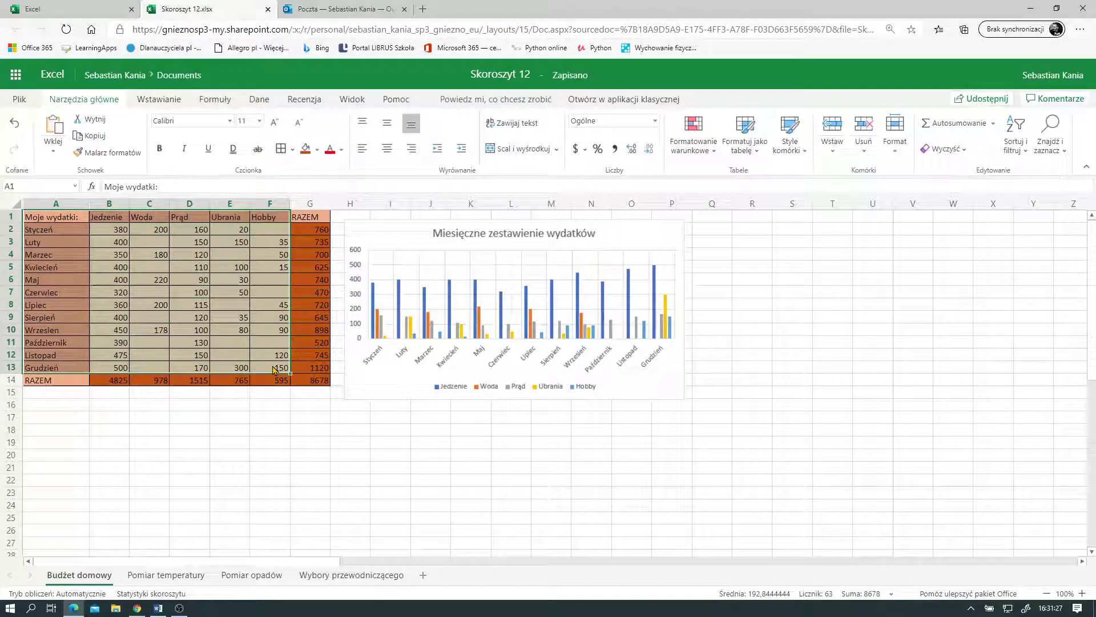
pyautogui.click(169, 106)
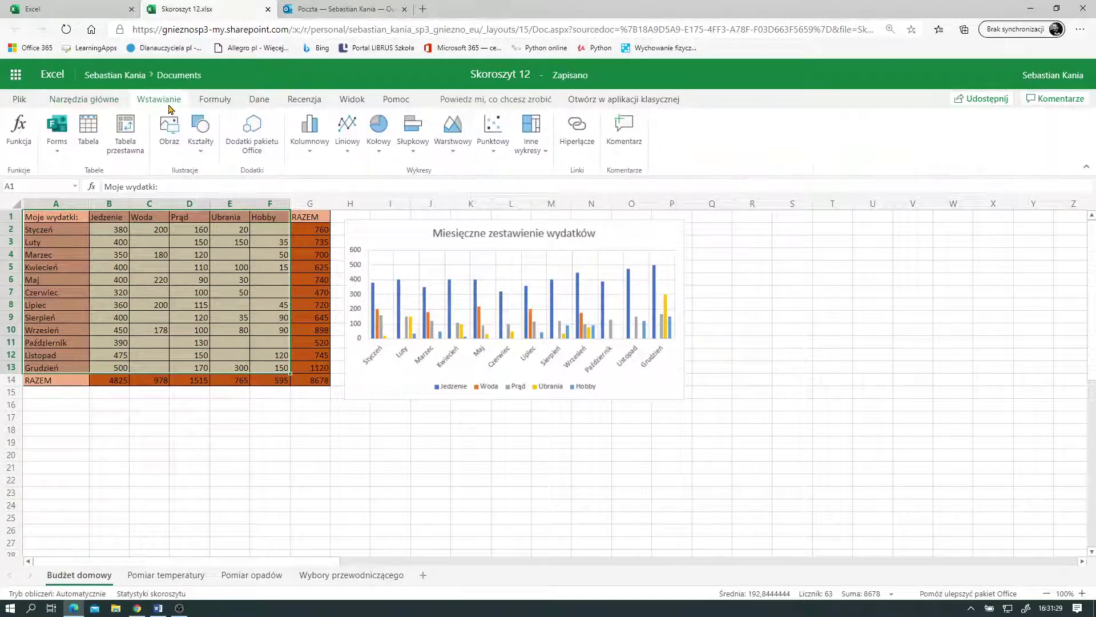
# Insert a stacked 2D column chart of the monthly expenses and place it right of the first chart
pyautogui.click(308, 130)
pyautogui.click(354, 205)
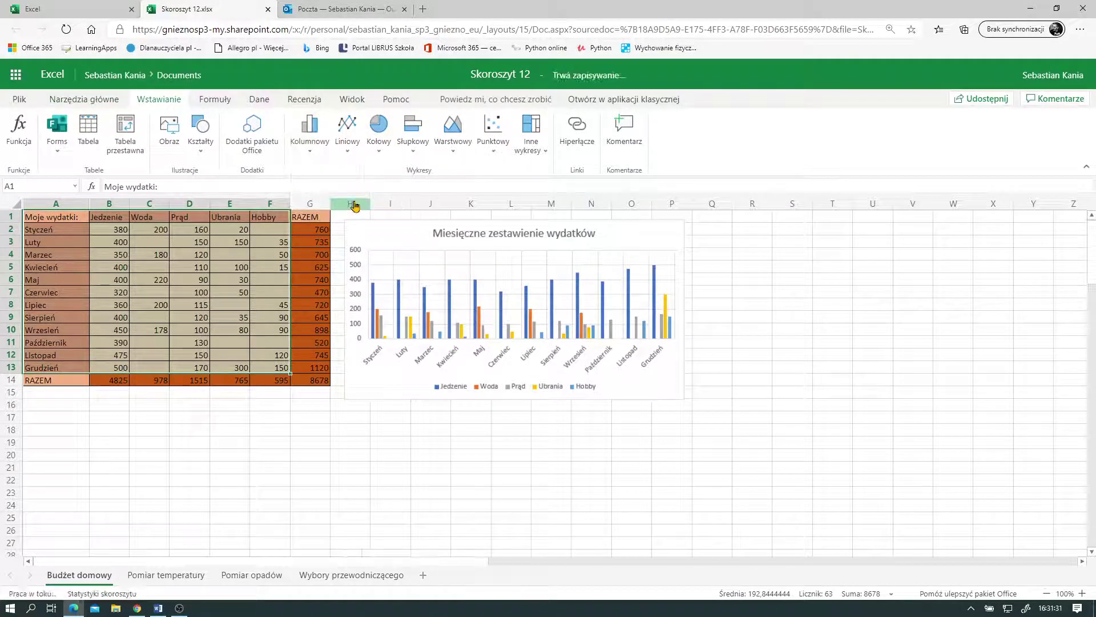
pyautogui.moveTo(428, 324); pyautogui.dragTo(722, 253)
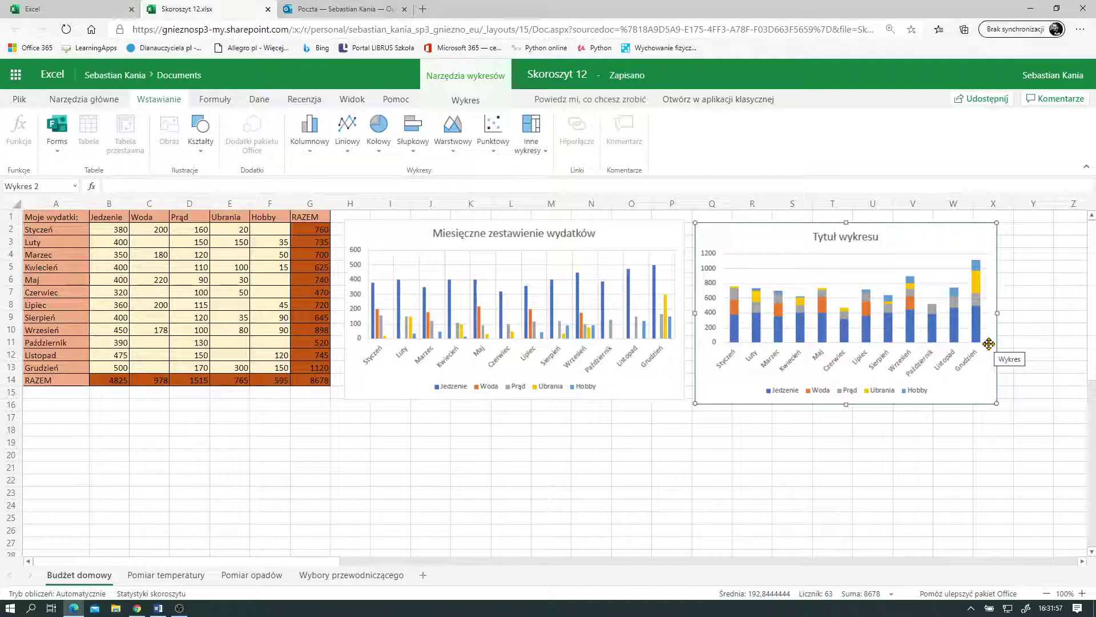
pyautogui.moveTo(981, 238); pyautogui.dragTo(974, 235)
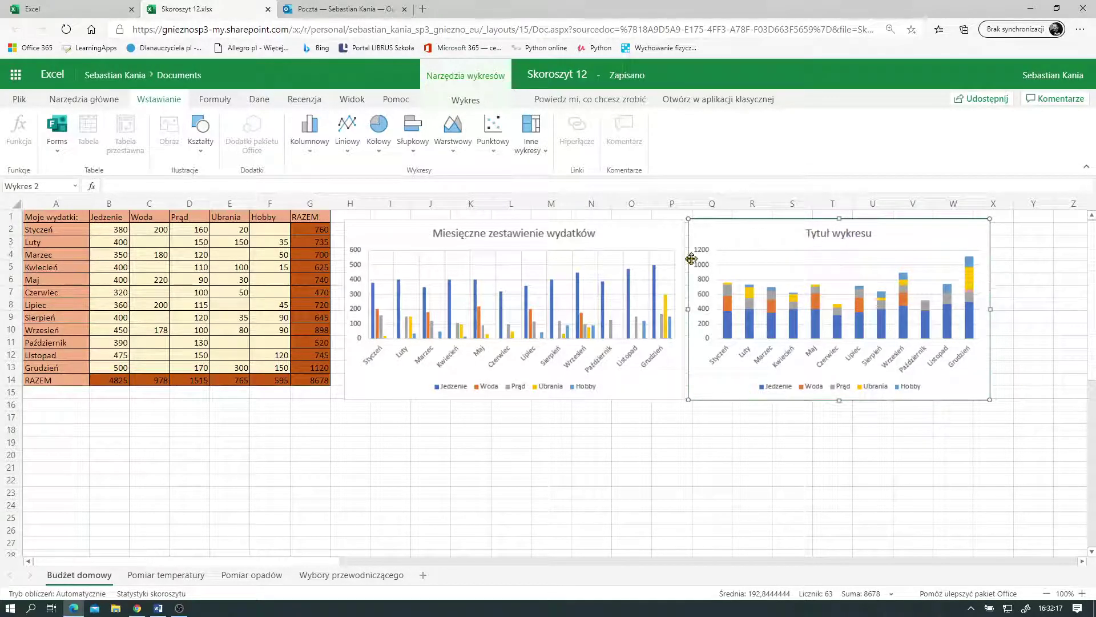
# Replace the stacked chart's placeholder title with 'Podsumowanie wydatków', correcting the capital P
pyautogui.click(465, 101)
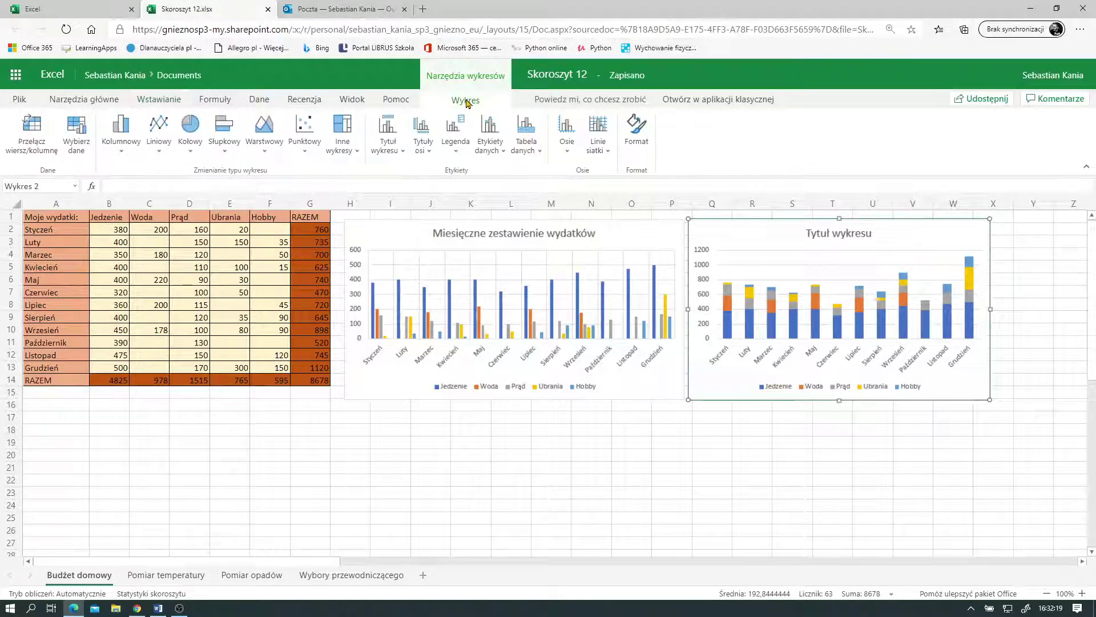
pyautogui.click(384, 153)
pyautogui.click(437, 287)
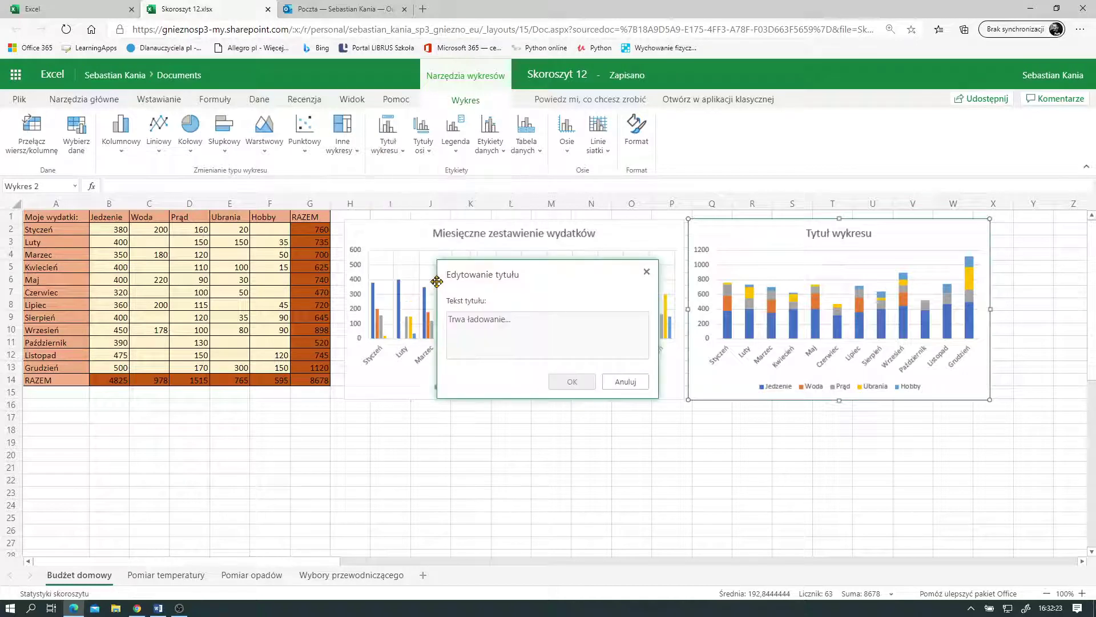
pyautogui.moveTo(586, 268); pyautogui.dragTo(693, 353)
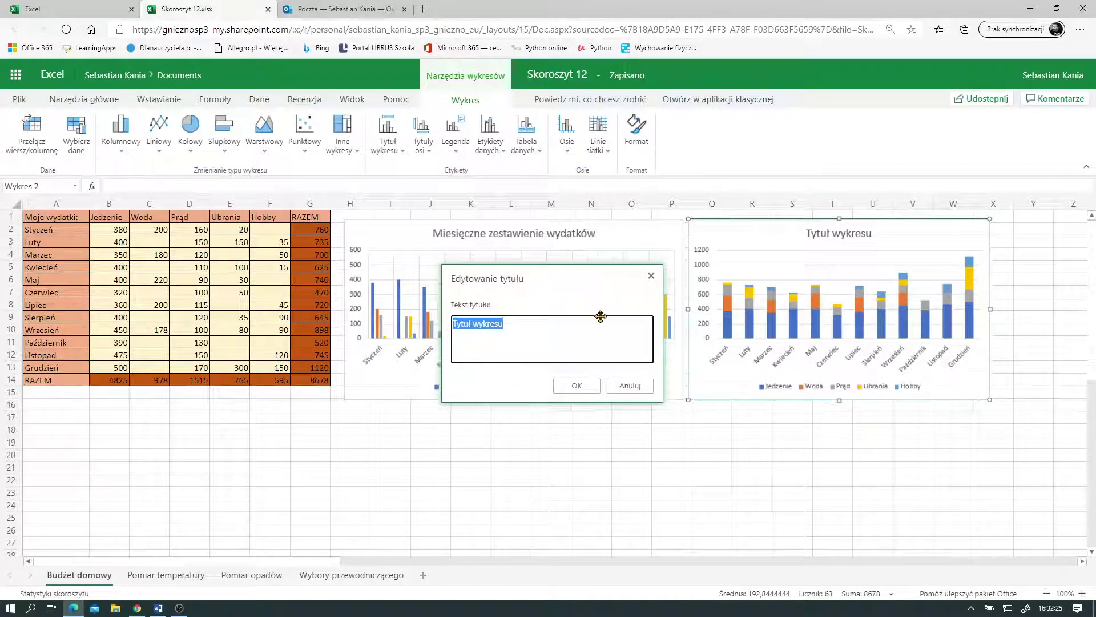
pyautogui.write('po')
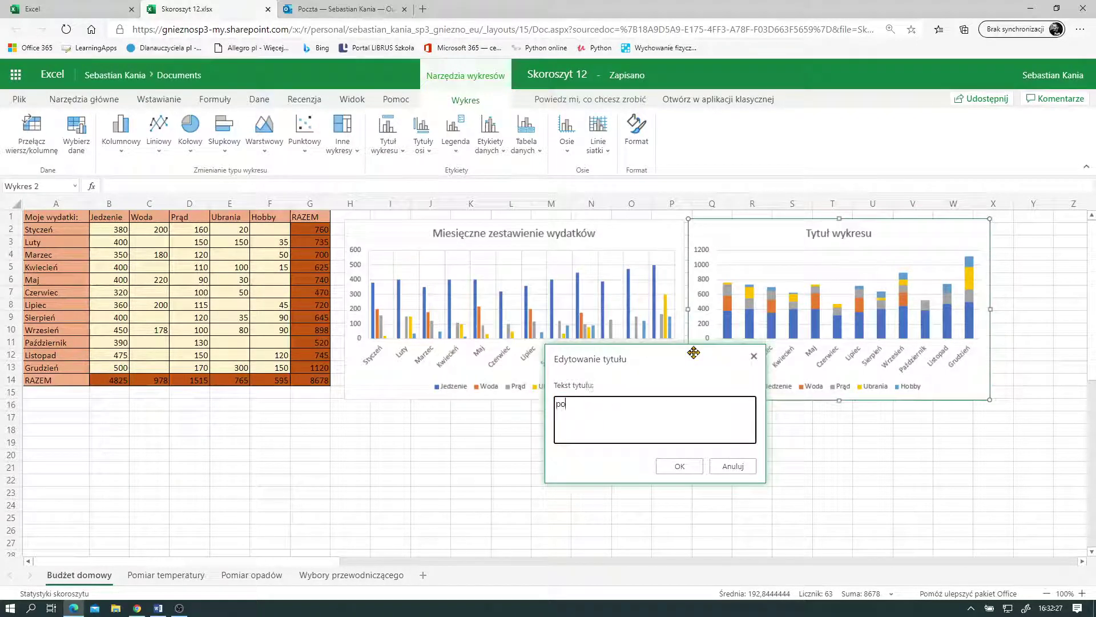
pyautogui.write('dumowanie wydatków')
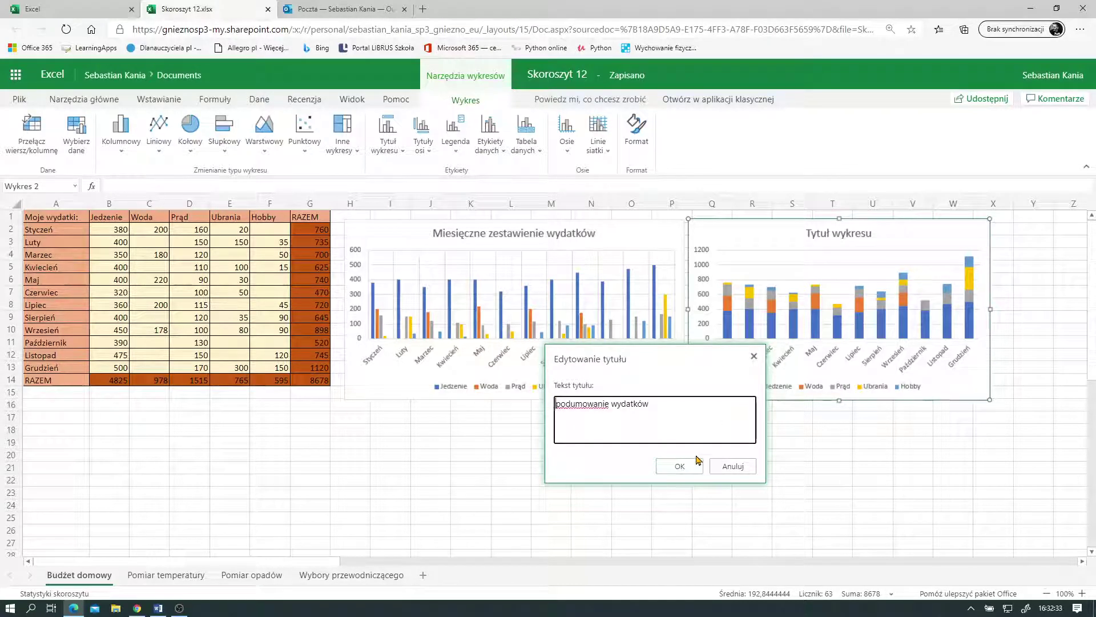
pyautogui.hotkey('shift', 'Right')
pyautogui.write('P')
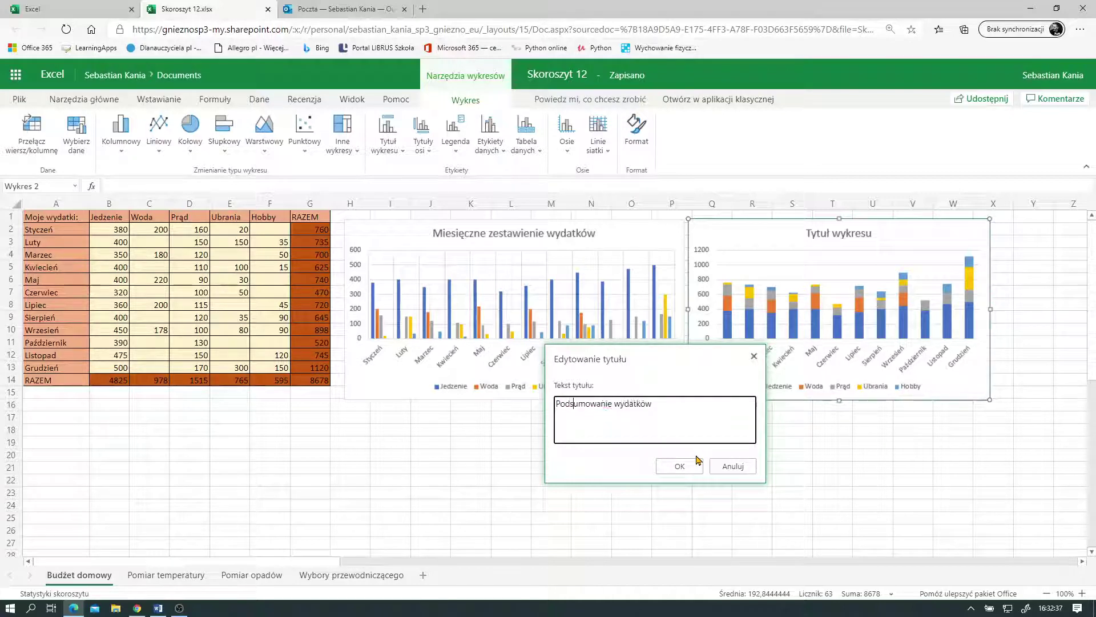
pyautogui.click(678, 471)
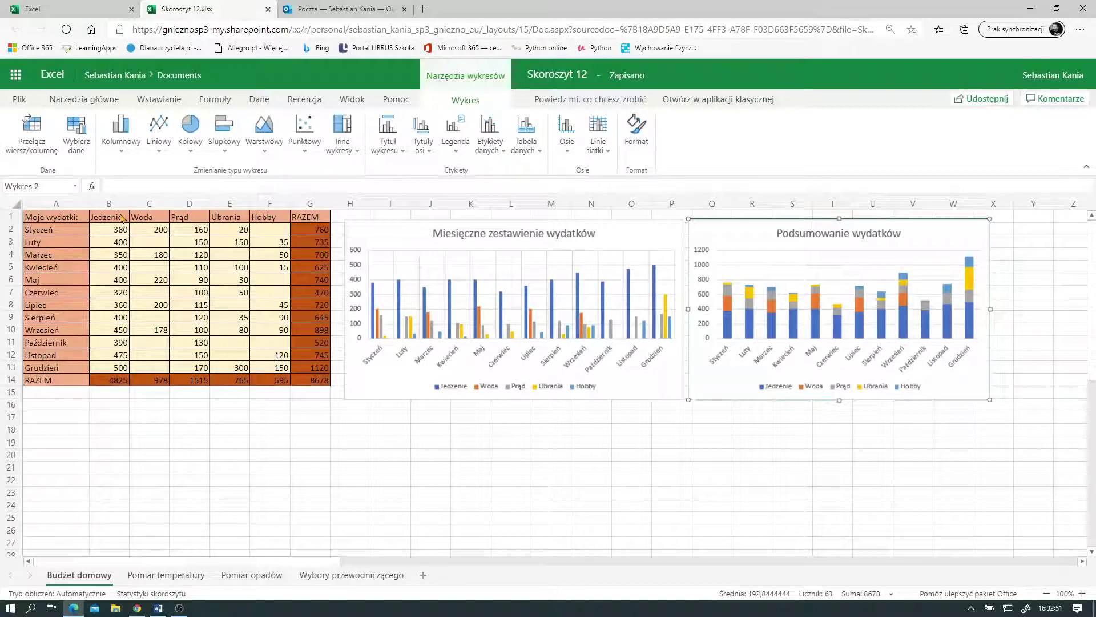
# Chart the Jedzenie column as a 2D line with markers, placed below the stacked chart
pyautogui.moveTo(121, 218); pyautogui.dragTo(118, 369)
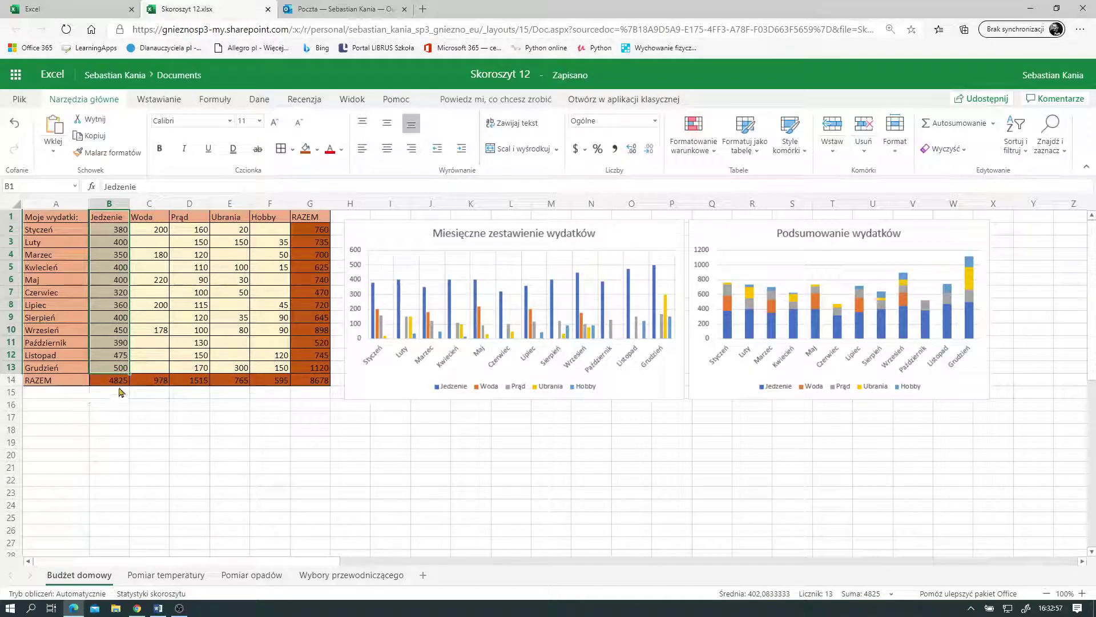
pyautogui.click(160, 100)
pyautogui.click(346, 150)
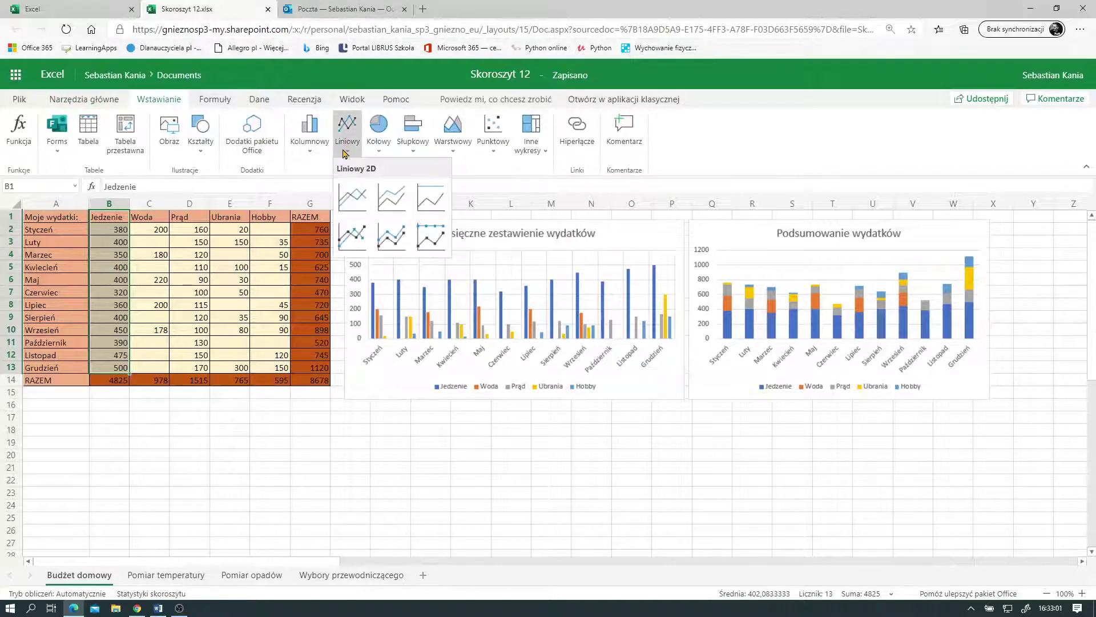
pyautogui.click(350, 231)
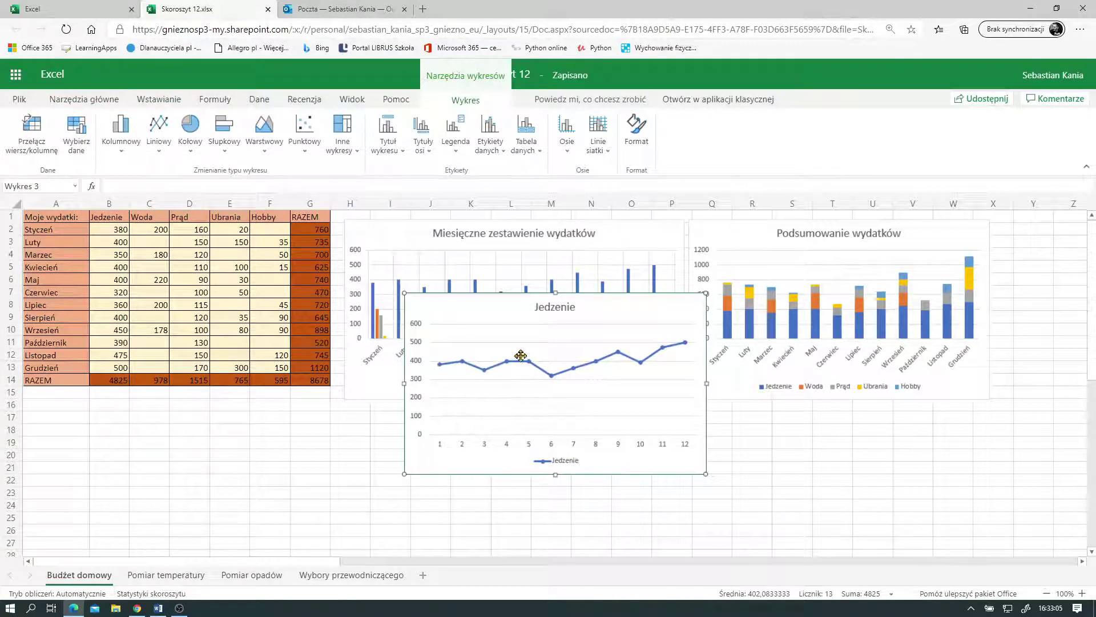
pyautogui.moveTo(601, 319)
pyautogui.mouseDown()
pyautogui.moveTo(518, 386)
pyautogui.moveTo(890, 434)
pyautogui.mouseUp()
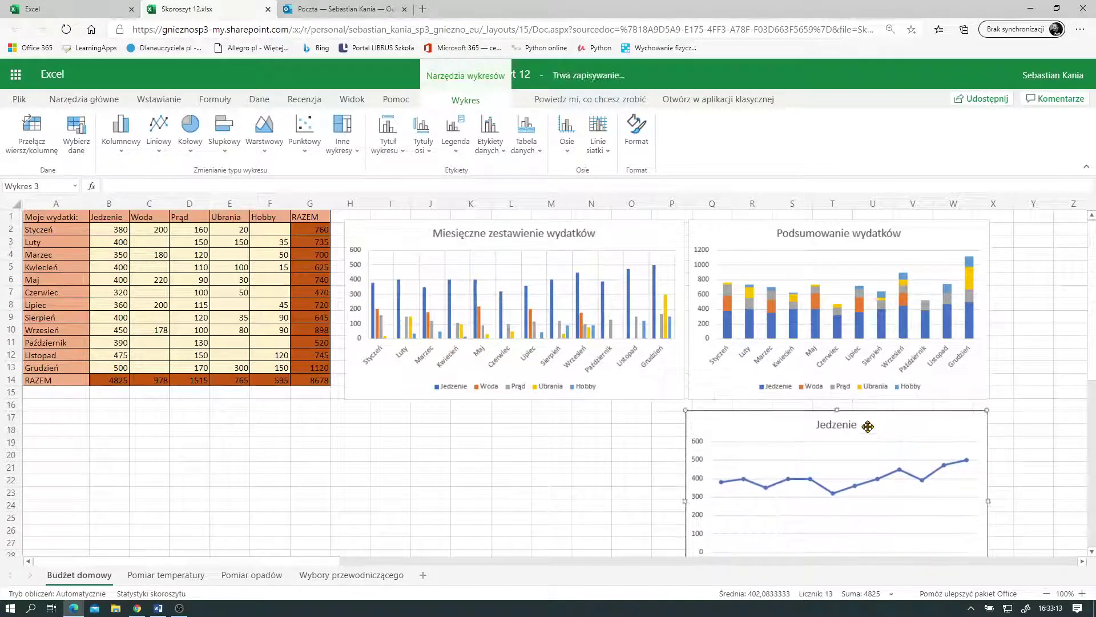
pyautogui.scroll(-2, 403, 427)
pyautogui.scroll(2, 403, 428)
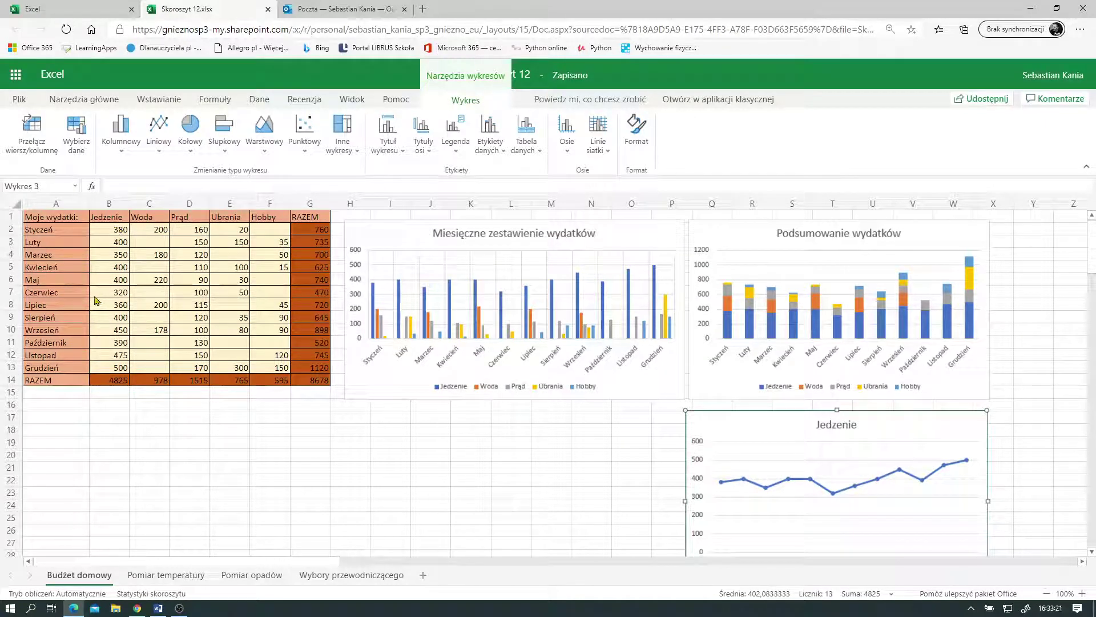
# Copy the Wrzesień row A10:G10 into row 23
pyautogui.click(63, 334)
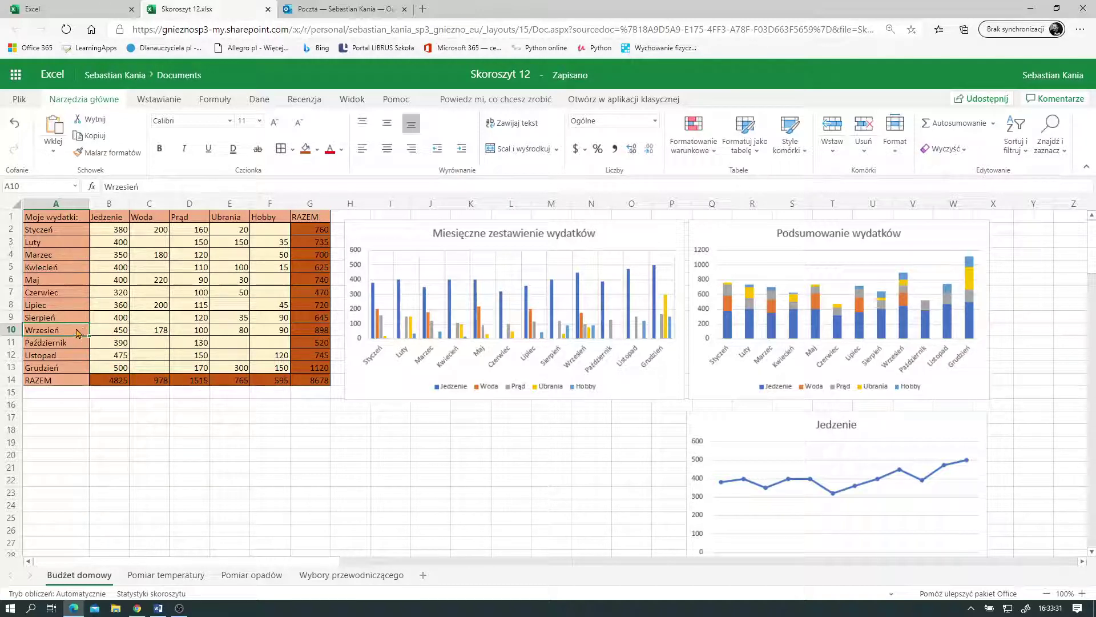
pyautogui.moveTo(113, 333); pyautogui.dragTo(304, 335)
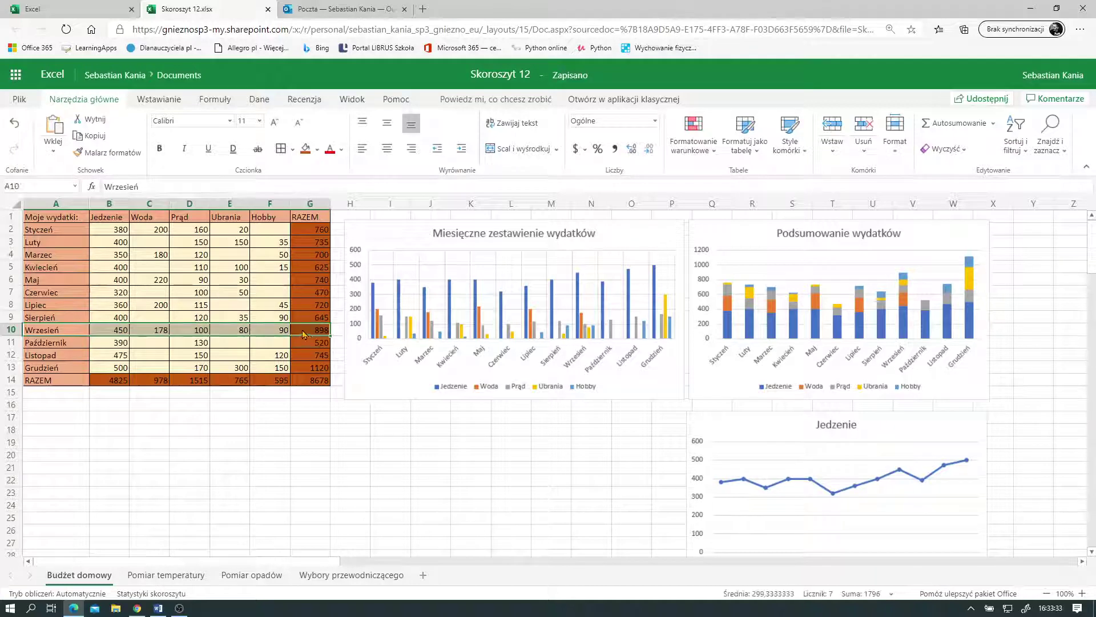
pyautogui.hotkey('ctrl', 'c')
pyautogui.click(64, 496)
pyautogui.hotkey('ctrl', 'v')
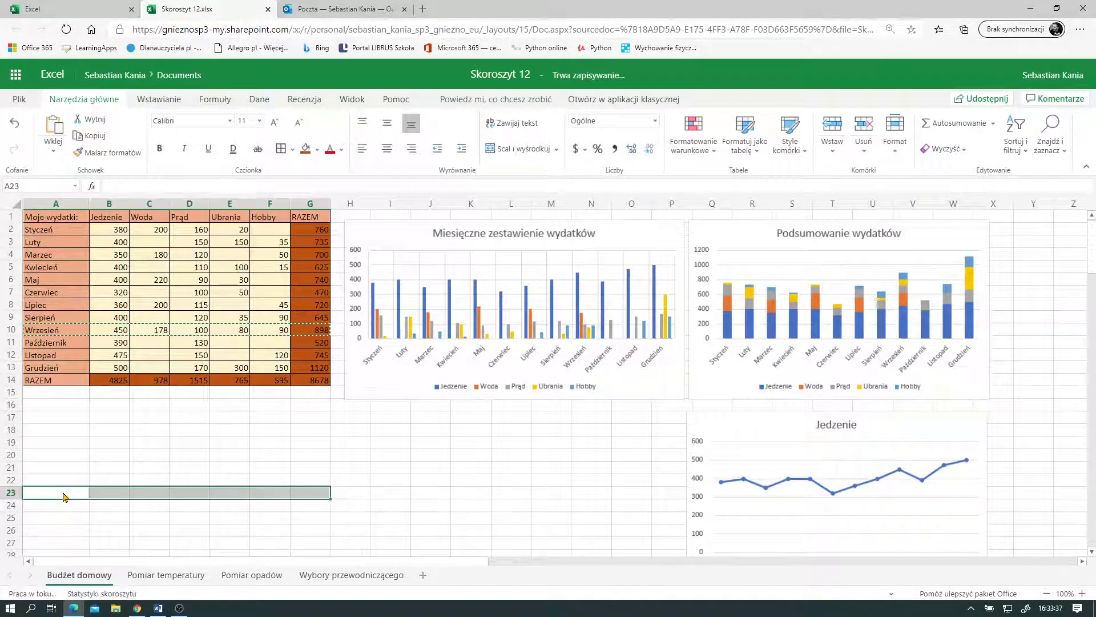
pyautogui.click(100, 455)
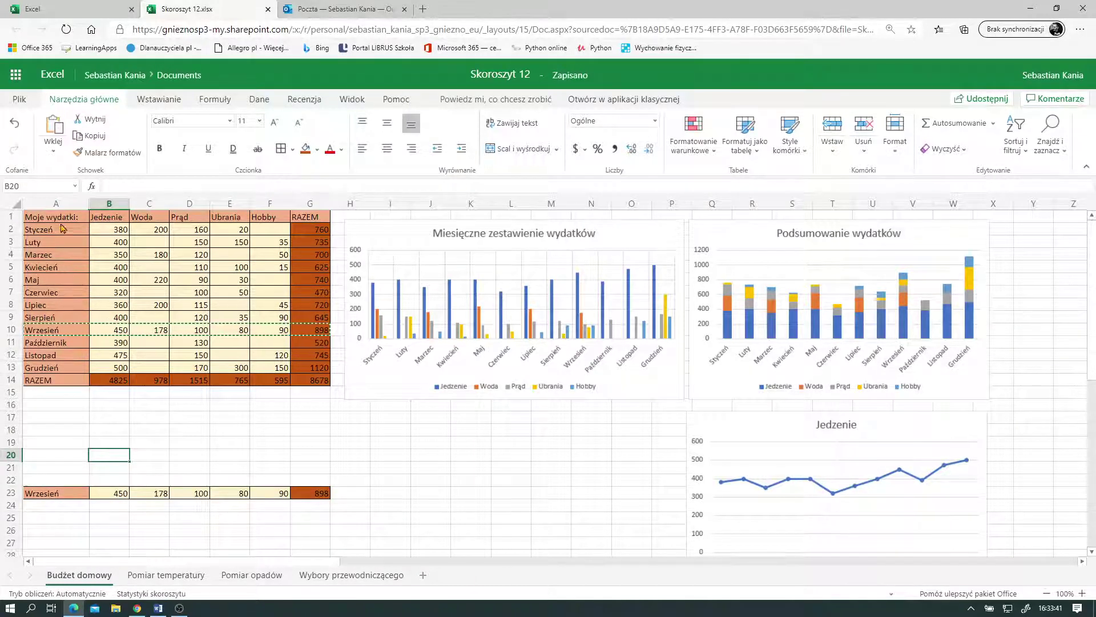
# Copy the header row A1:G1 into row 22 and select B22:F23
pyautogui.moveTo(60, 220); pyautogui.dragTo(313, 222)
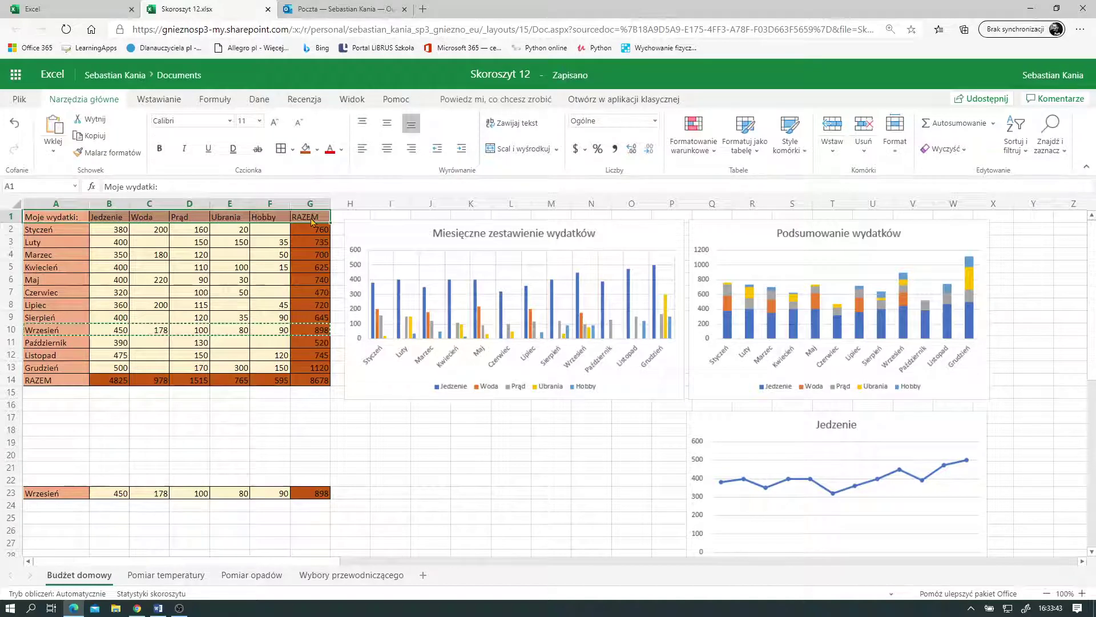
pyautogui.click(36, 479)
pyautogui.hotkey('ctrl', 'v')
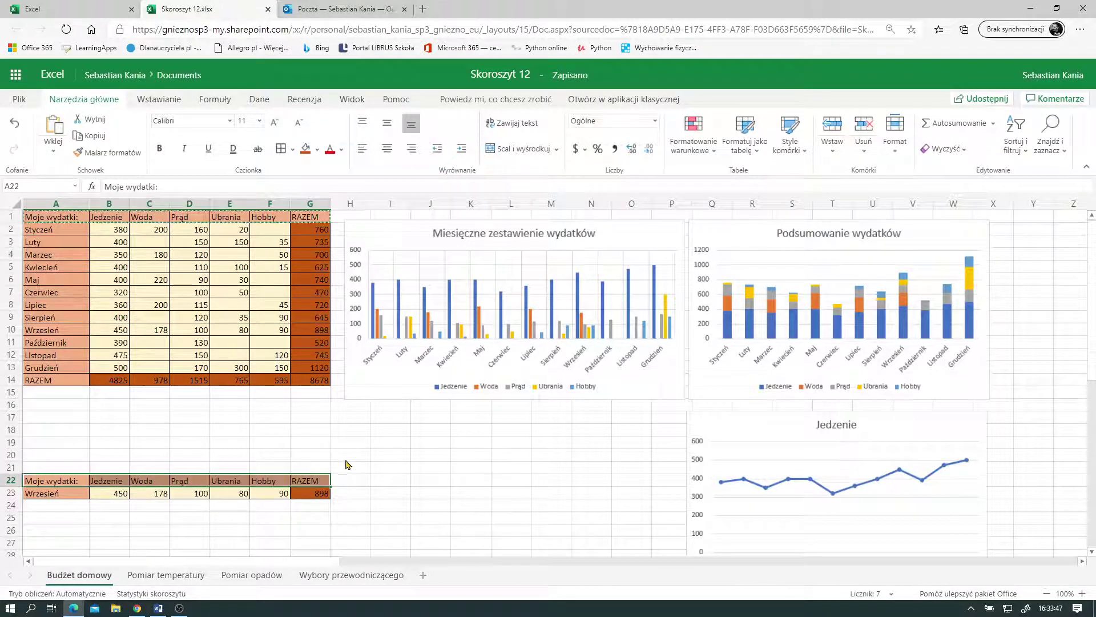
pyautogui.click(388, 467)
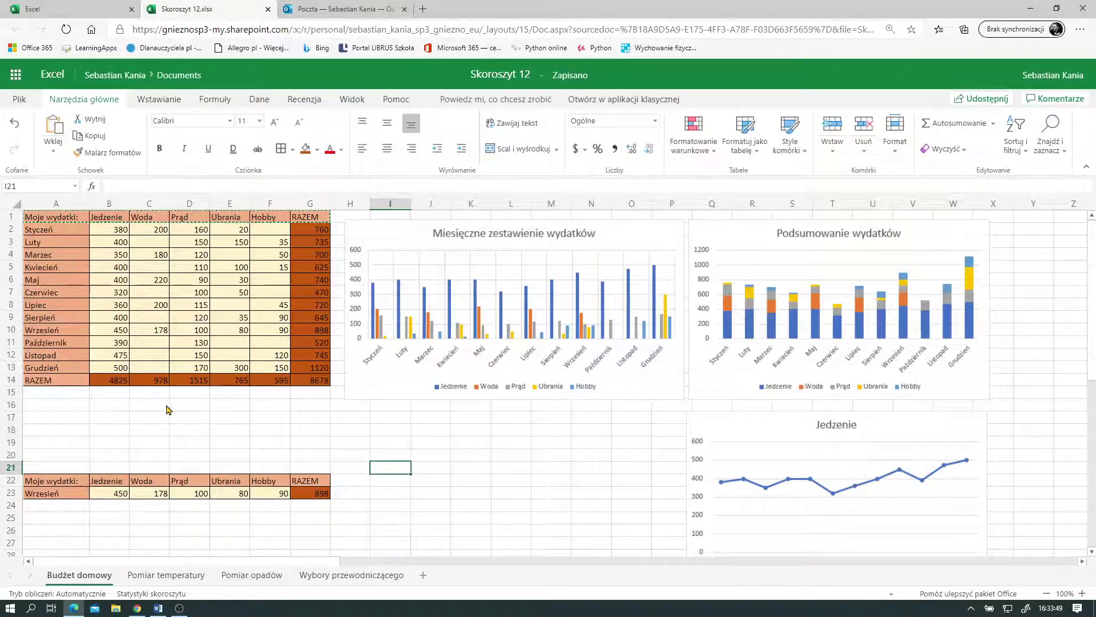
pyautogui.moveTo(113, 482); pyautogui.dragTo(280, 496)
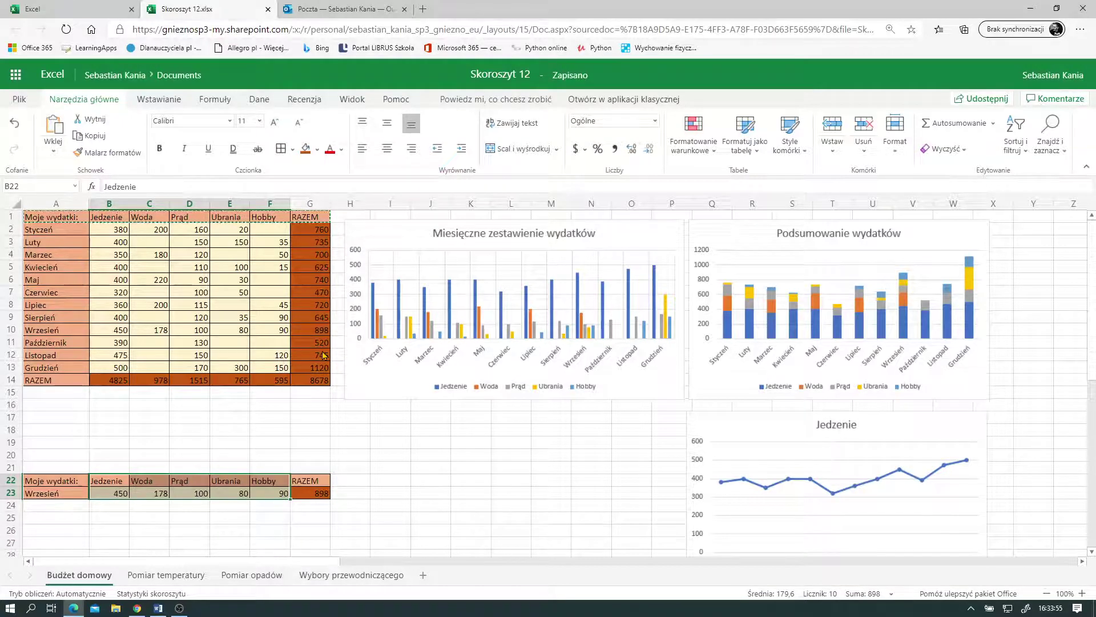
# Insert a Pierścieniowy doughnut chart of September's expenses and move it below the column chart
pyautogui.click(155, 103)
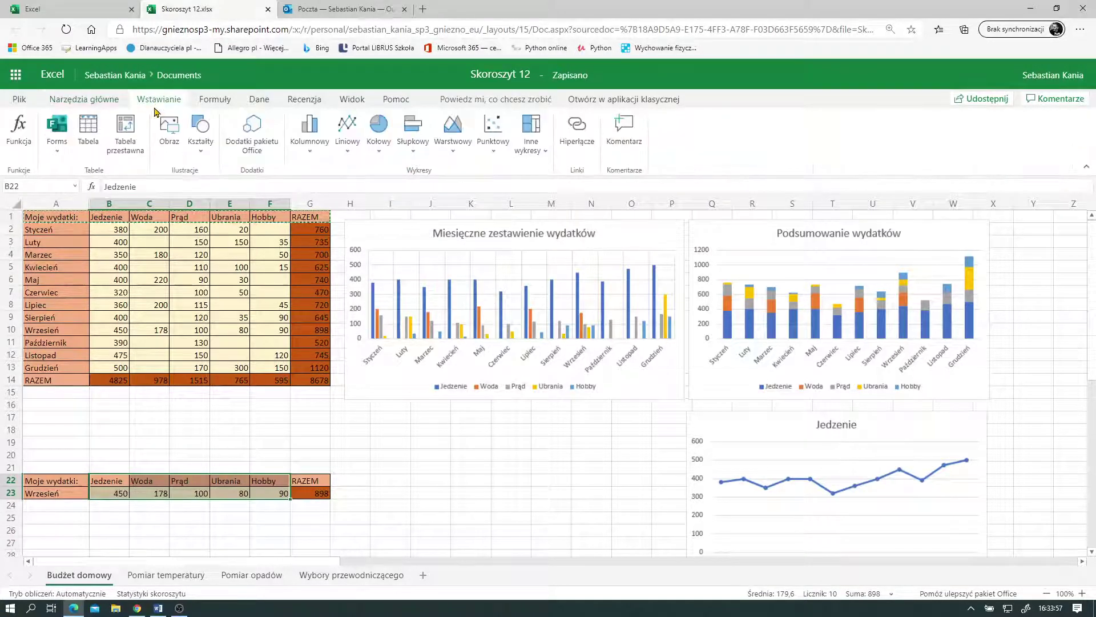
pyautogui.click(382, 137)
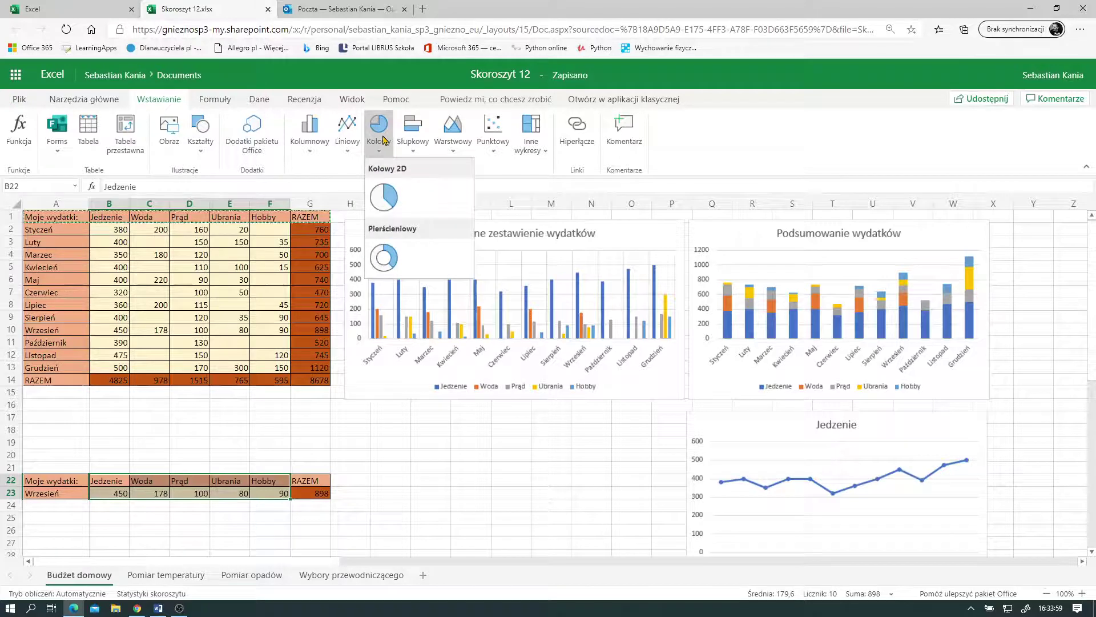
pyautogui.click(395, 260)
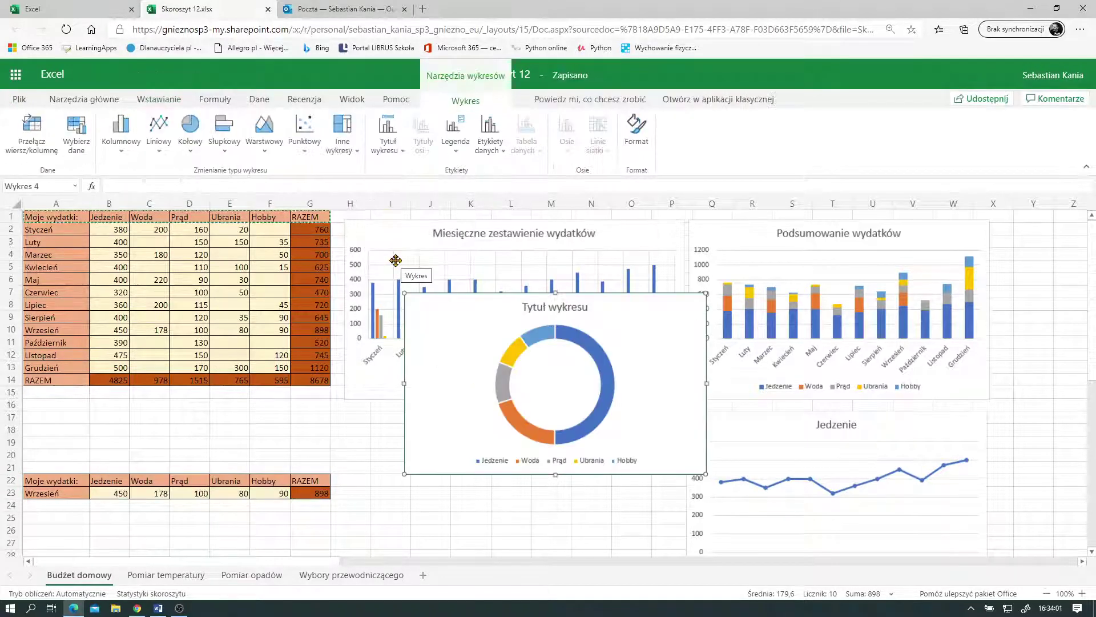
pyautogui.moveTo(396, 260); pyautogui.dragTo(387, 468)
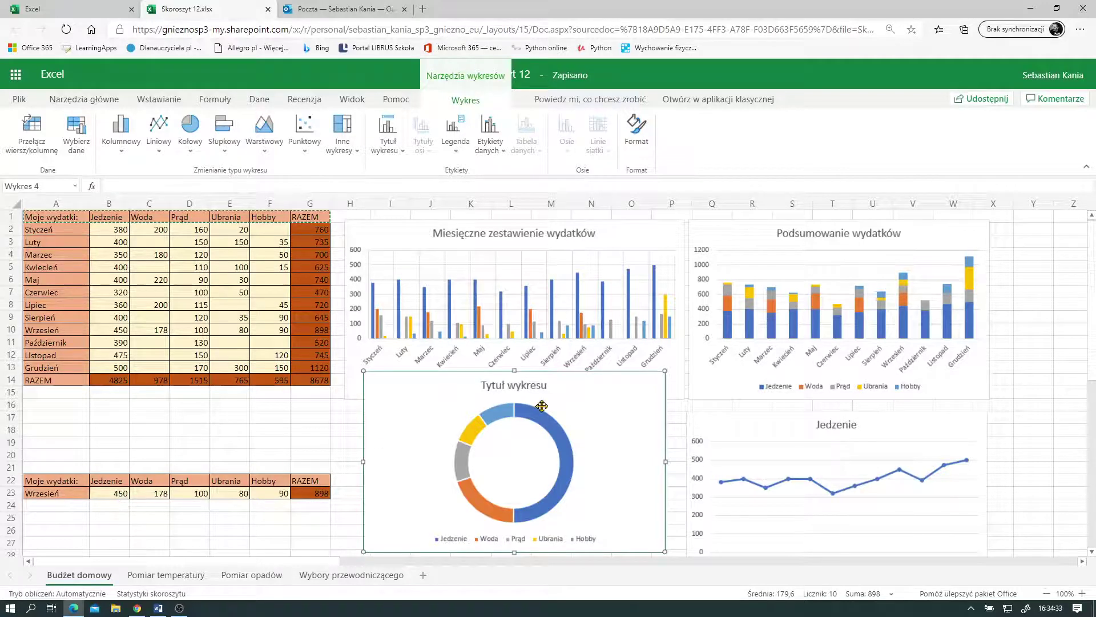
# Set the doughnut chart's title to 'Wydatki na jedzenie' and nudge the chart slightly lower
pyautogui.click(396, 134)
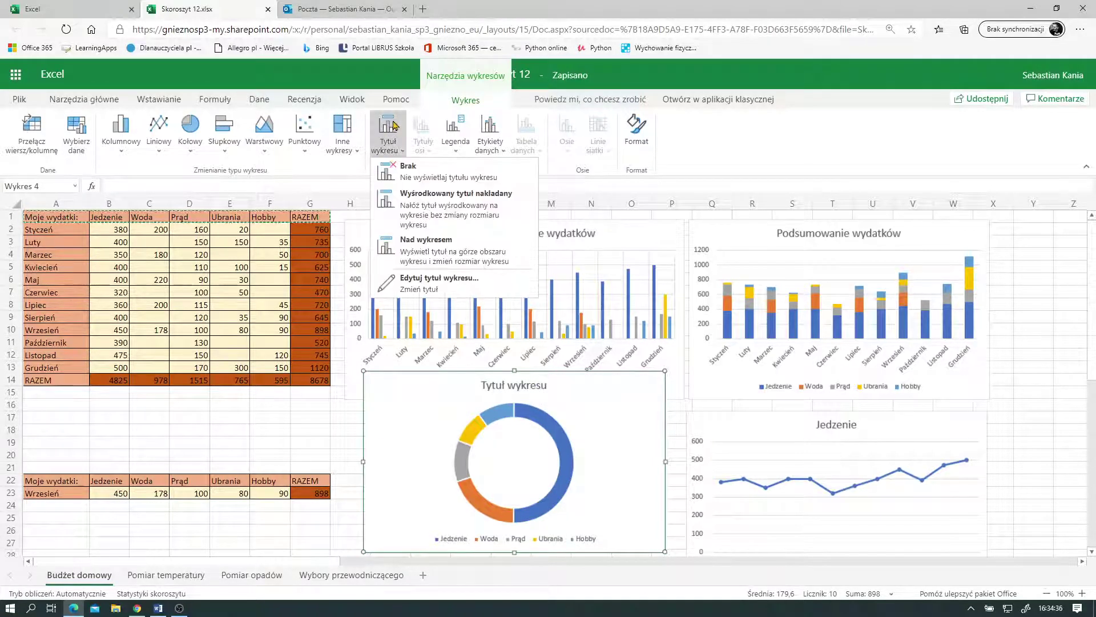
pyautogui.click(489, 285)
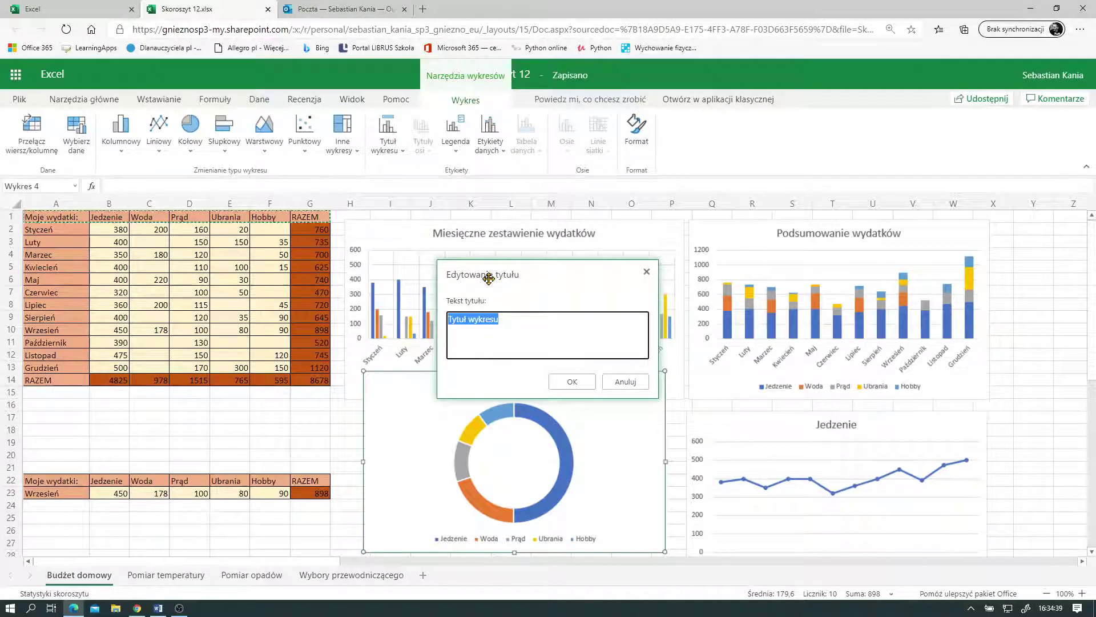
pyautogui.write('Wydatki na')
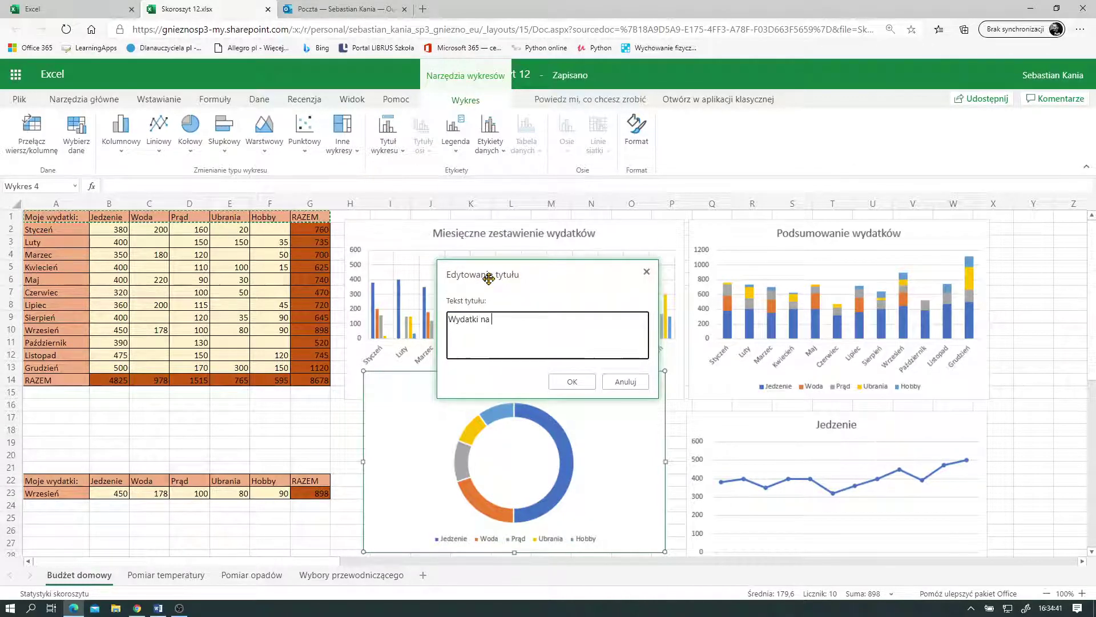
pyautogui.write(' jedzenie')
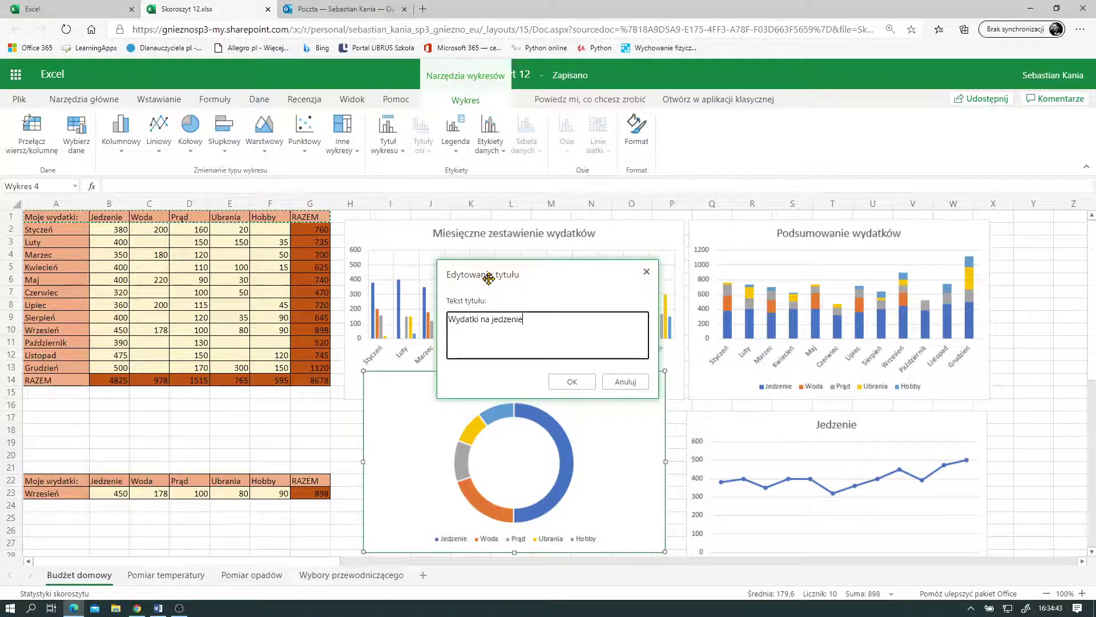
pyautogui.click(571, 381)
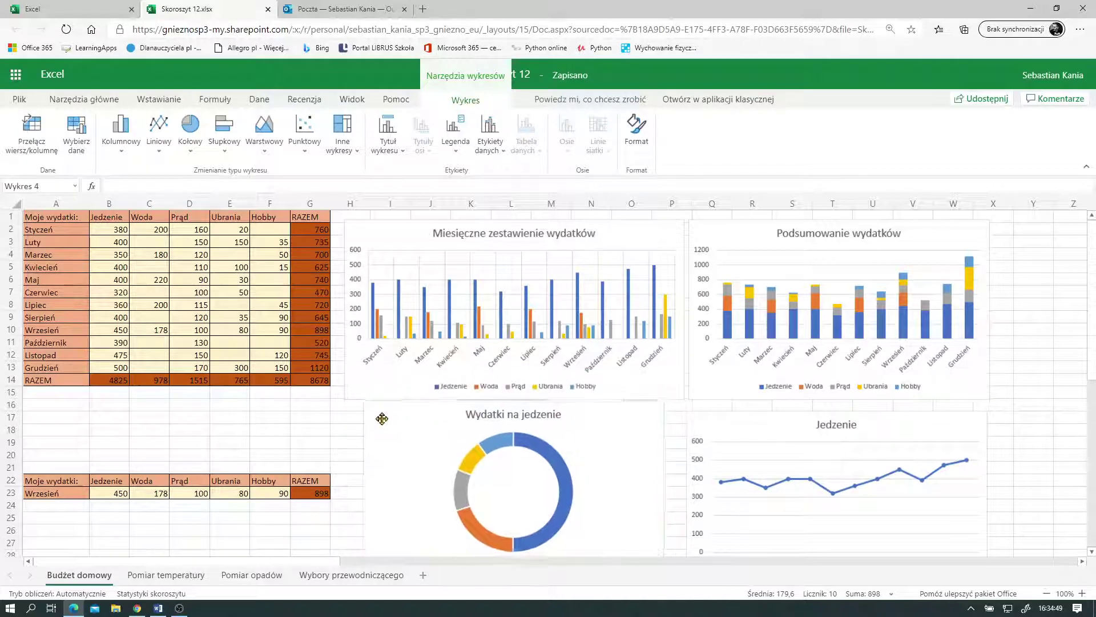
pyautogui.moveTo(384, 388)
pyautogui.mouseDown()
pyautogui.moveTo(383, 416)
pyautogui.moveTo(405, 381)
pyautogui.mouseUp()
pyautogui.scroll(-2, 394, 400)
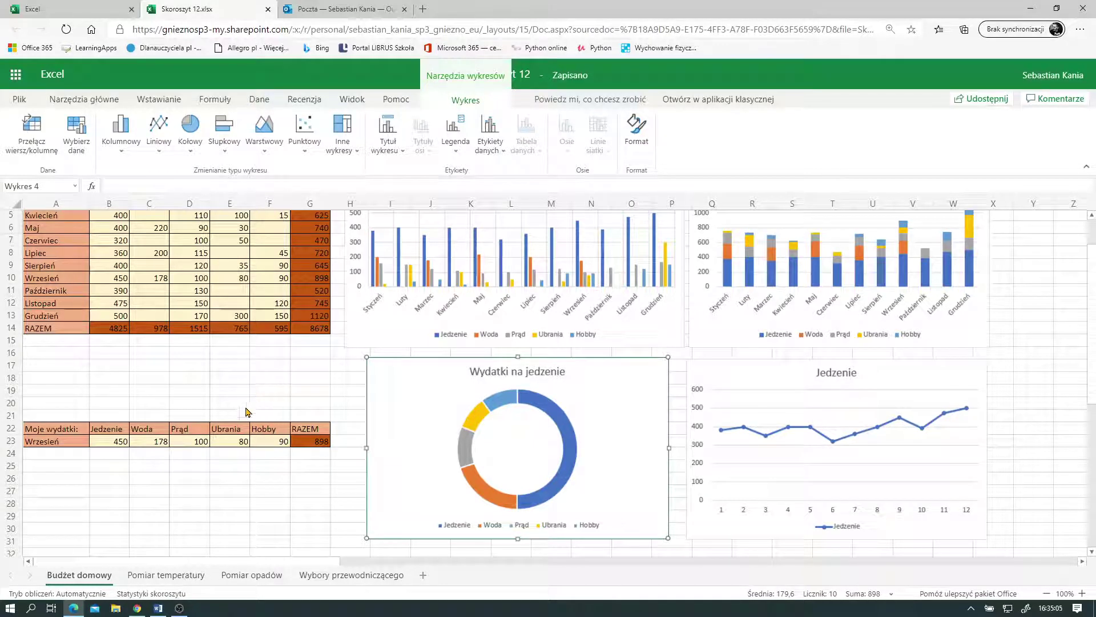
pyautogui.scroll(2, 247, 411)
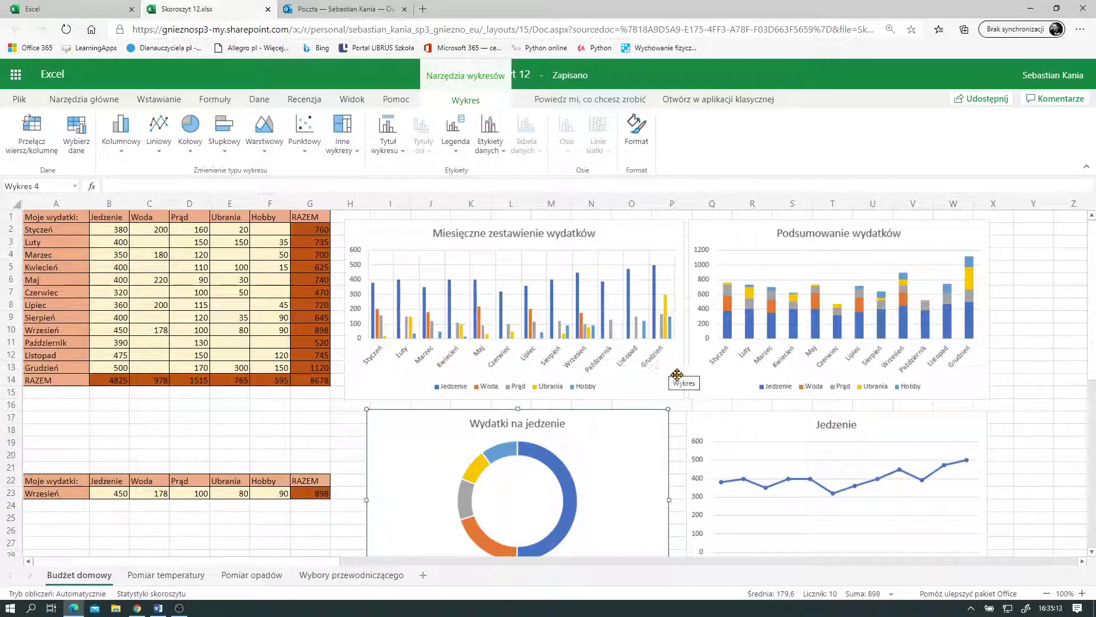
# On the Pomiar temperatury sheet, move the godz. 13.30 chart below the first line chart
pyautogui.click(181, 574)
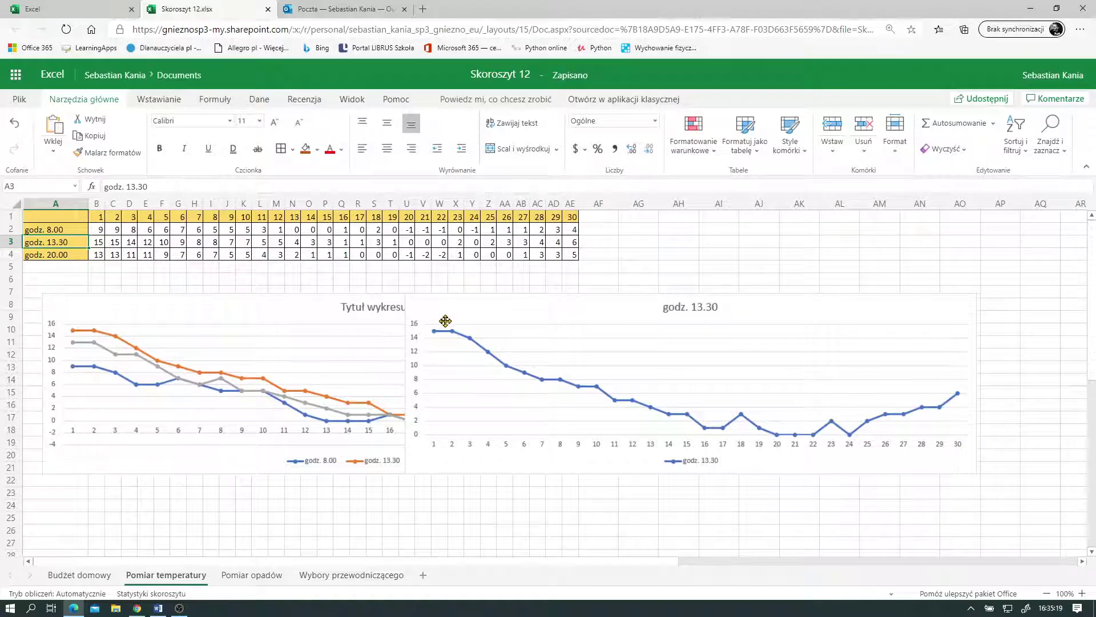
pyautogui.moveTo(450, 317)
pyautogui.mouseDown()
pyautogui.moveTo(551, 327)
pyautogui.moveTo(498, 457)
pyautogui.moveTo(445, 381)
pyautogui.moveTo(165, 397)
pyautogui.mouseUp()
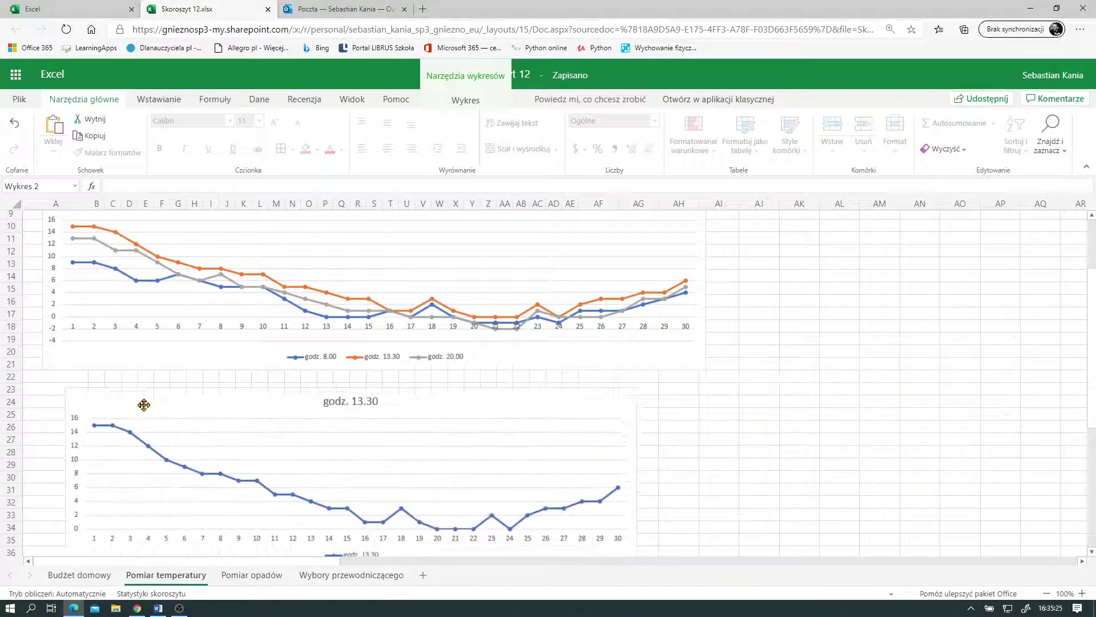
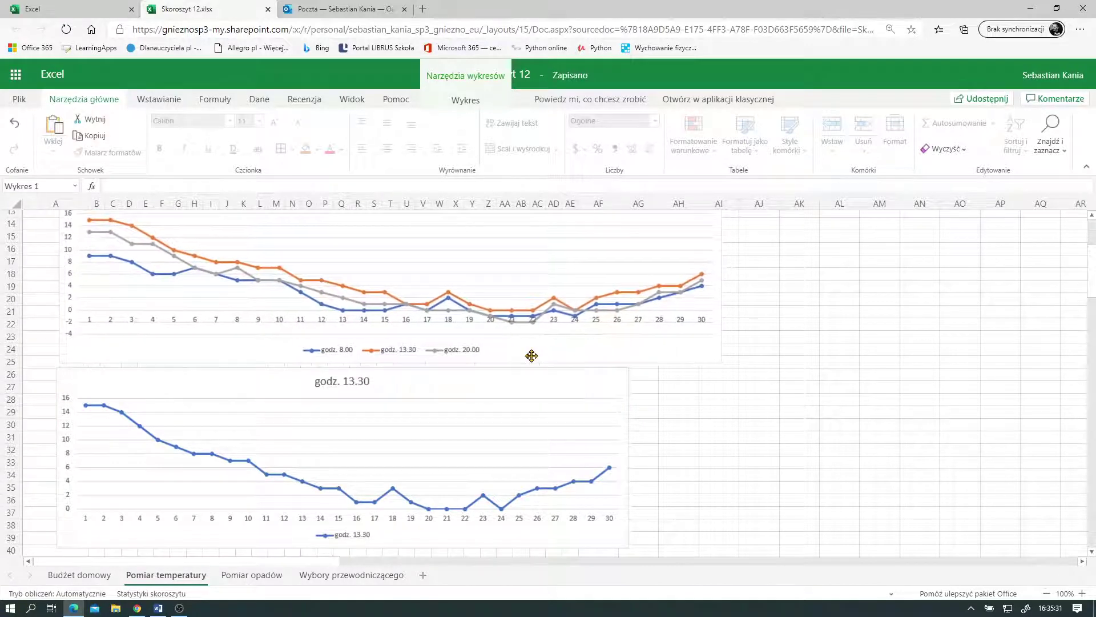
# Stretch the godz. 13.30 chart and the three-series temperature chart rightward to column AP
pyautogui.click(629, 386)
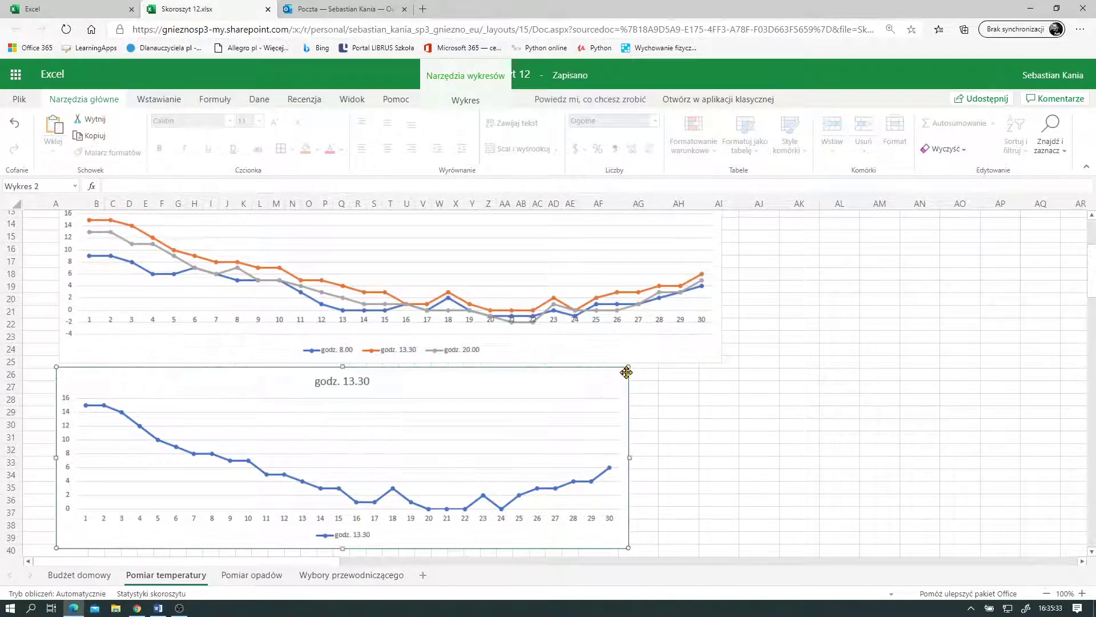
pyautogui.moveTo(628, 368); pyautogui.dragTo(1023, 369)
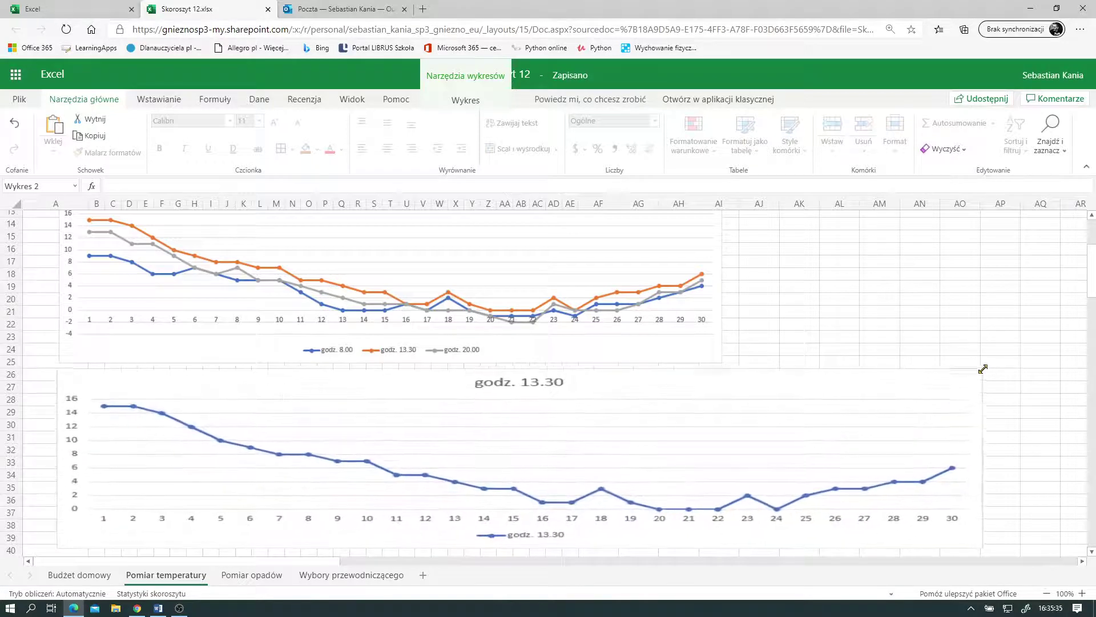
pyautogui.click(721, 272)
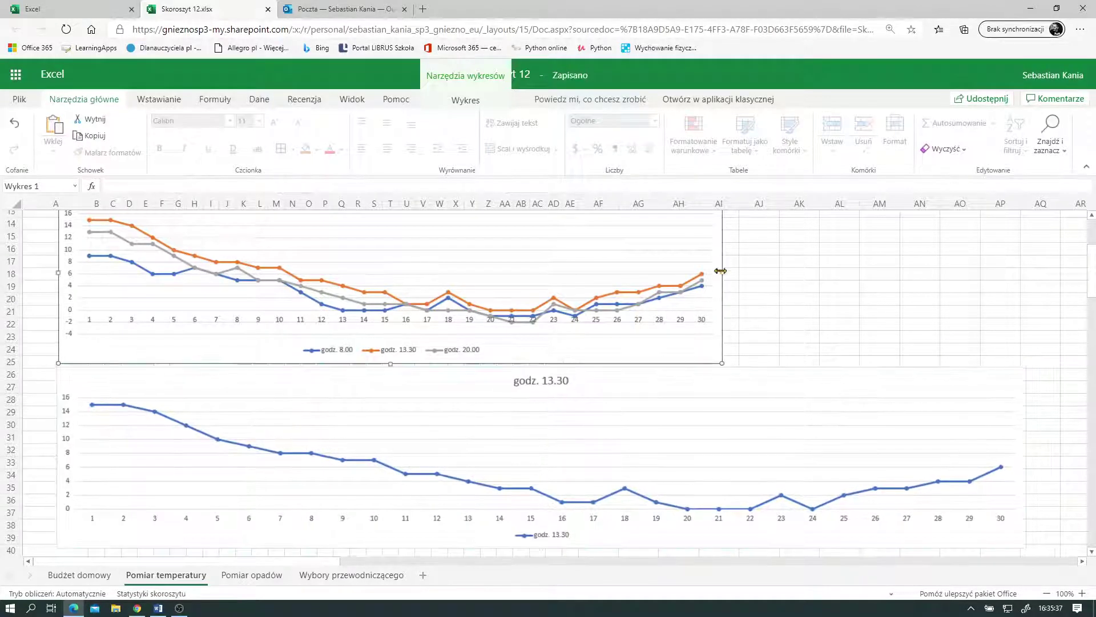
pyautogui.scroll(2, 703, 238)
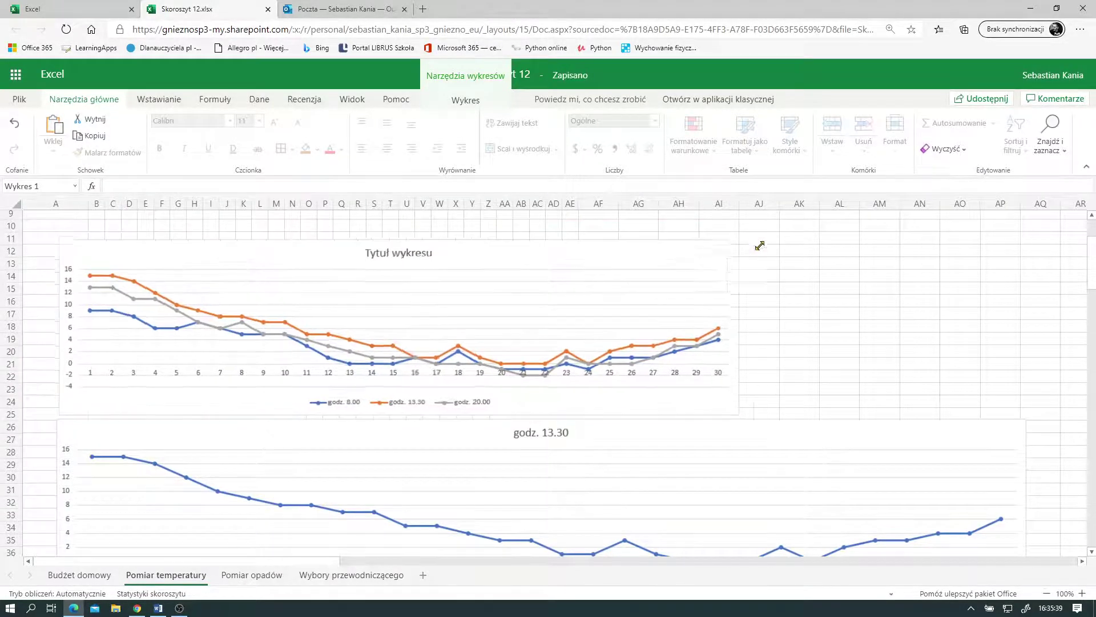
pyautogui.moveTo(722, 261)
pyautogui.mouseDown()
pyautogui.moveTo(997, 263)
pyautogui.moveTo(1023, 252)
pyautogui.mouseUp()
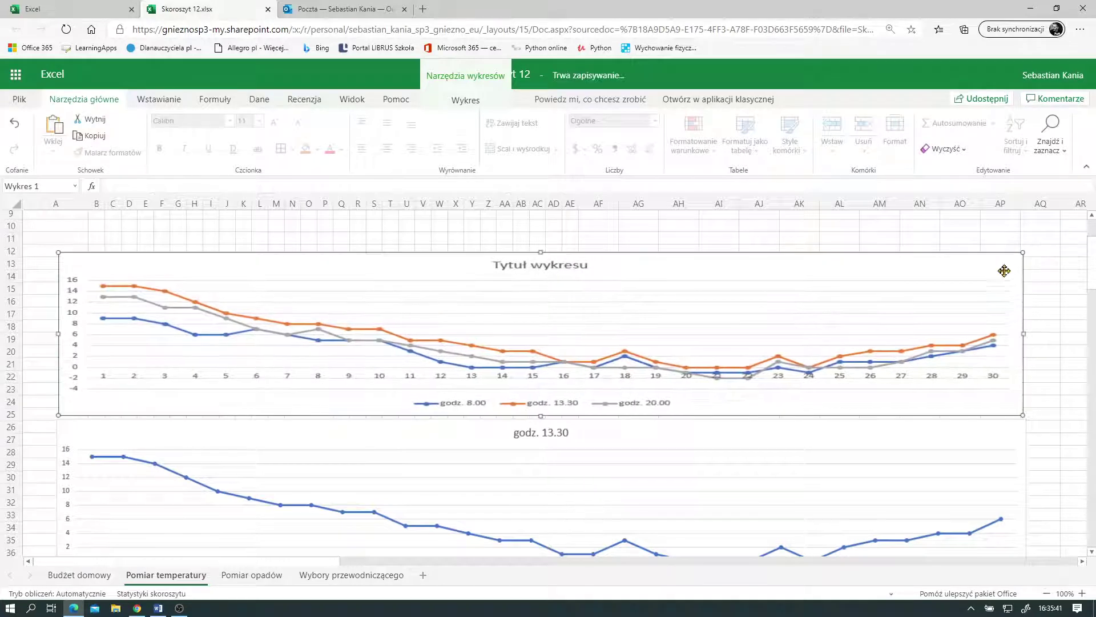
pyautogui.scroll(-2, 1093, 282)
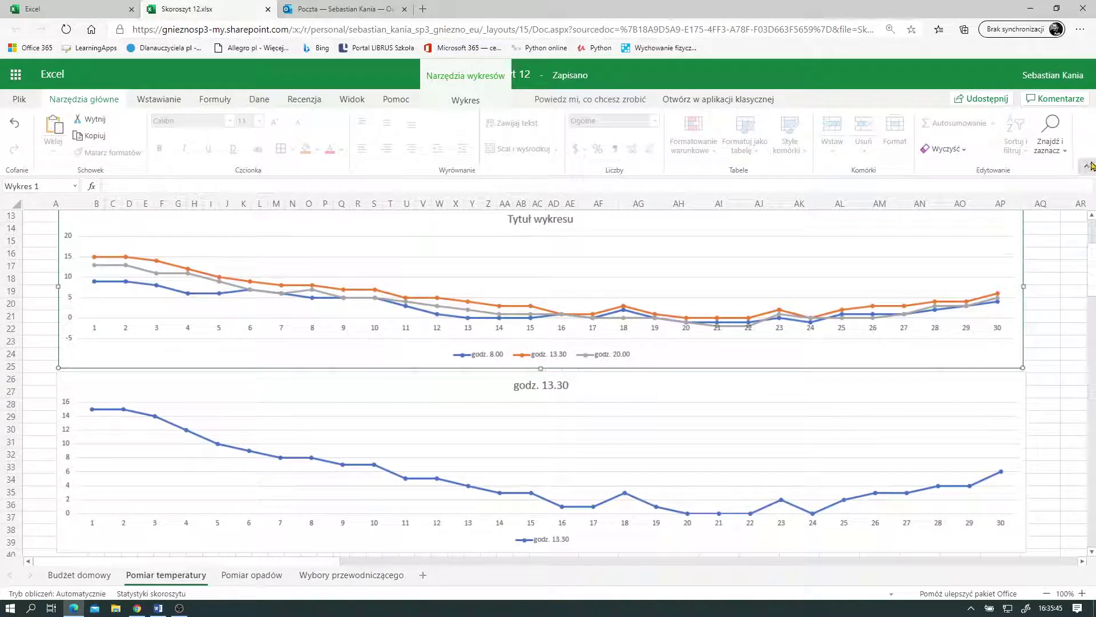
pyautogui.click(1087, 167)
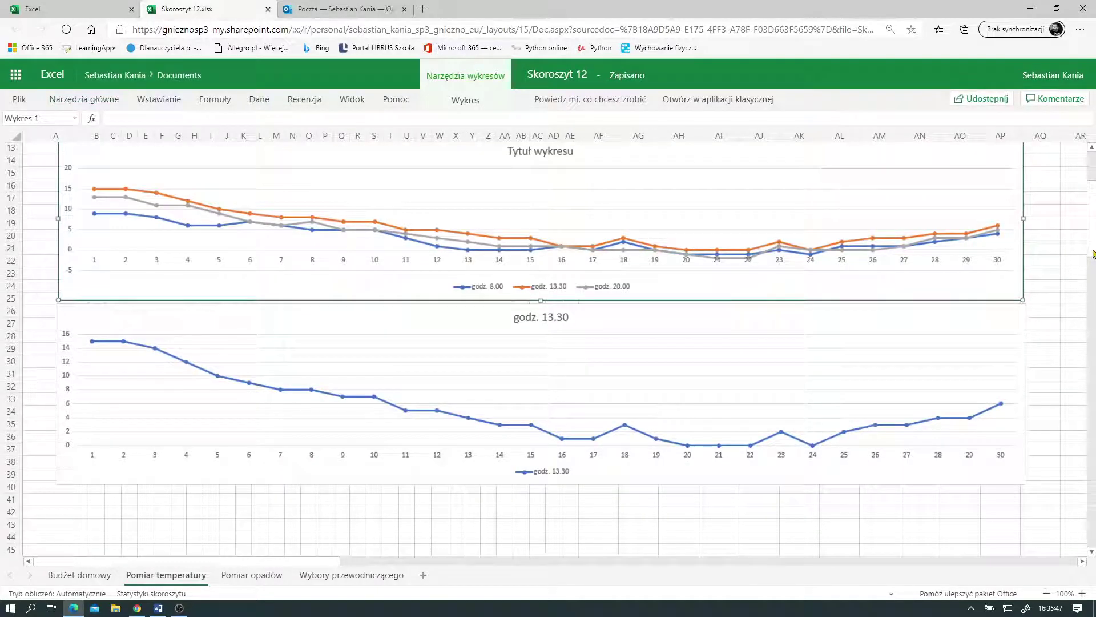
pyautogui.scroll(2, 1093, 242)
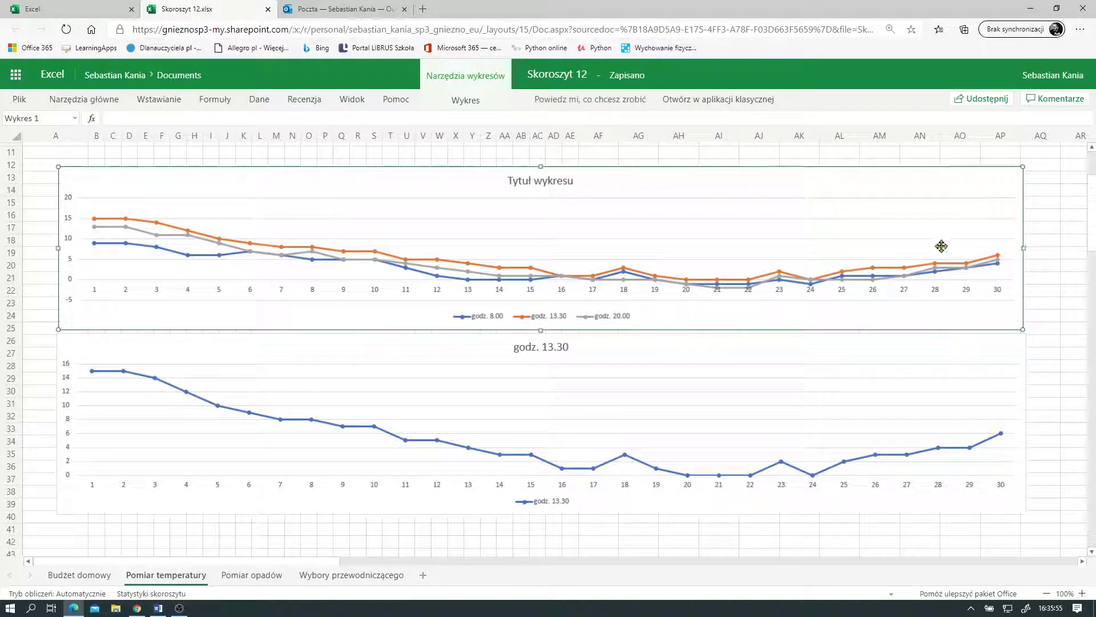
# Give the three-series chart the title 'Pomiary temperatury o określonych godzinach'
pyautogui.click(466, 100)
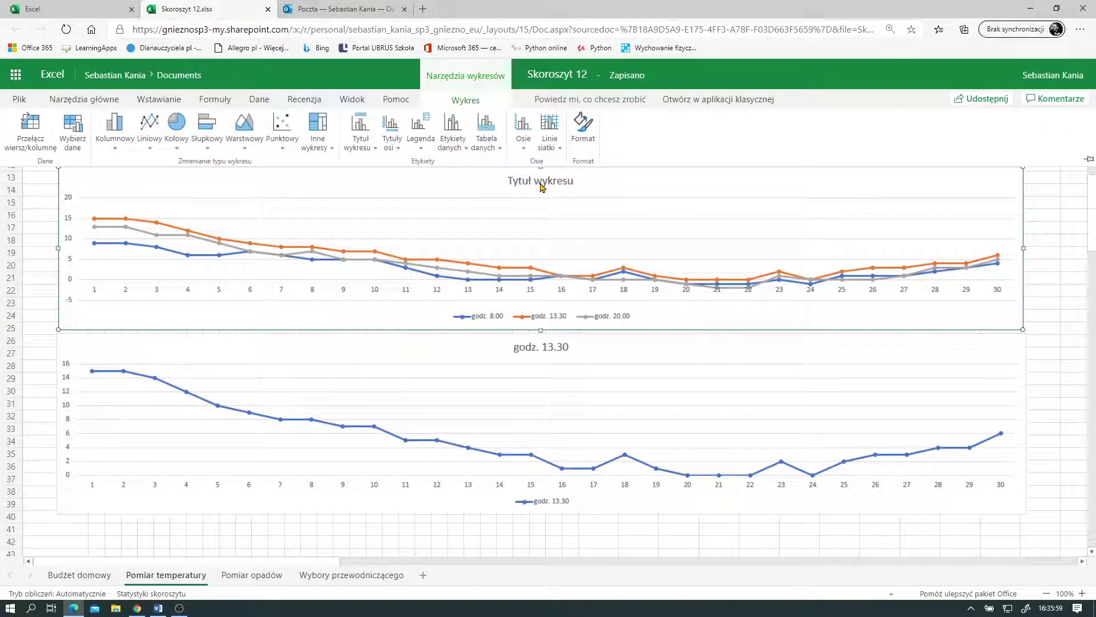
pyautogui.click(365, 146)
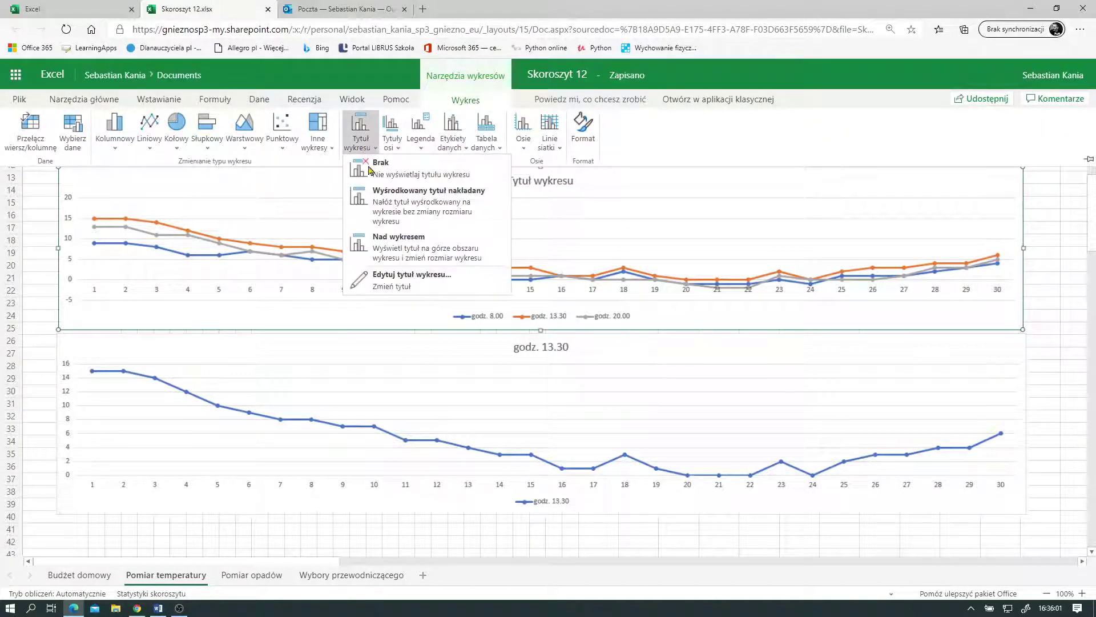
pyautogui.click(381, 277)
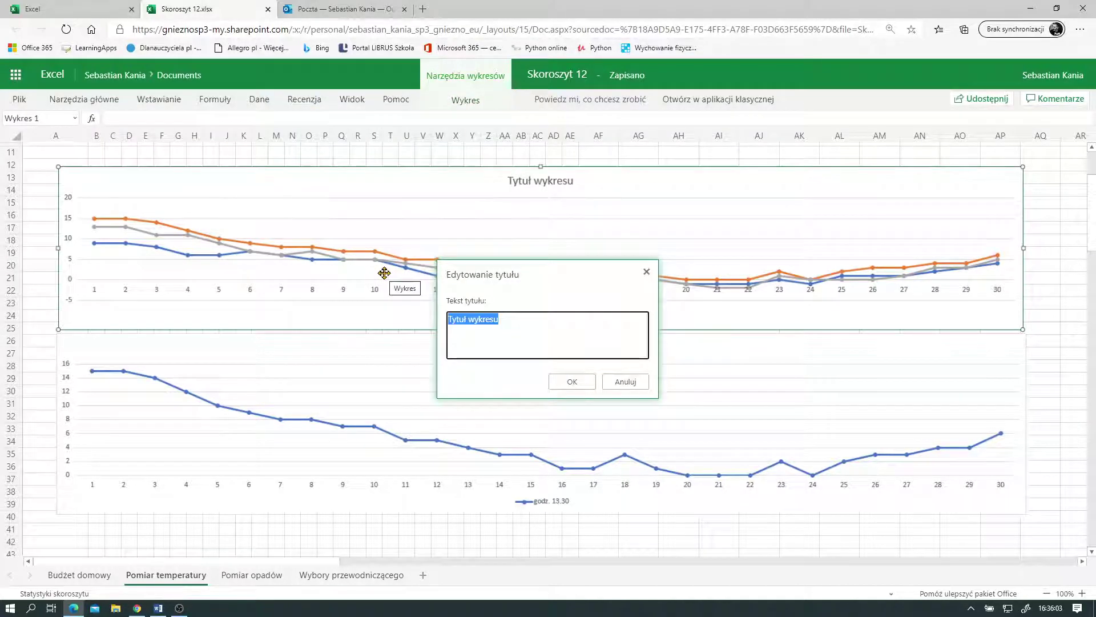
pyautogui.write('Pomia')
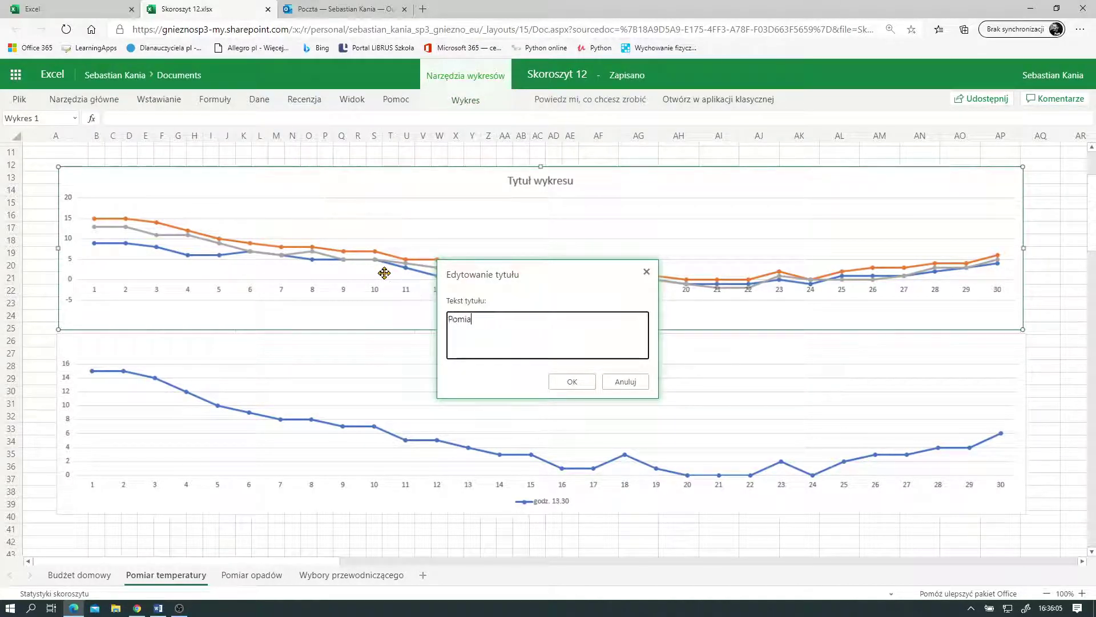
pyautogui.write('ry tempe')
pyautogui.write('ratury o określonych')
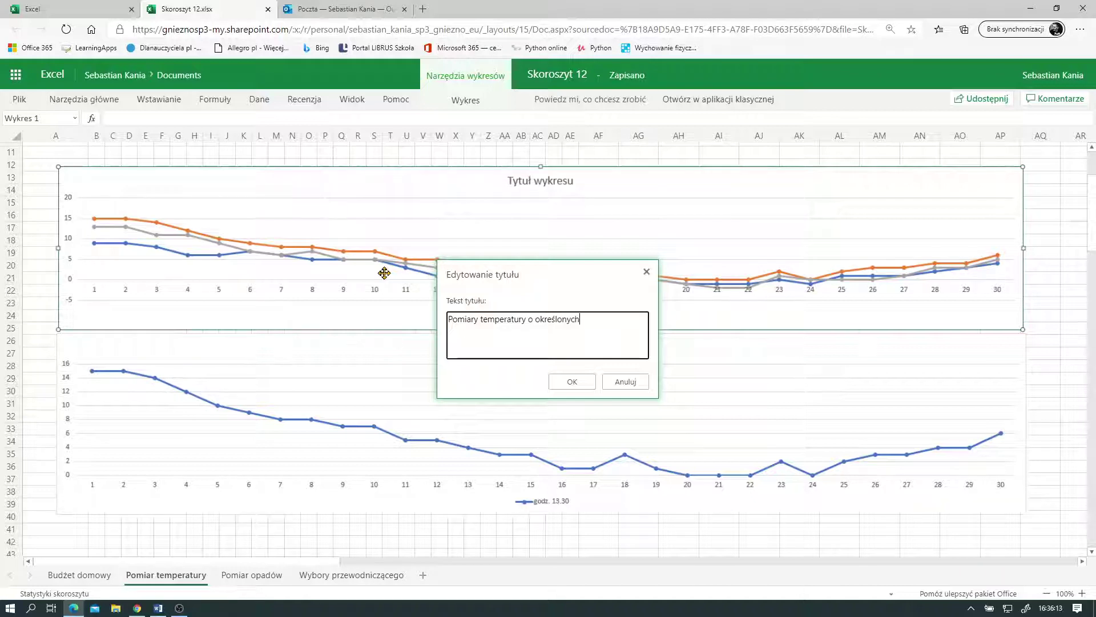
pyautogui.write('godzin')
pyautogui.write('ach')
pyautogui.click(568, 382)
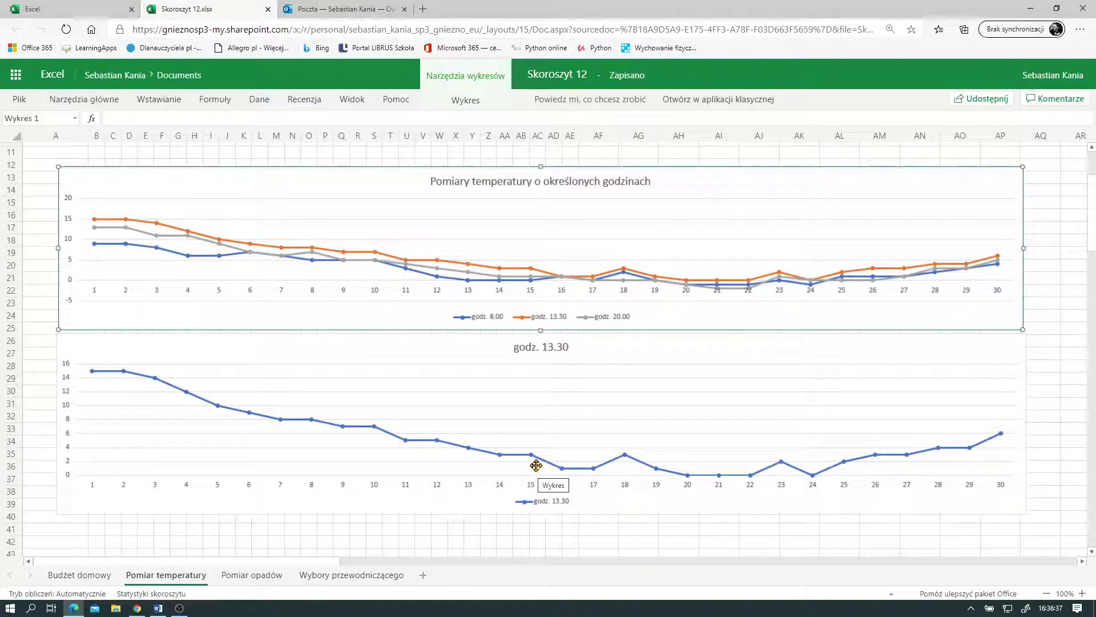
# Review the temperature table, then switch to the Pomiar opadów sheet
pyautogui.scroll(2, 533, 469)
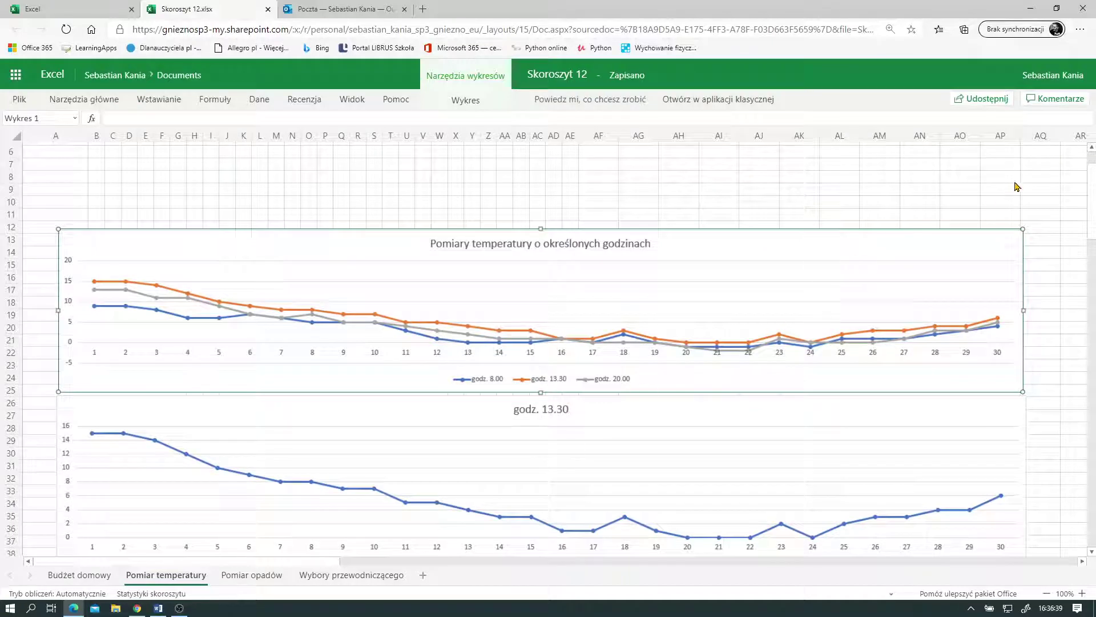
pyautogui.click(474, 105)
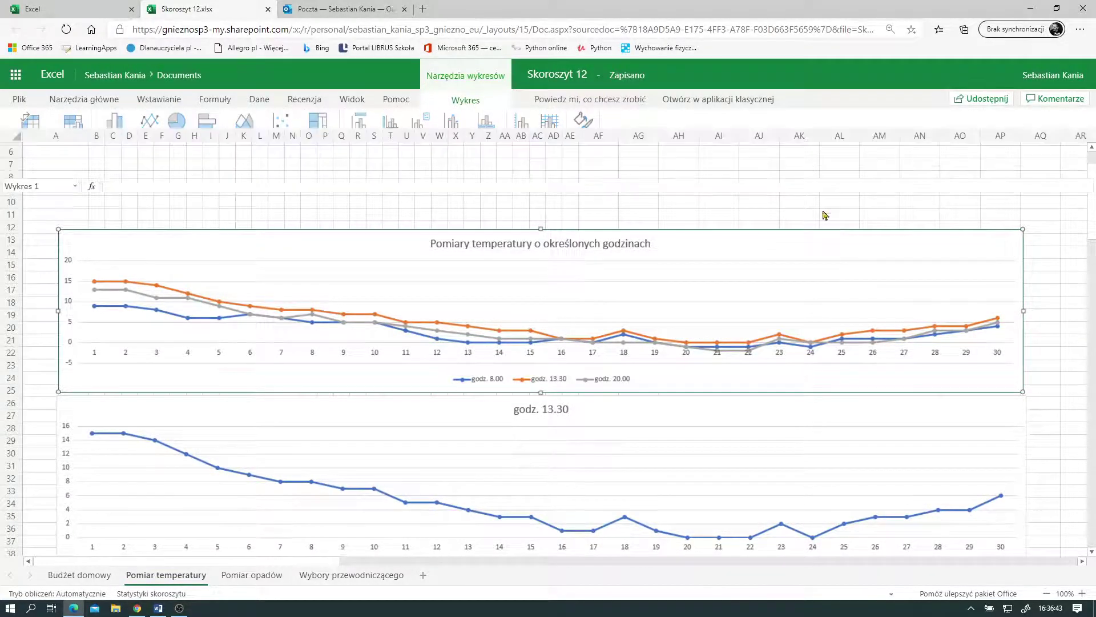
pyautogui.scroll(2, 412, 366)
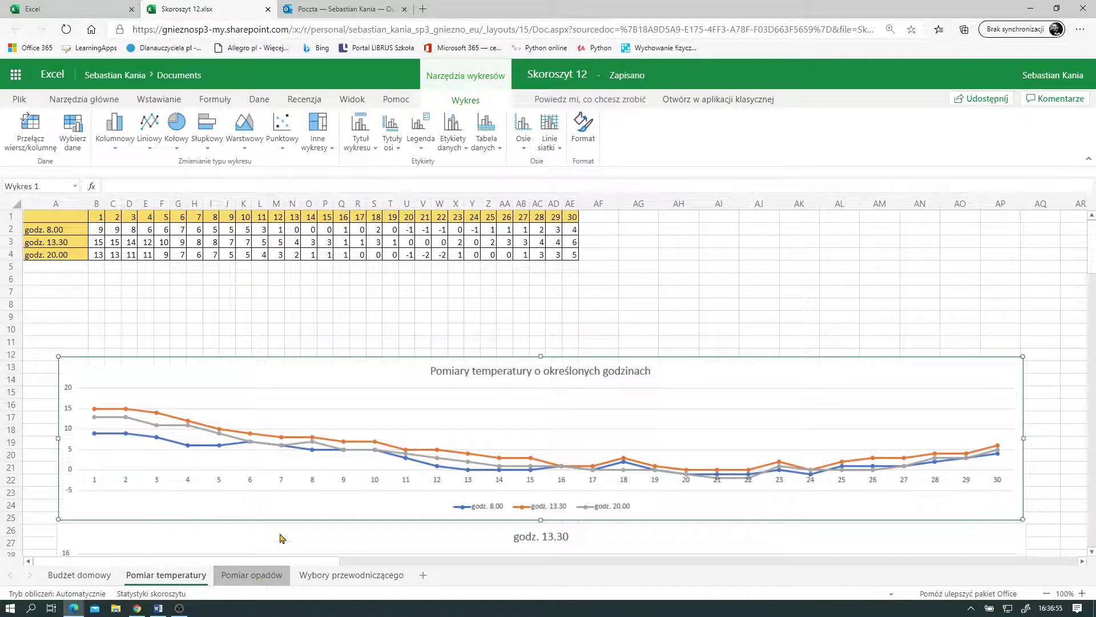
pyautogui.click(251, 575)
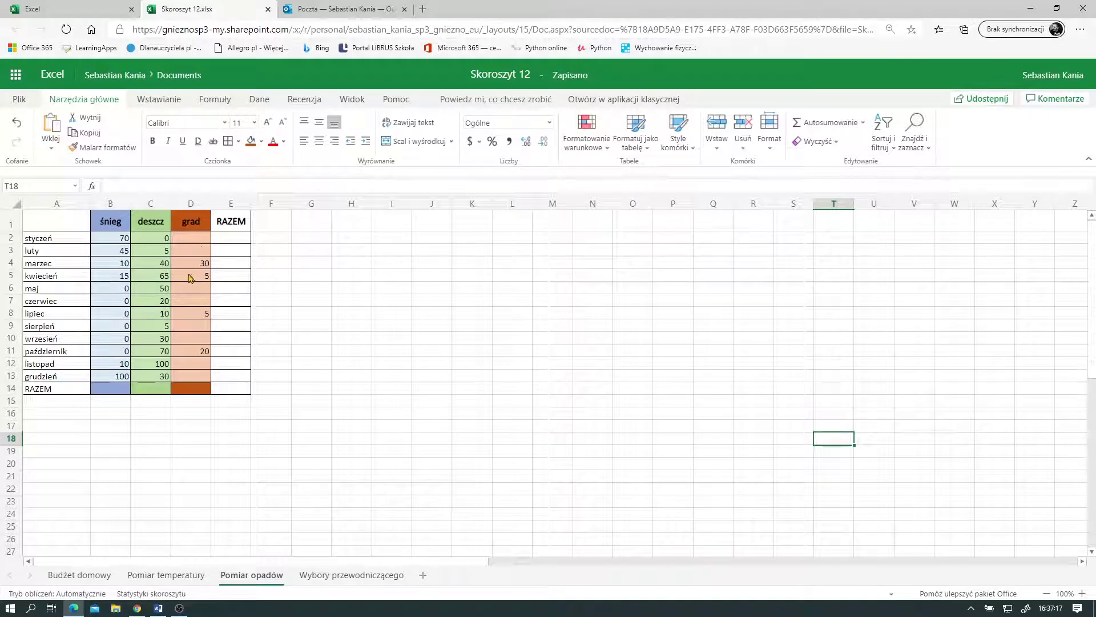
# Enter =SUMA(B2:B13) in B14 for the śnieg total of 250
pyautogui.click(129, 390)
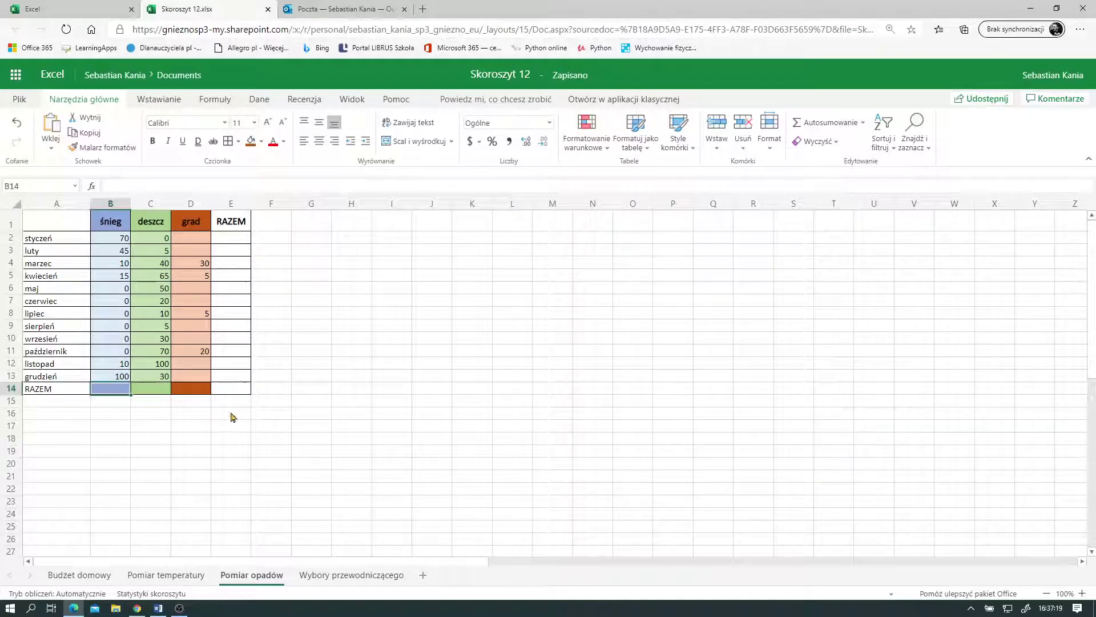
pyautogui.write('=su')
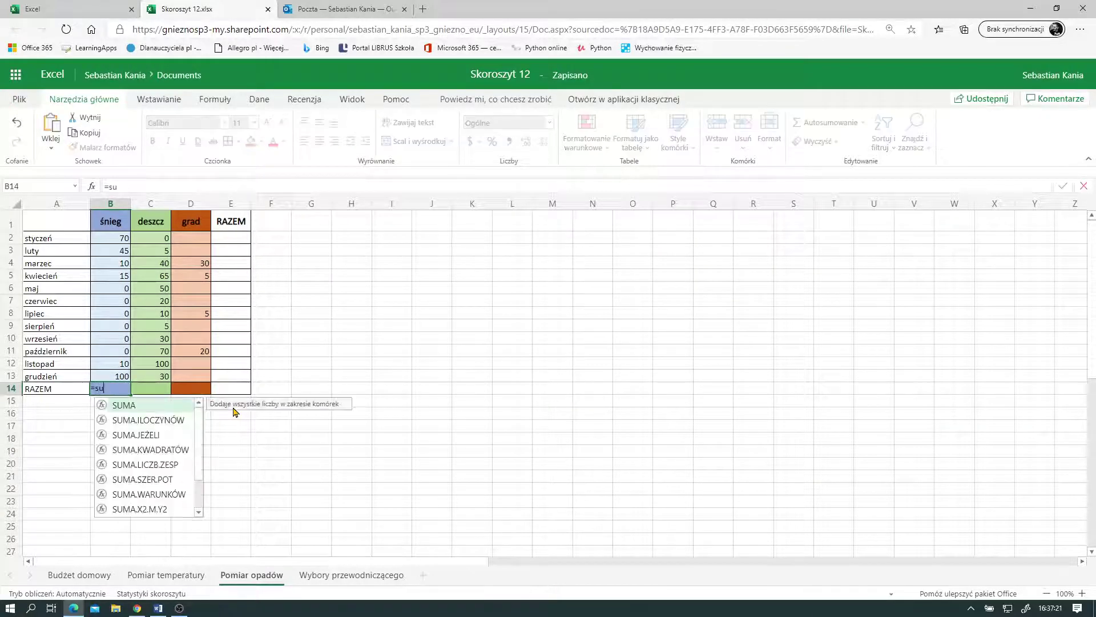
pyautogui.write('ma(')
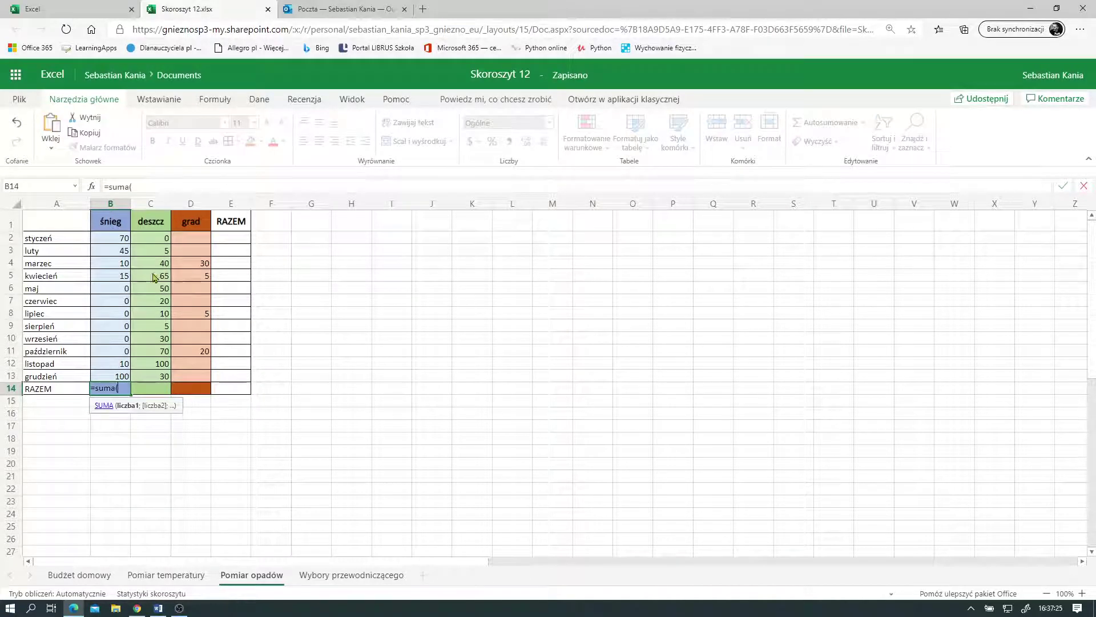
pyautogui.moveTo(124, 244); pyautogui.dragTo(117, 378)
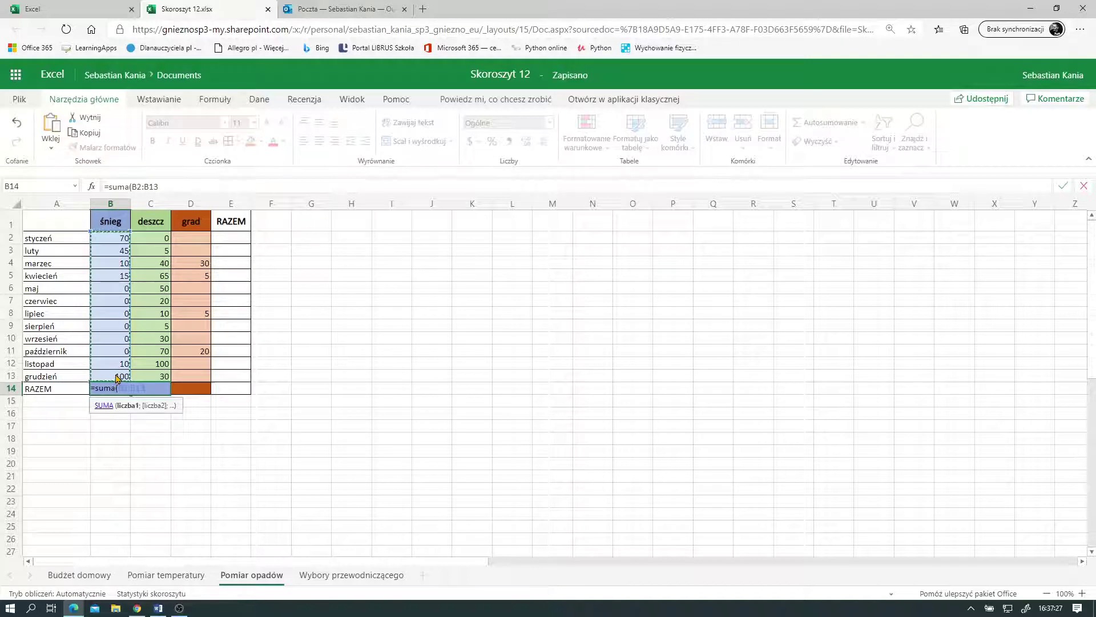
pyautogui.write(')')
pyautogui.press('Tab')
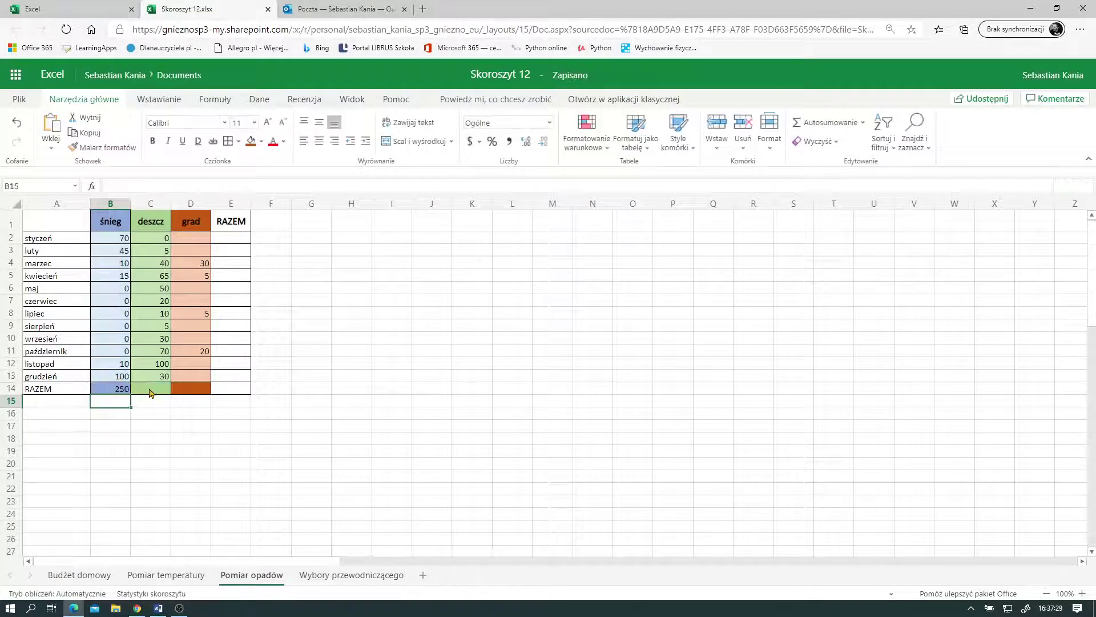
# Enter =SUMA(C2:C13) in C14 for the deszcz total of 425
pyautogui.write('=')
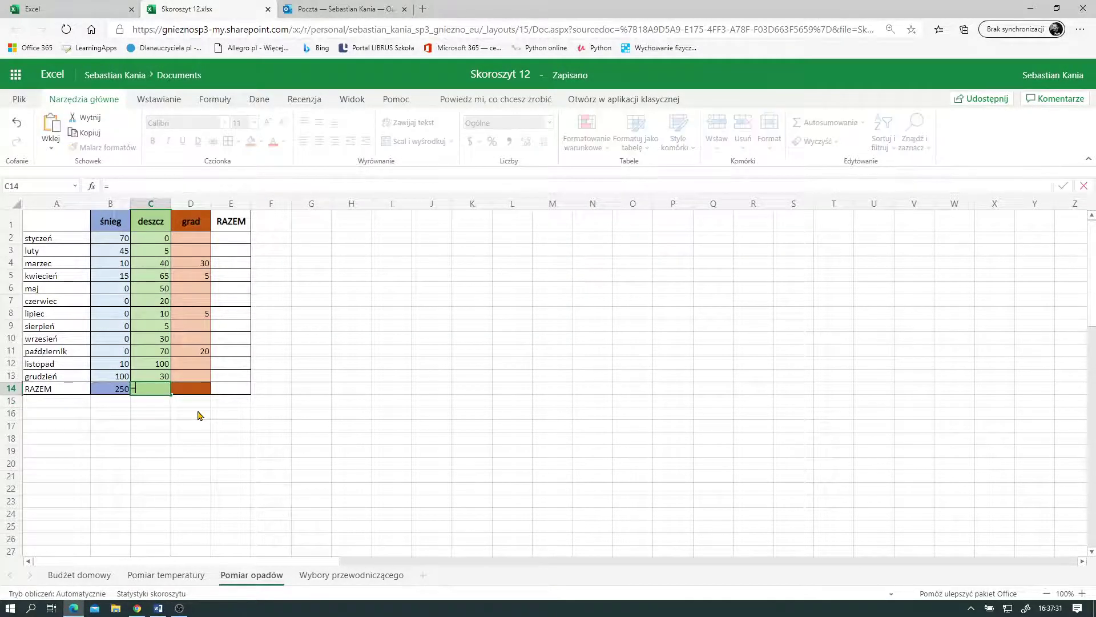
pyautogui.write('suma(')
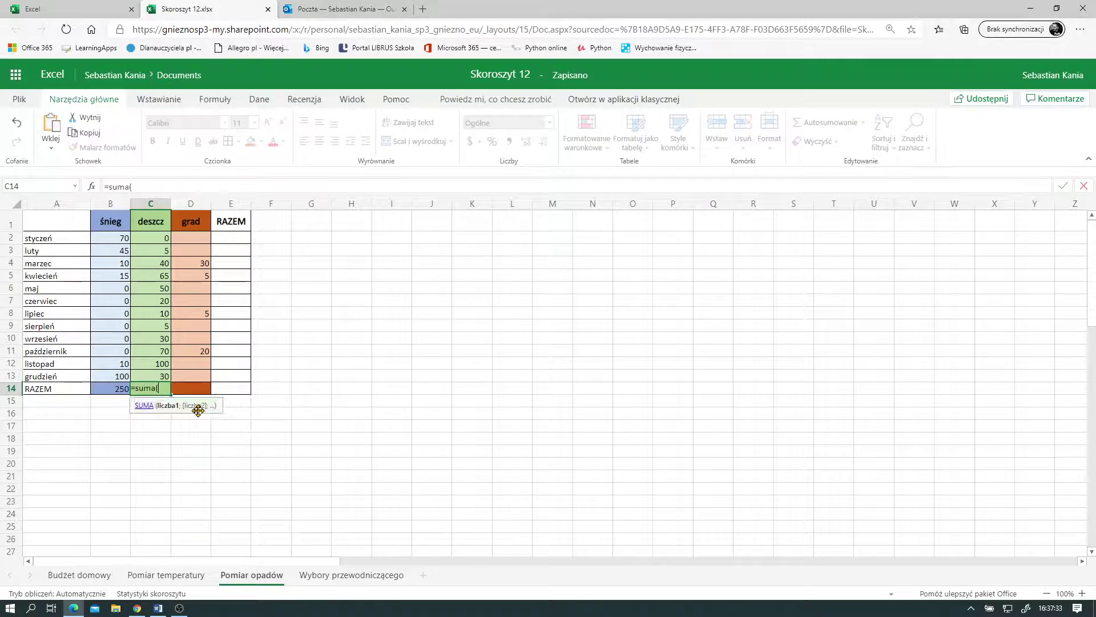
pyautogui.moveTo(149, 238); pyautogui.dragTo(152, 368)
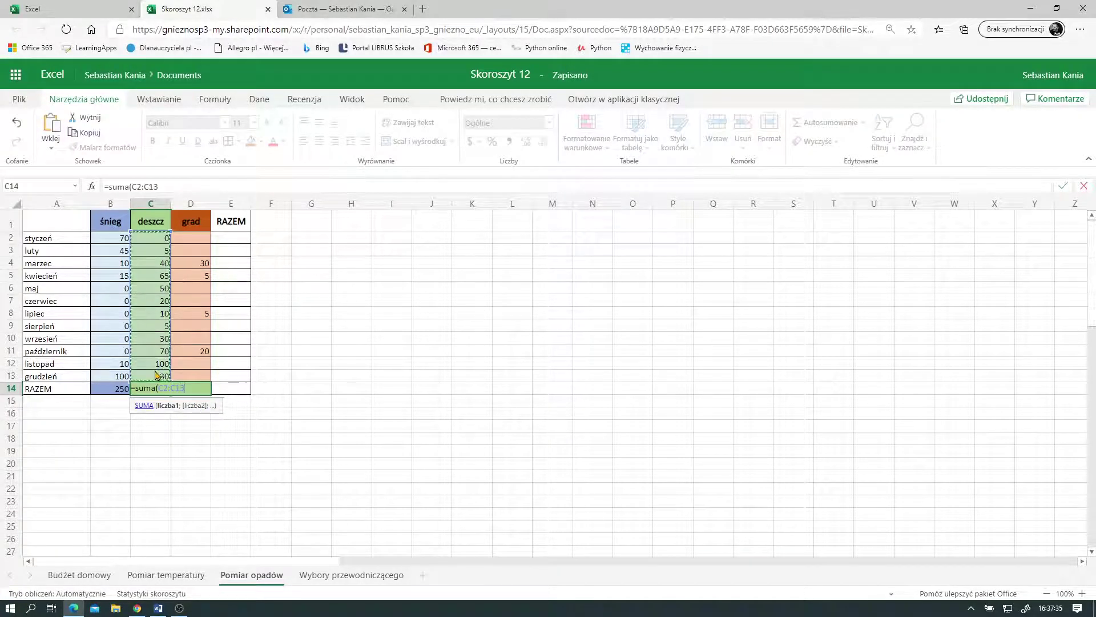
pyautogui.write(')')
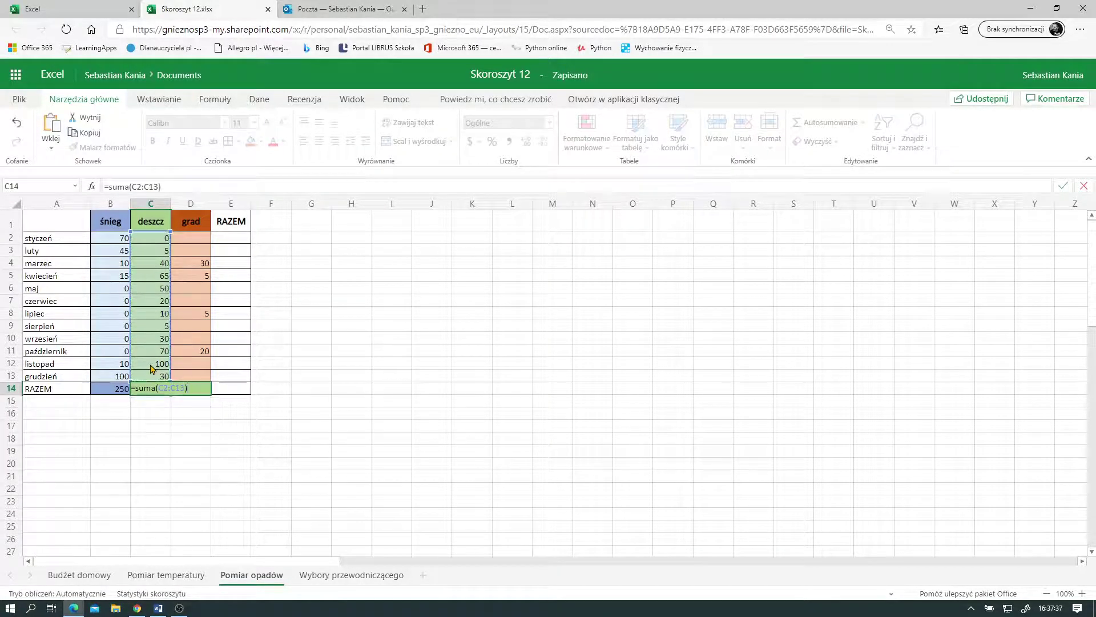
pyautogui.press('Return')
# Enter =SUMA(D2:D13) in D14 for the grad total of 60
pyautogui.click(182, 392)
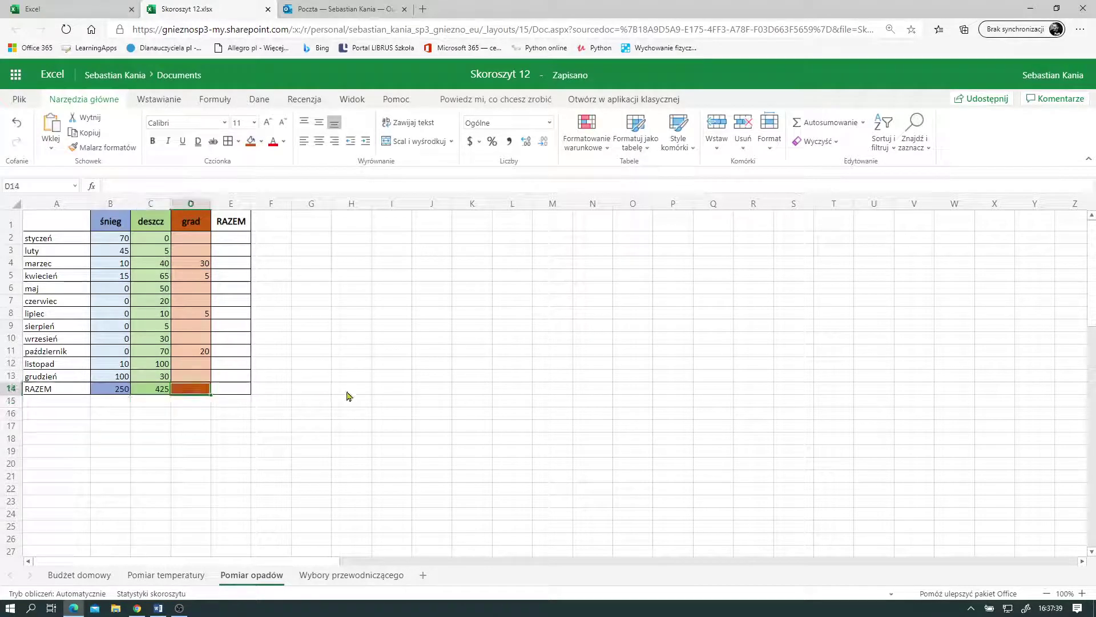
pyautogui.write('=suam')
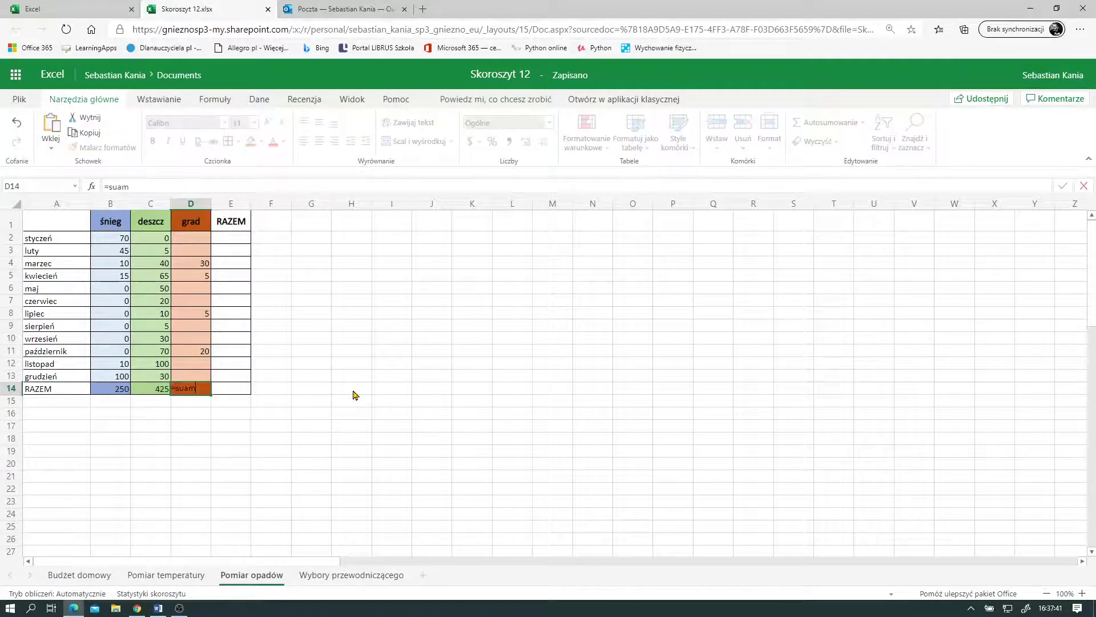
pyautogui.press('BackSpace')
pyautogui.press('BackSpace')
pyautogui.press('BackSpace')
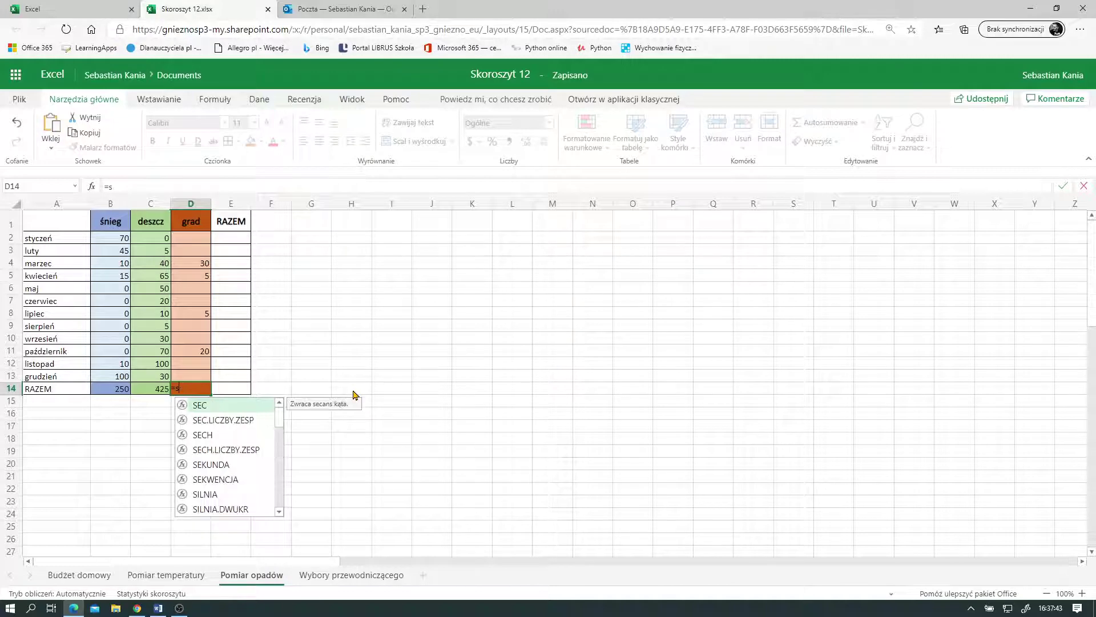
pyautogui.write('uma(')
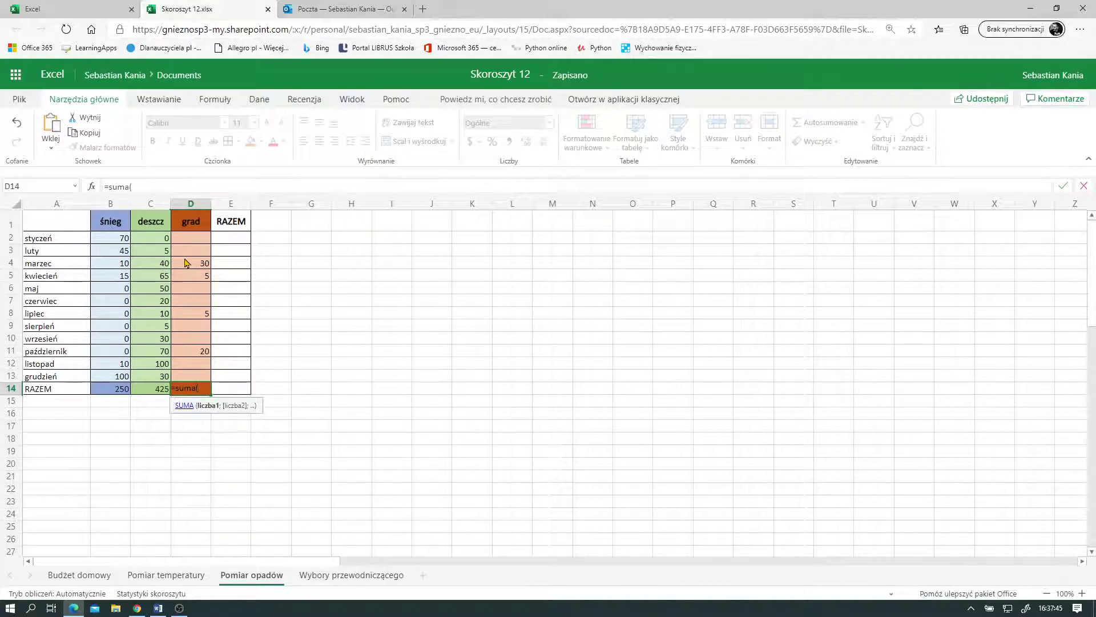
pyautogui.moveTo(197, 237); pyautogui.dragTo(197, 381)
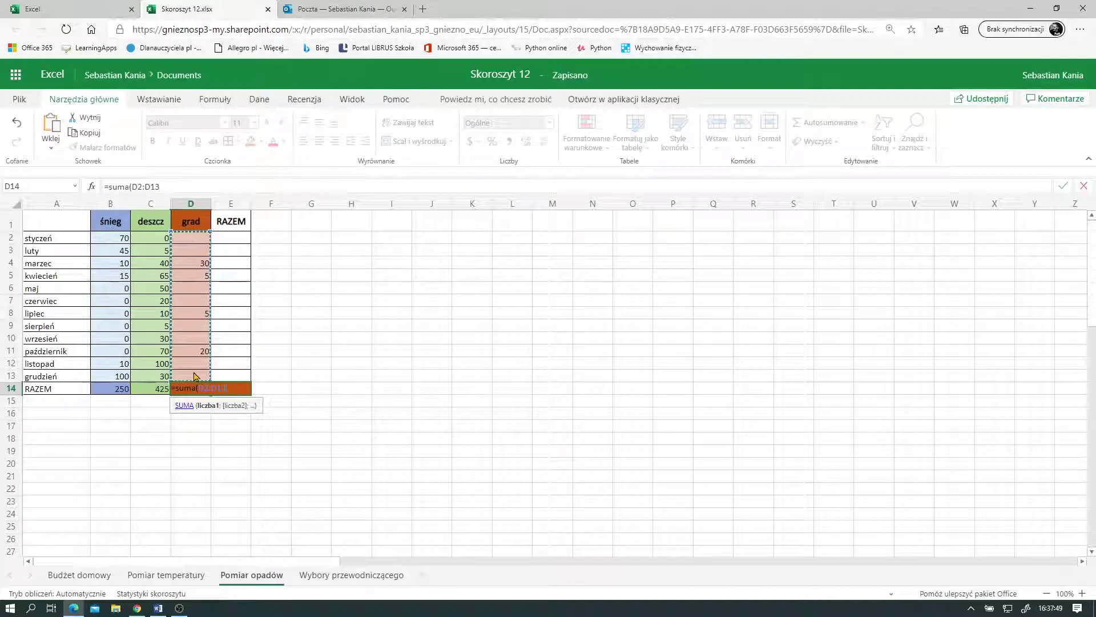
pyautogui.write(')')
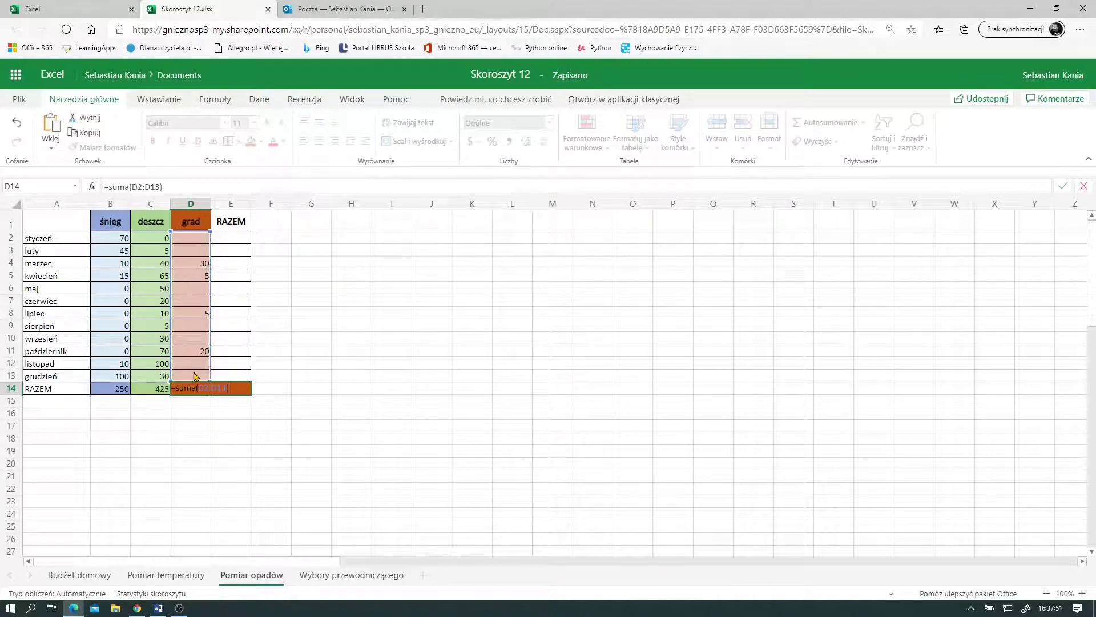
pyautogui.press('Return')
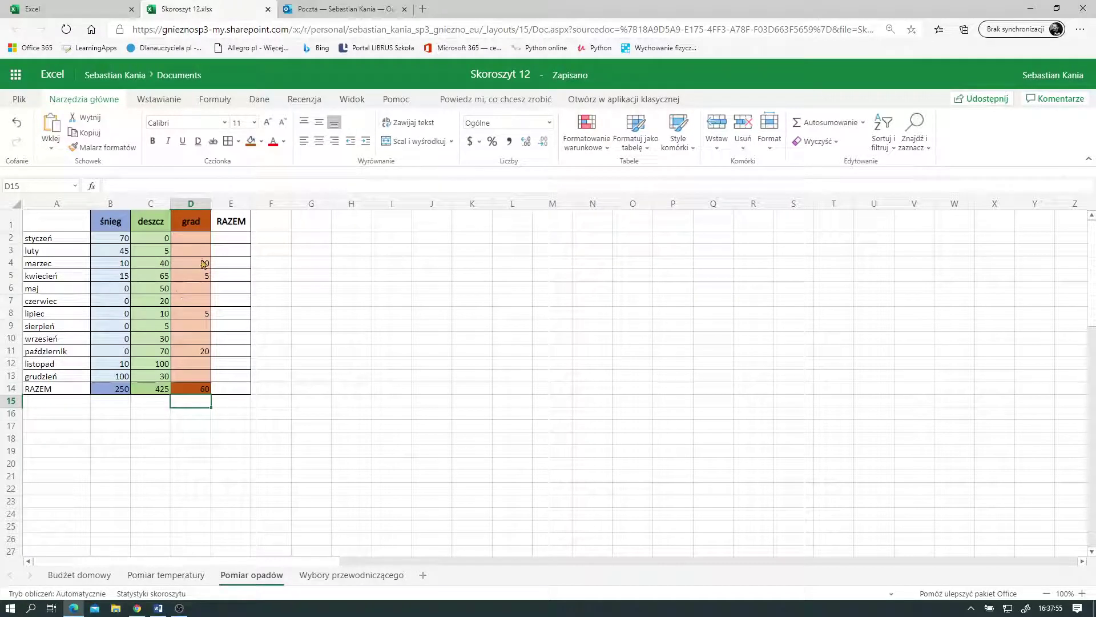
pyautogui.click(208, 241)
pyautogui.keyDown('ctrl'); pyautogui.scroll(3, 160, 345); pyautogui.keyUp('ctrl')
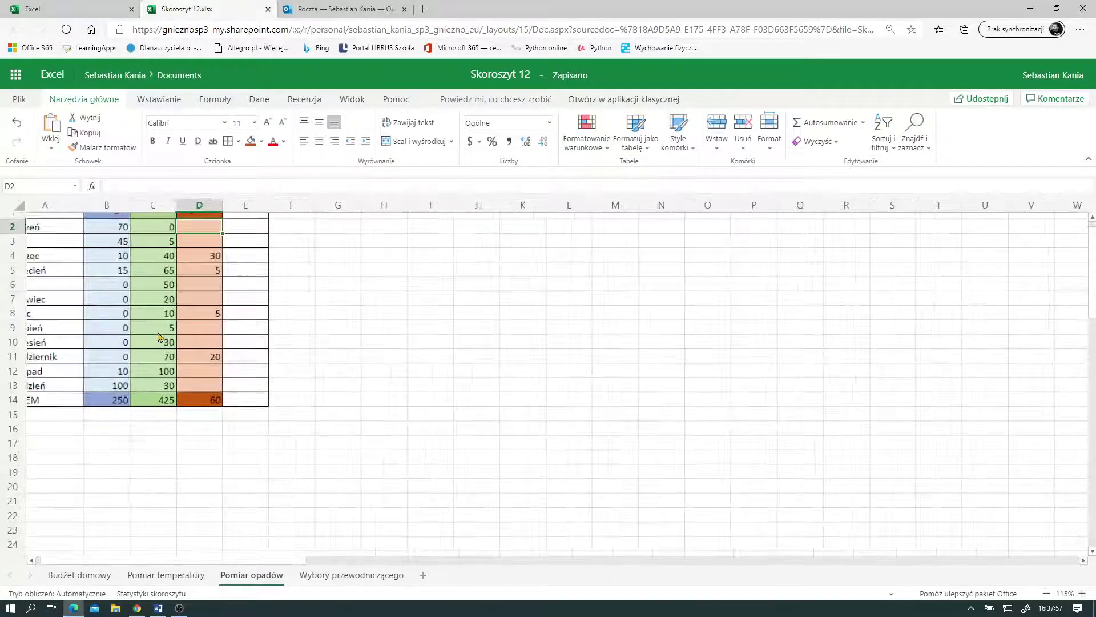
pyautogui.keyDown('ctrl'); pyautogui.scroll(2, 155, 348); pyautogui.keyUp('ctrl')
pyautogui.scroll(1, 154, 348)
pyautogui.scroll(1, 147, 379)
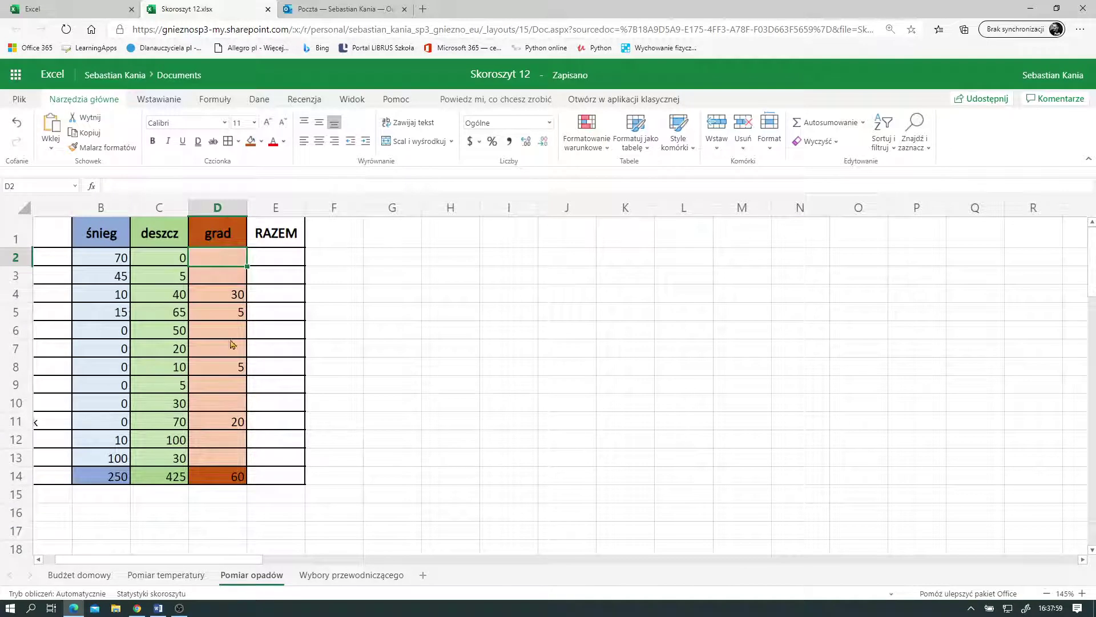
pyautogui.keyDown('ctrl'); pyautogui.scroll(1, 233, 344); pyautogui.keyUp('ctrl')
pyautogui.click(223, 473)
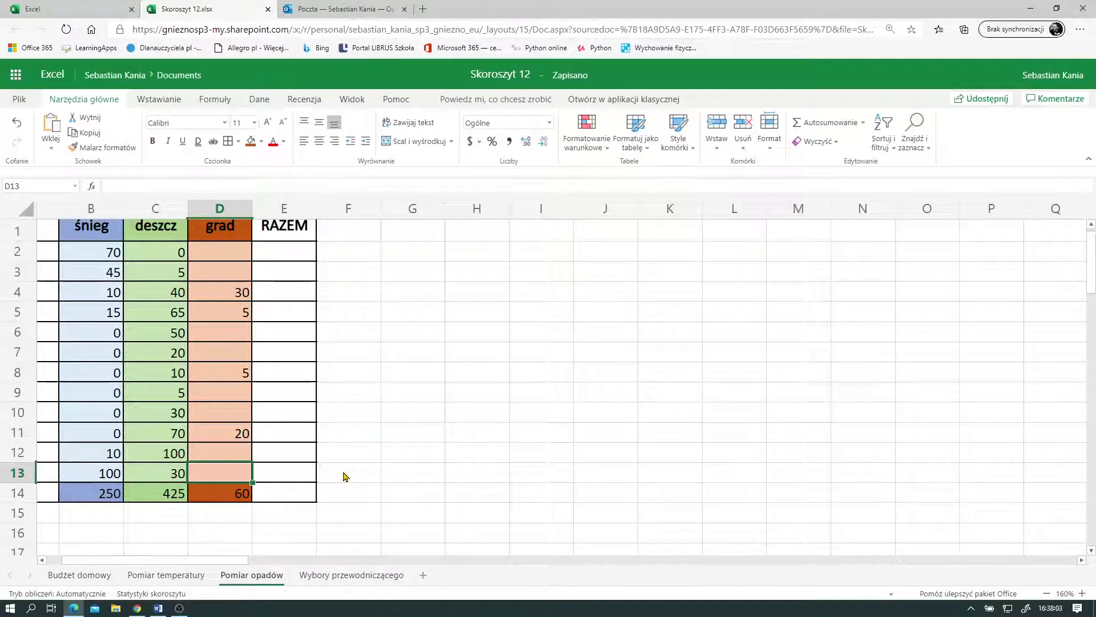
pyautogui.write('40')
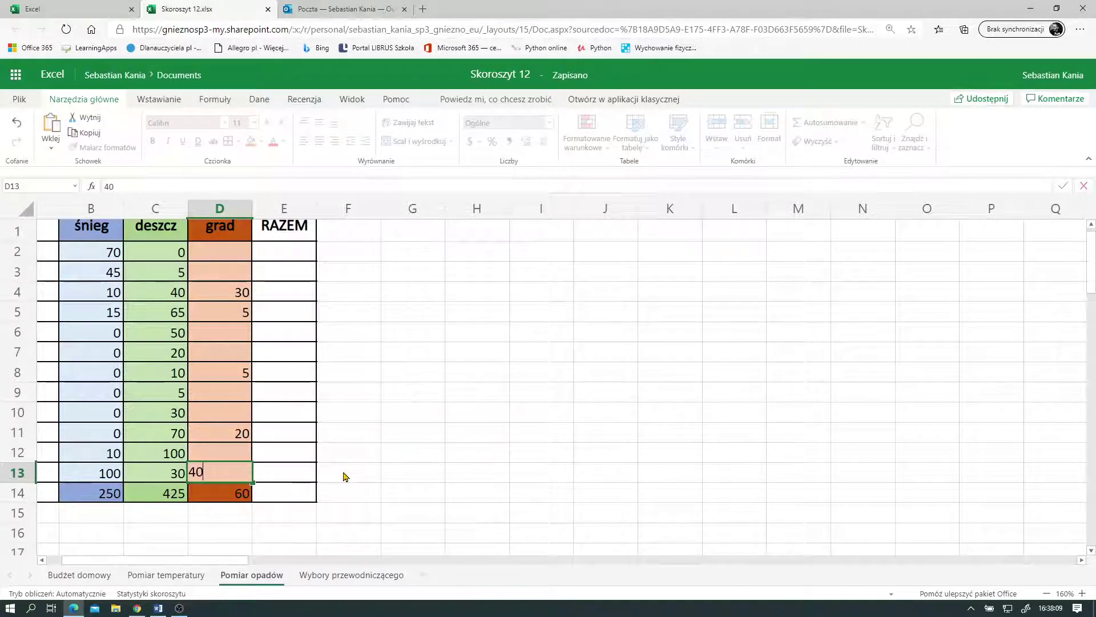
pyautogui.press('Return')
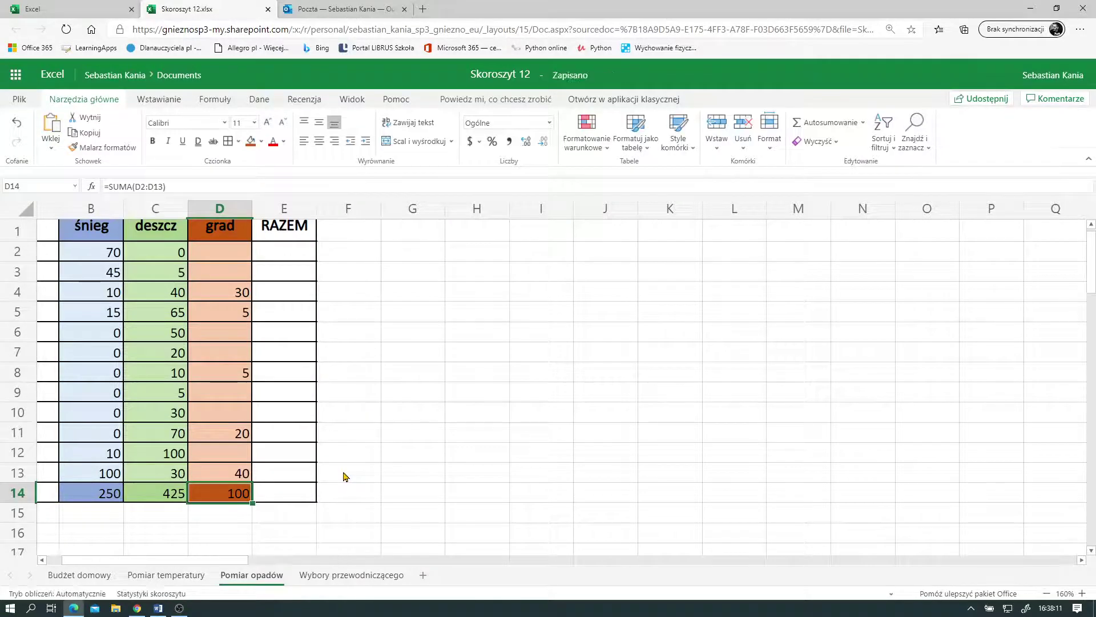
pyautogui.press('Up')
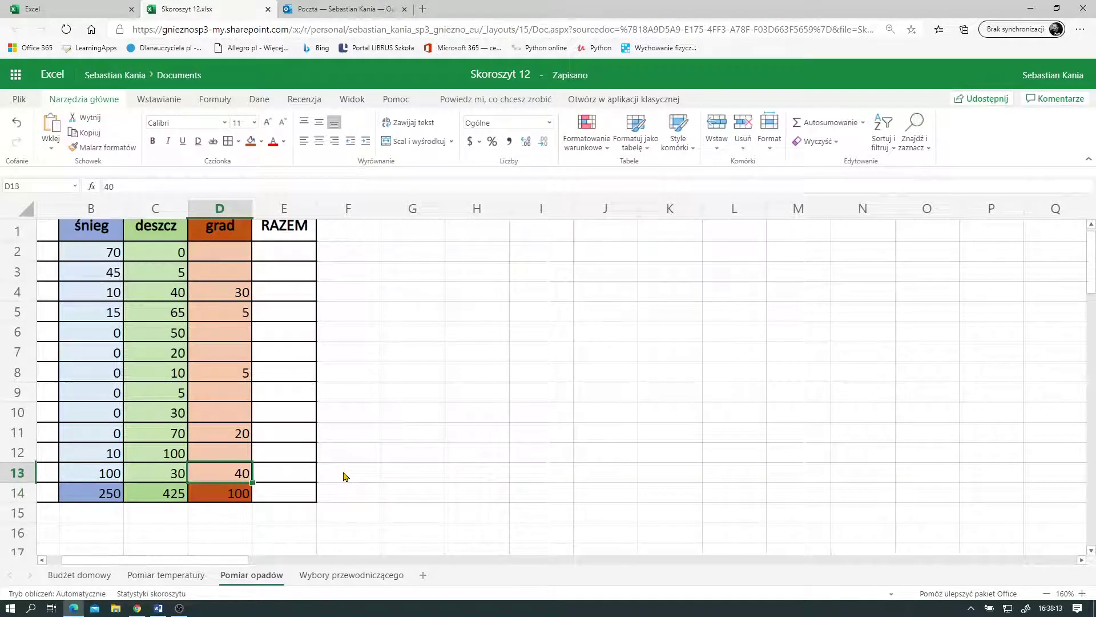
pyautogui.press('Delete')
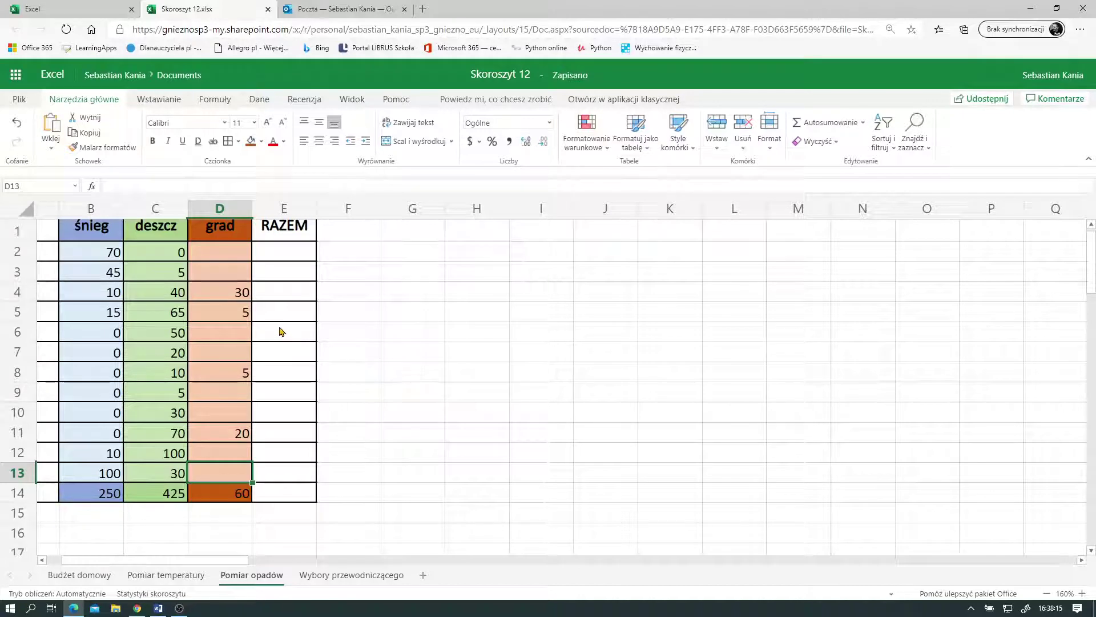
pyautogui.scroll(-1, 280, 331)
pyautogui.moveTo(247, 562); pyautogui.dragTo(234, 563)
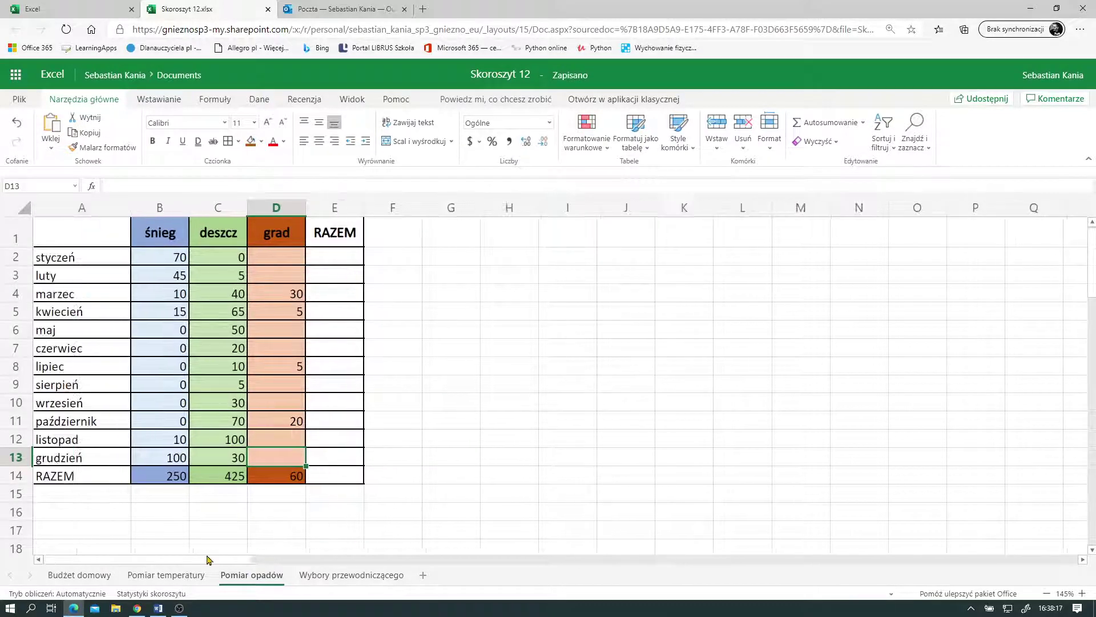
# Enter =SUMA(B2:D2) in E2 and fill it down to E14, reaching 735
pyautogui.click(348, 263)
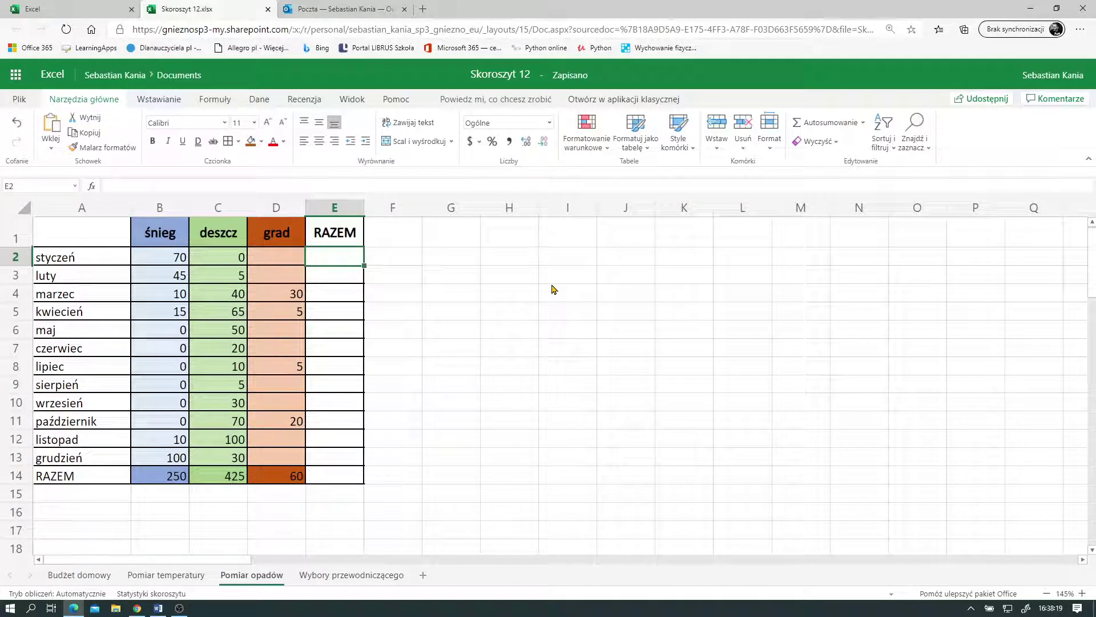
pyautogui.write('=su')
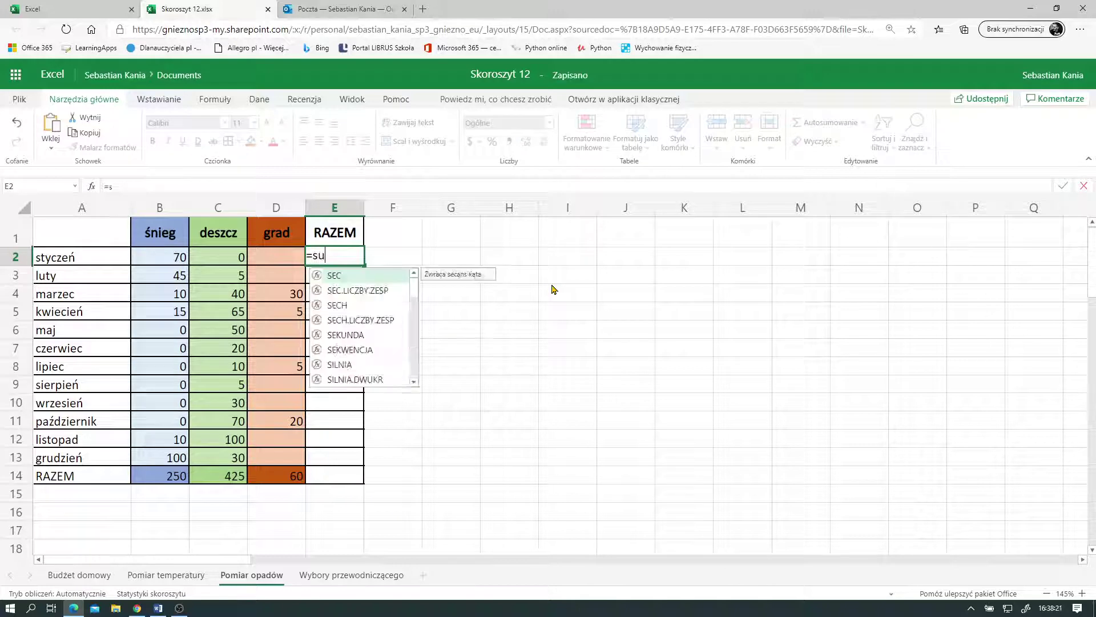
pyautogui.write('ma(')
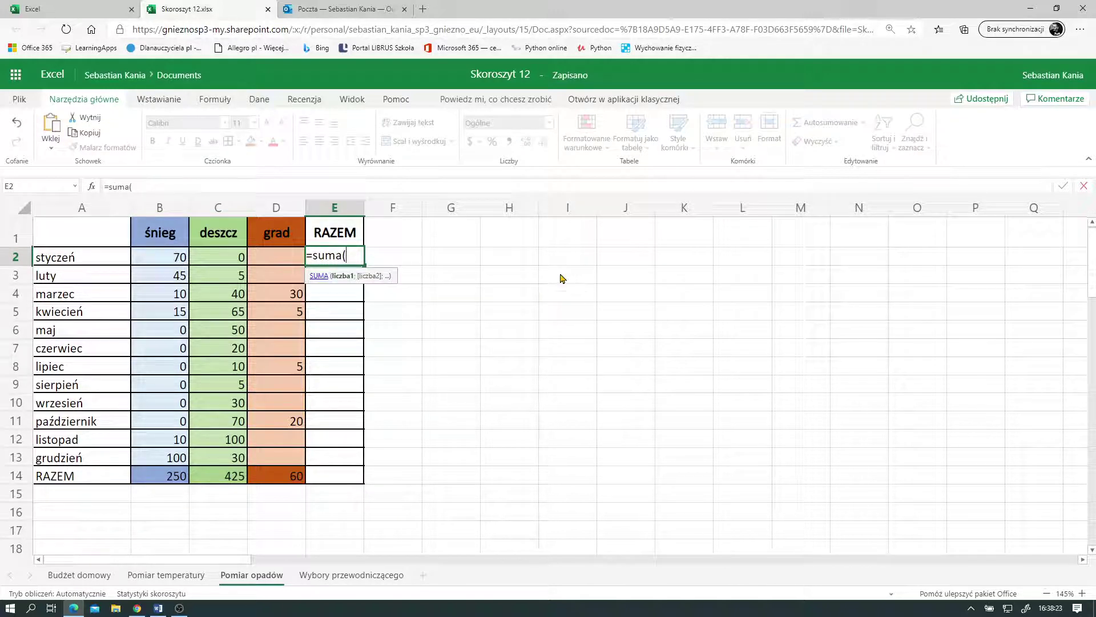
pyautogui.moveTo(169, 261); pyautogui.dragTo(283, 259)
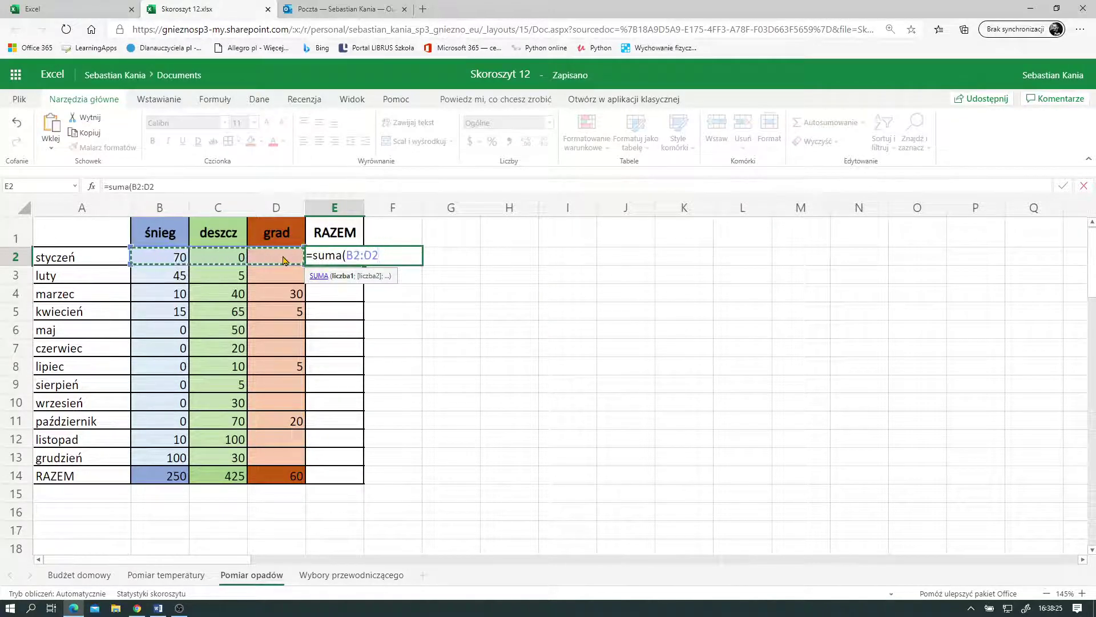
pyautogui.press('Return')
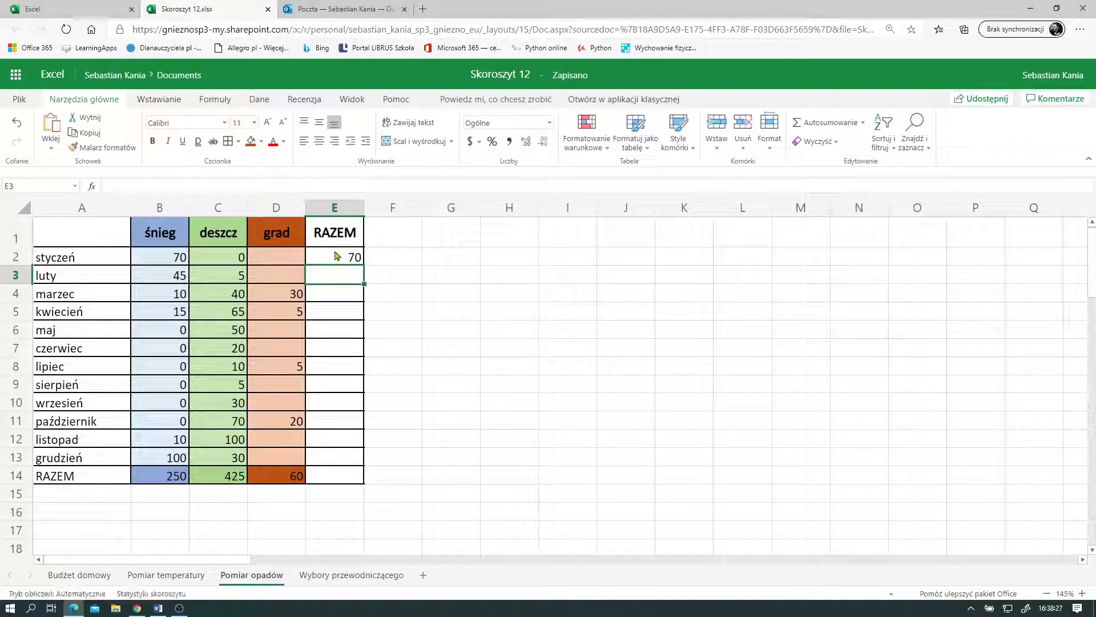
pyautogui.click(336, 256)
pyautogui.moveTo(363, 266); pyautogui.dragTo(335, 472)
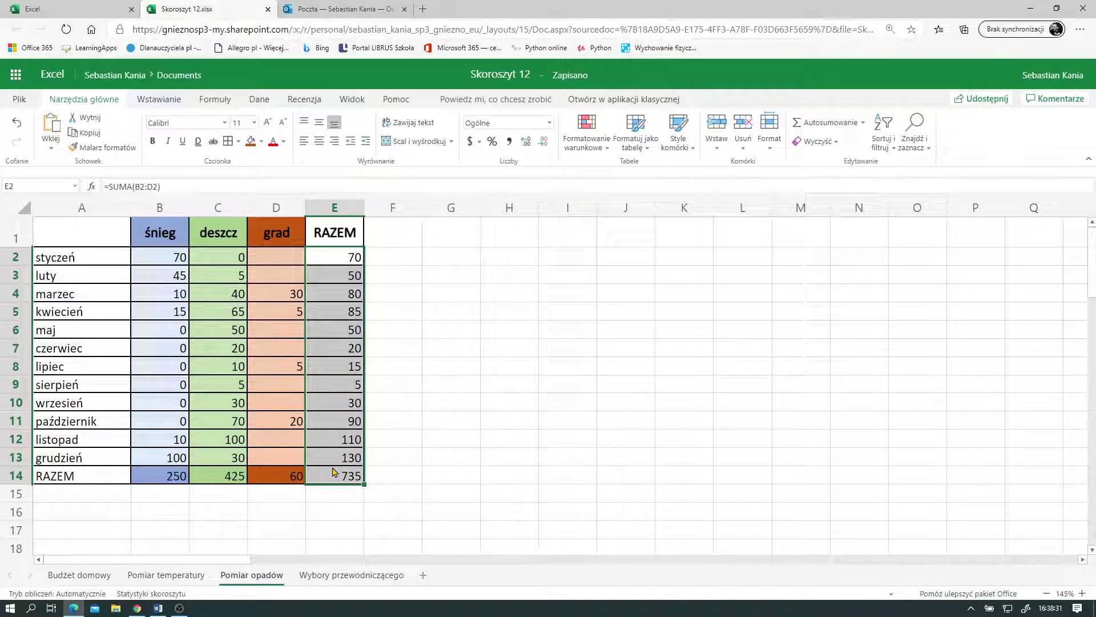
pyautogui.scroll(-3, 409, 466)
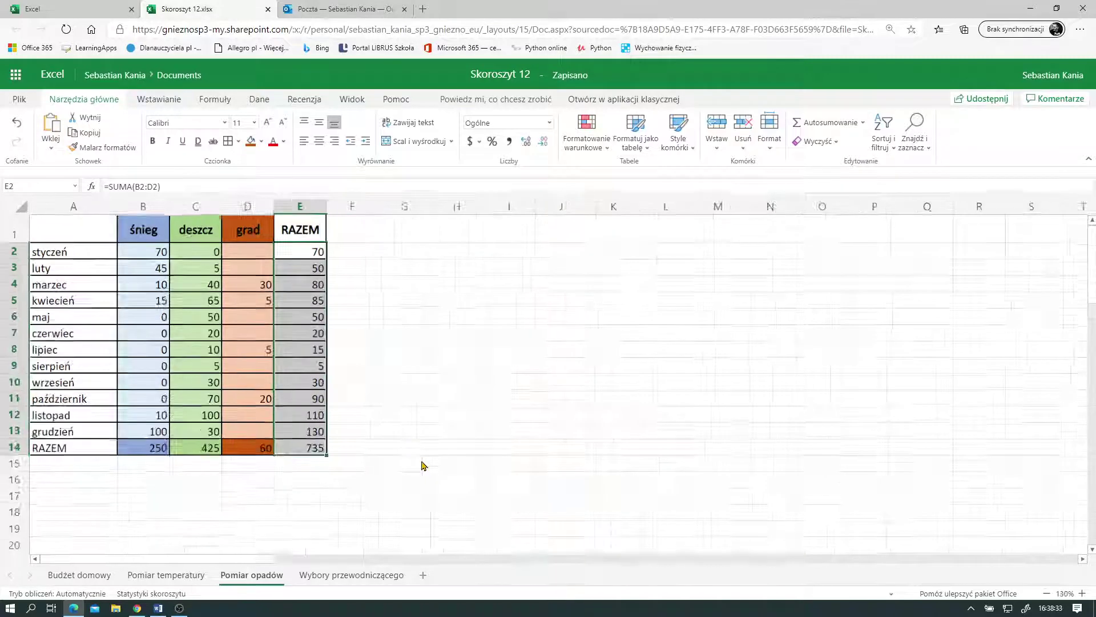
# Insert a clustered column chart of A1:E13 and enlarge it beside the table
pyautogui.click(282, 475)
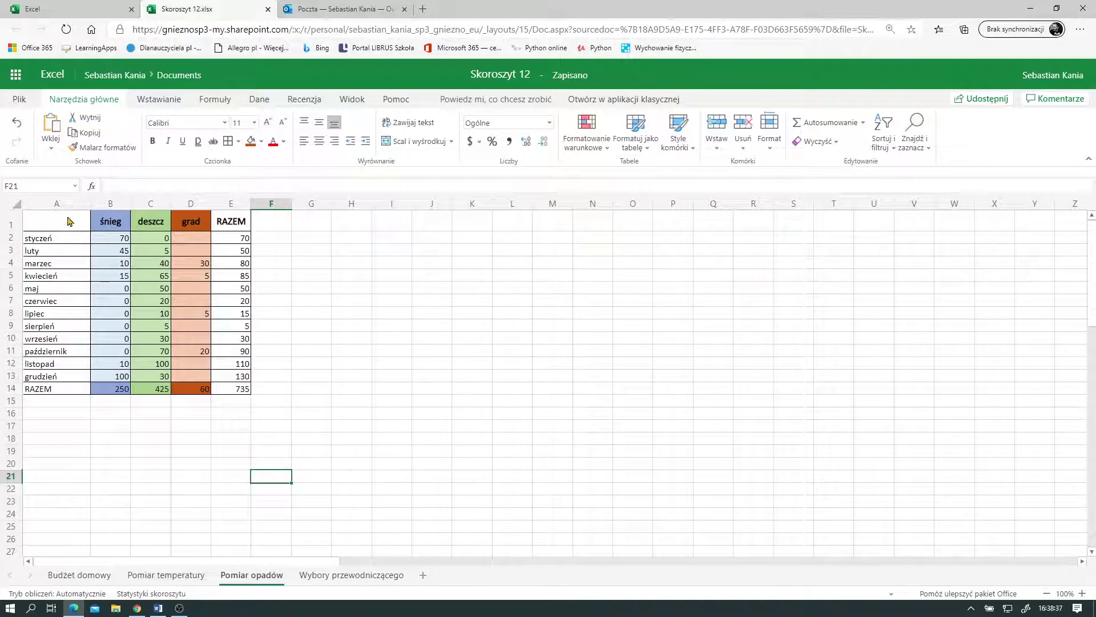
pyautogui.moveTo(67, 224); pyautogui.dragTo(226, 386)
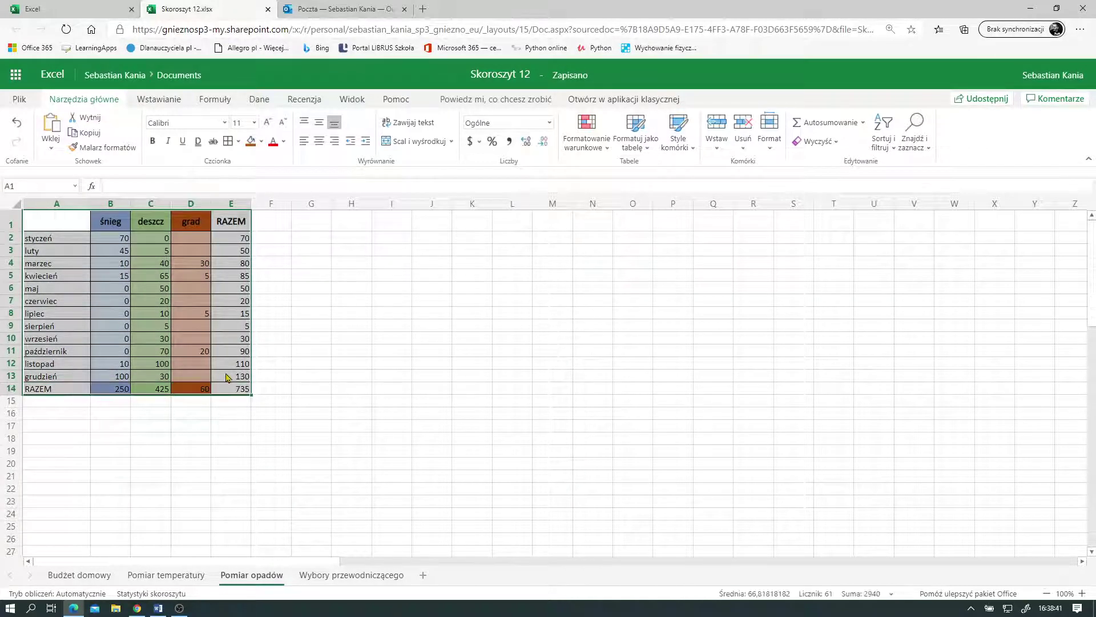
pyautogui.click(160, 100)
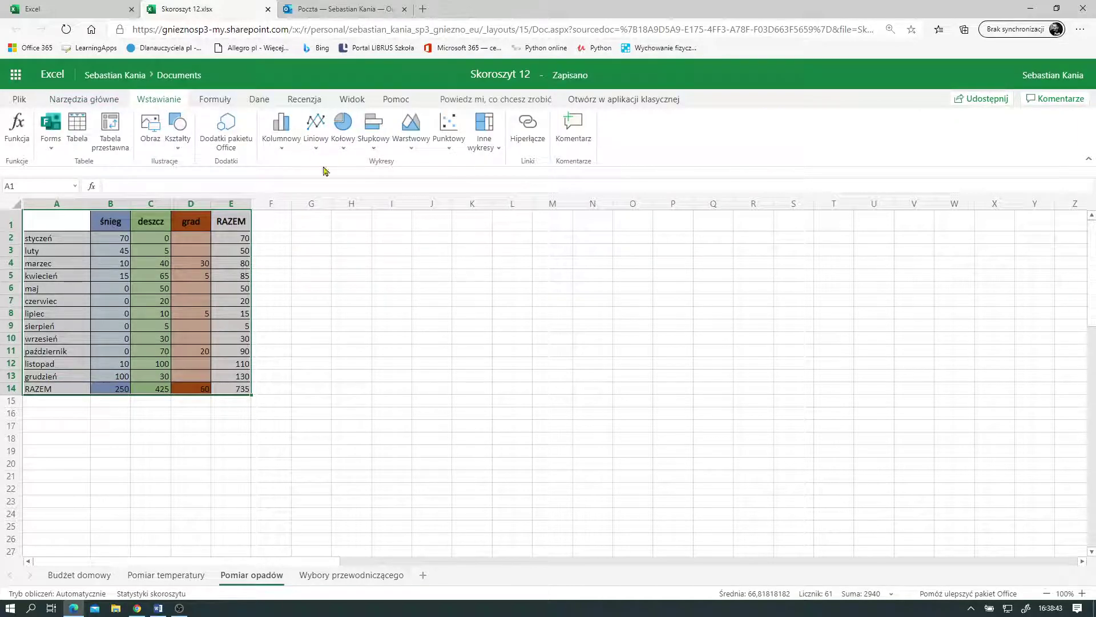
pyautogui.click(281, 130)
pyautogui.click(280, 194)
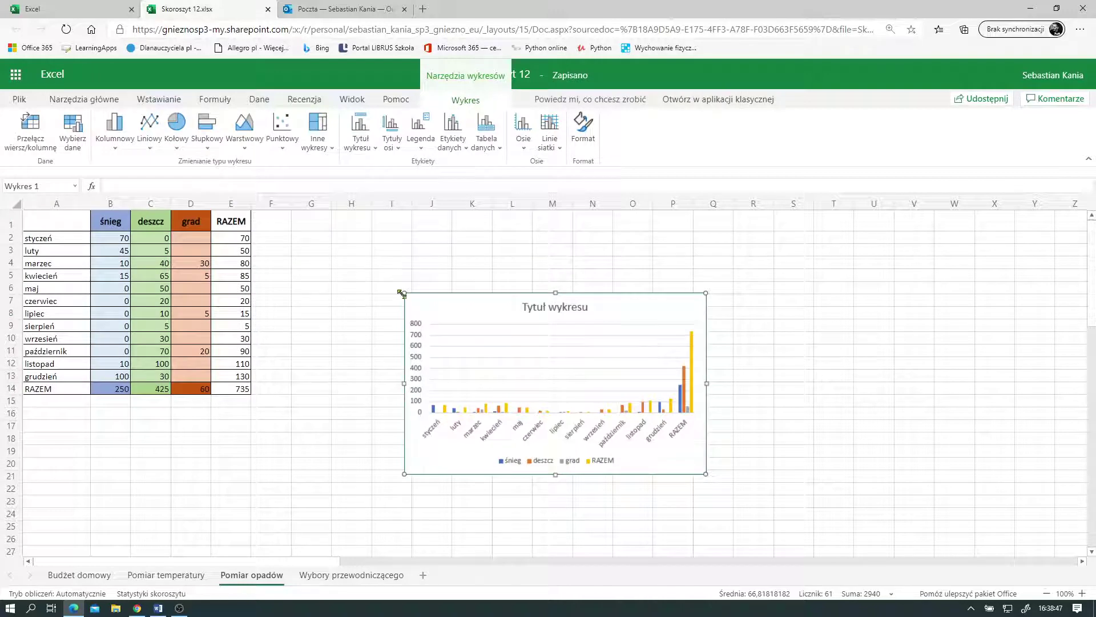
pyautogui.moveTo(404, 293); pyautogui.dragTo(272, 223)
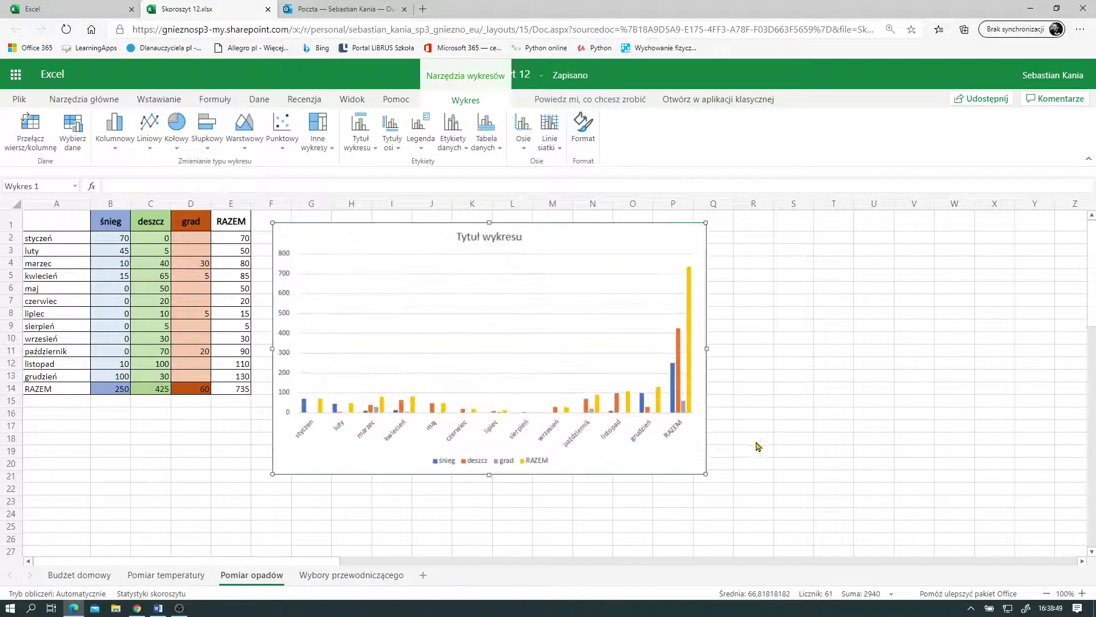
pyautogui.moveTo(708, 475); pyautogui.dragTo(810, 548)
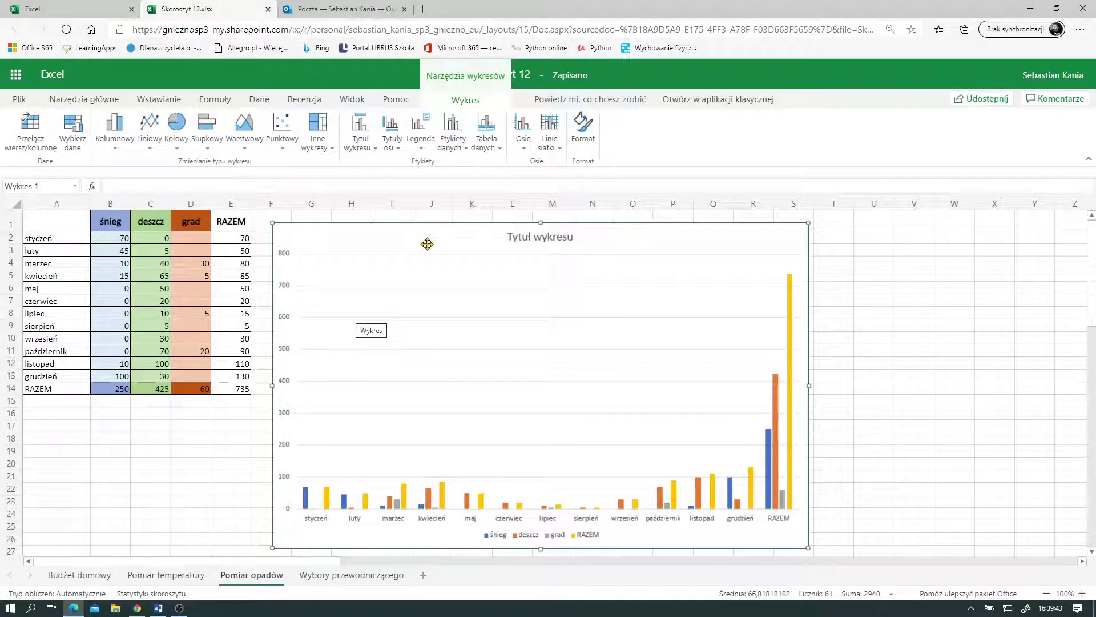
# Change the chart's data range end column from E to D and shrink the chart
pyautogui.click(74, 137)
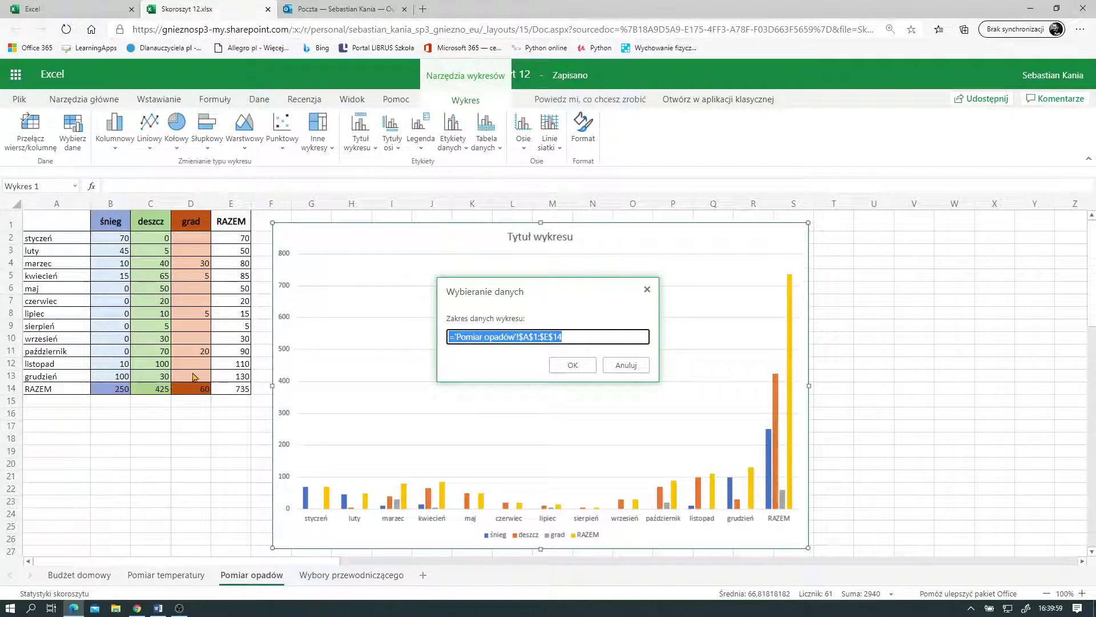
pyautogui.click(578, 338)
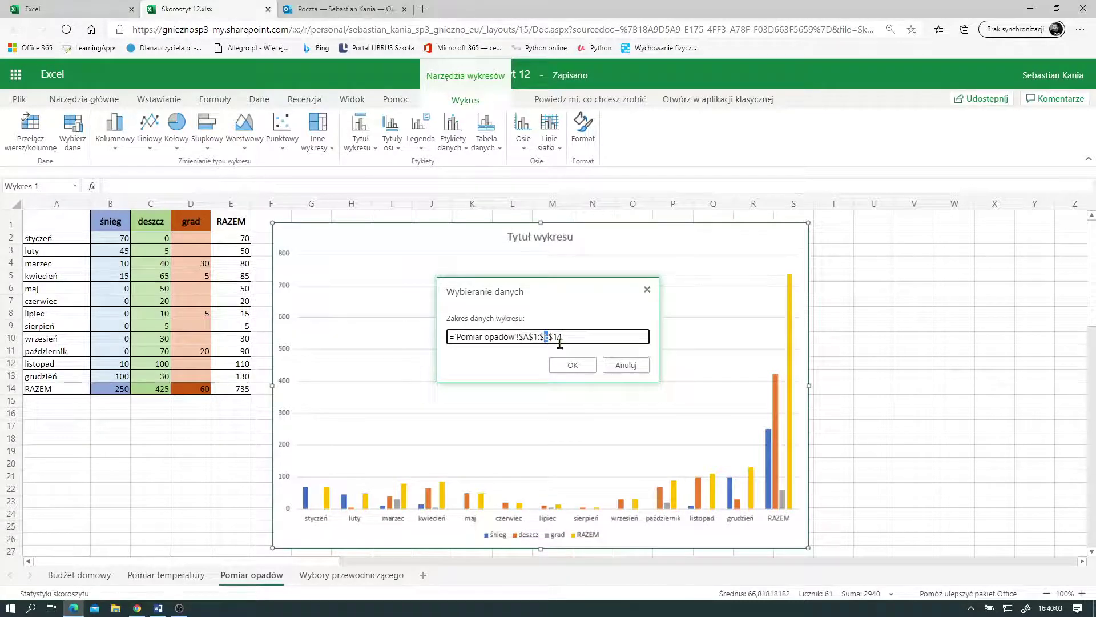
pyautogui.write('D')
pyautogui.click(588, 371)
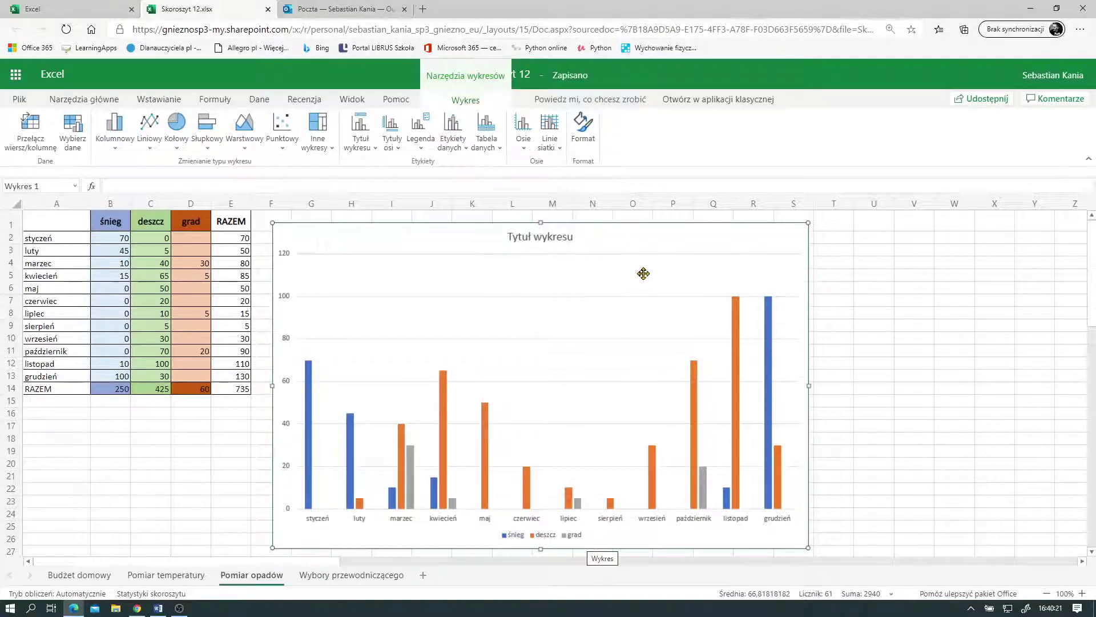
pyautogui.moveTo(808, 223)
pyautogui.mouseDown()
pyautogui.moveTo(586, 273)
pyautogui.moveTo(629, 286)
pyautogui.mouseUp()
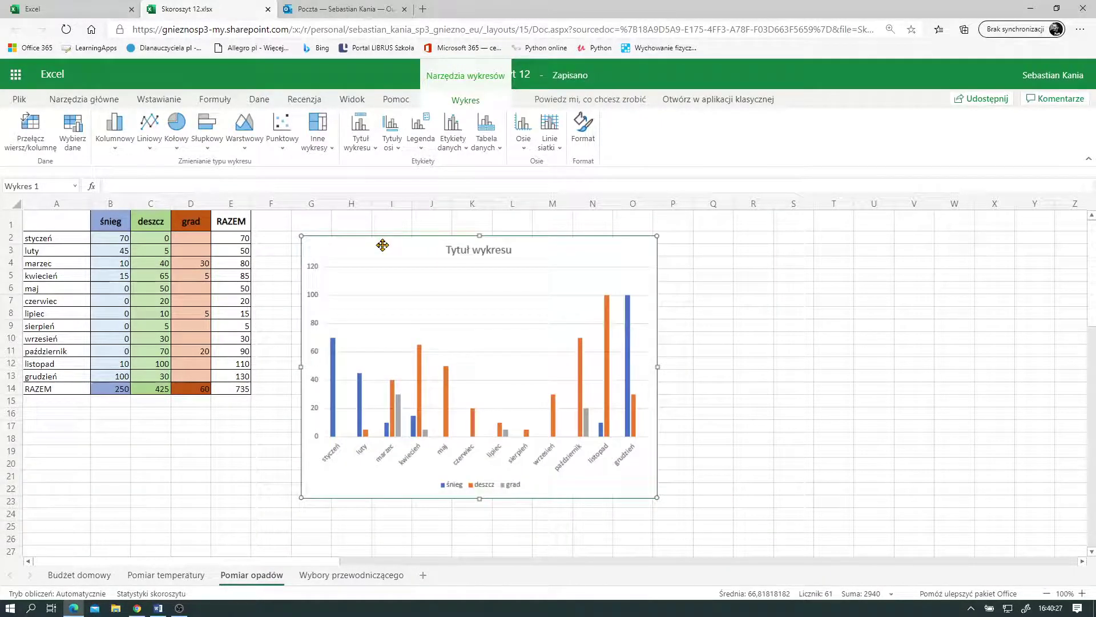
pyautogui.moveTo(69, 225); pyautogui.dragTo(200, 377)
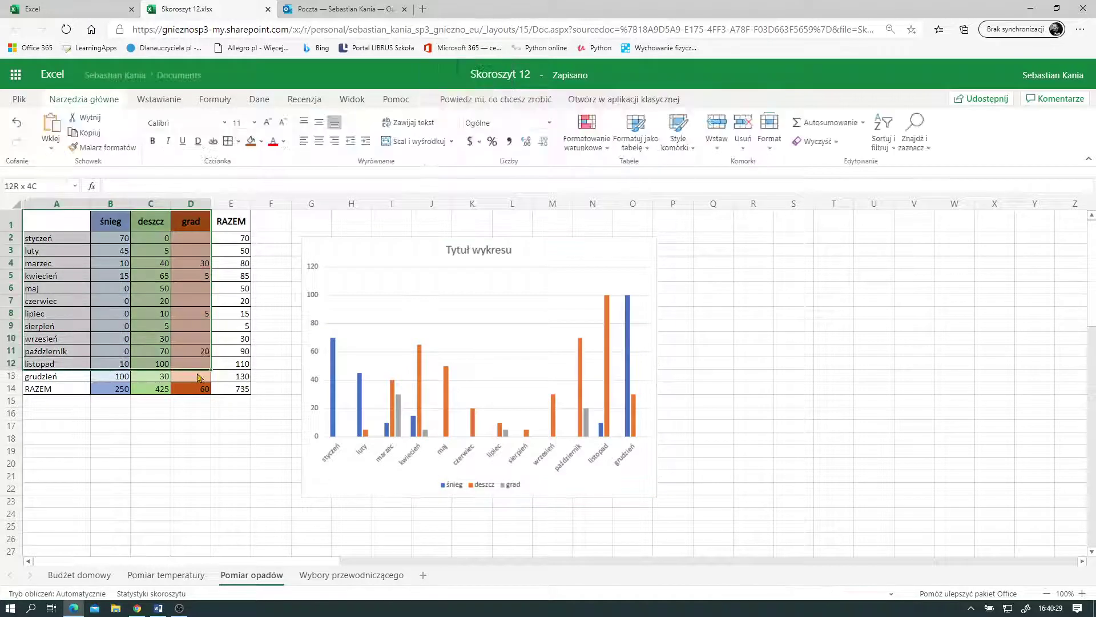
# Add a stacked column chart right of the first, then open Wybory przewodniczącego
pyautogui.click(172, 101)
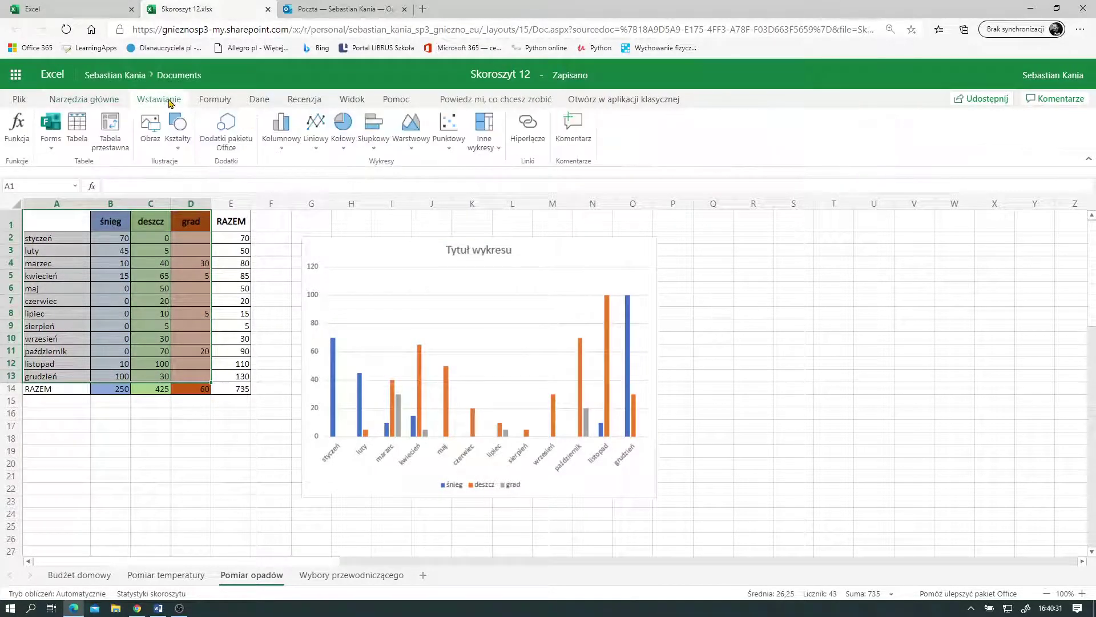
pyautogui.click(281, 130)
pyautogui.click(318, 197)
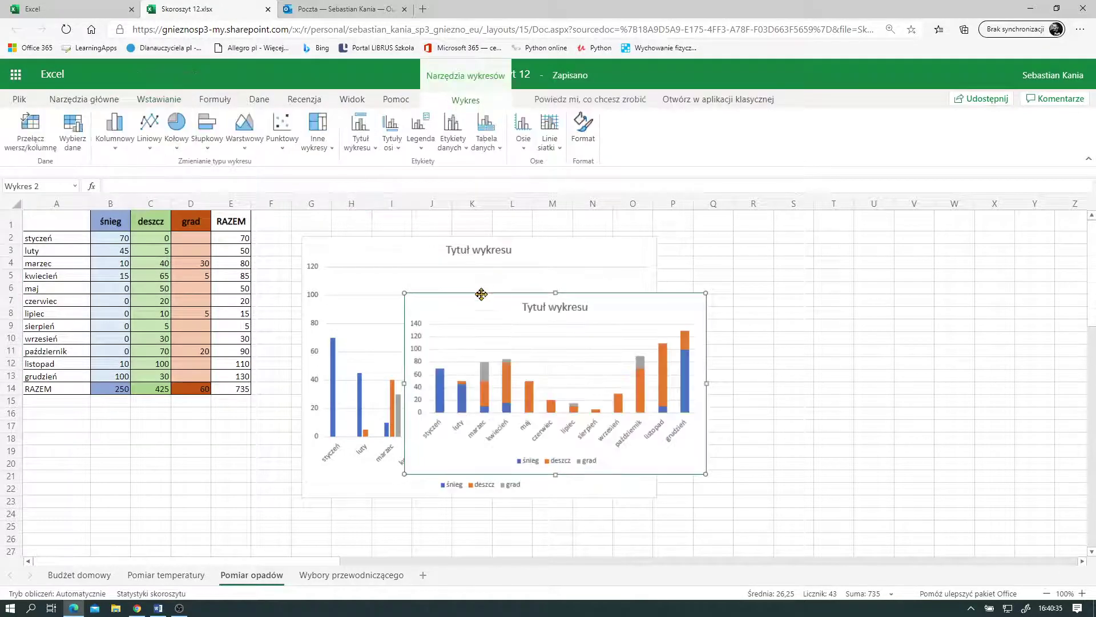
pyautogui.moveTo(463, 308); pyautogui.dragTo(729, 250)
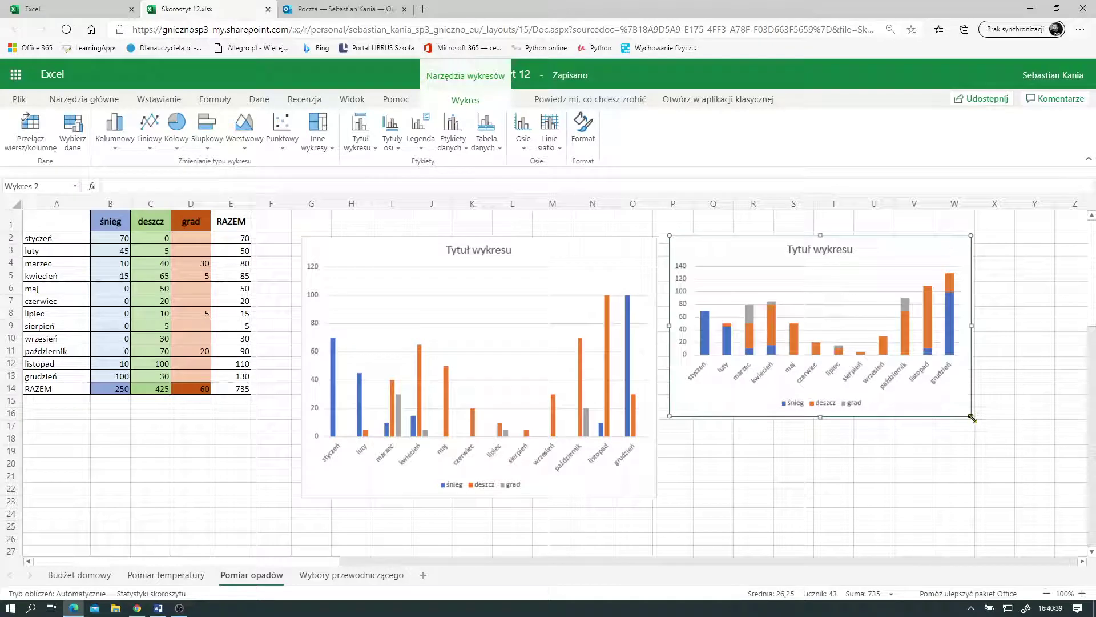
pyautogui.moveTo(973, 417)
pyautogui.mouseDown()
pyautogui.moveTo(976, 456)
pyautogui.moveTo(1033, 501)
pyautogui.moveTo(1047, 499)
pyautogui.mouseUp()
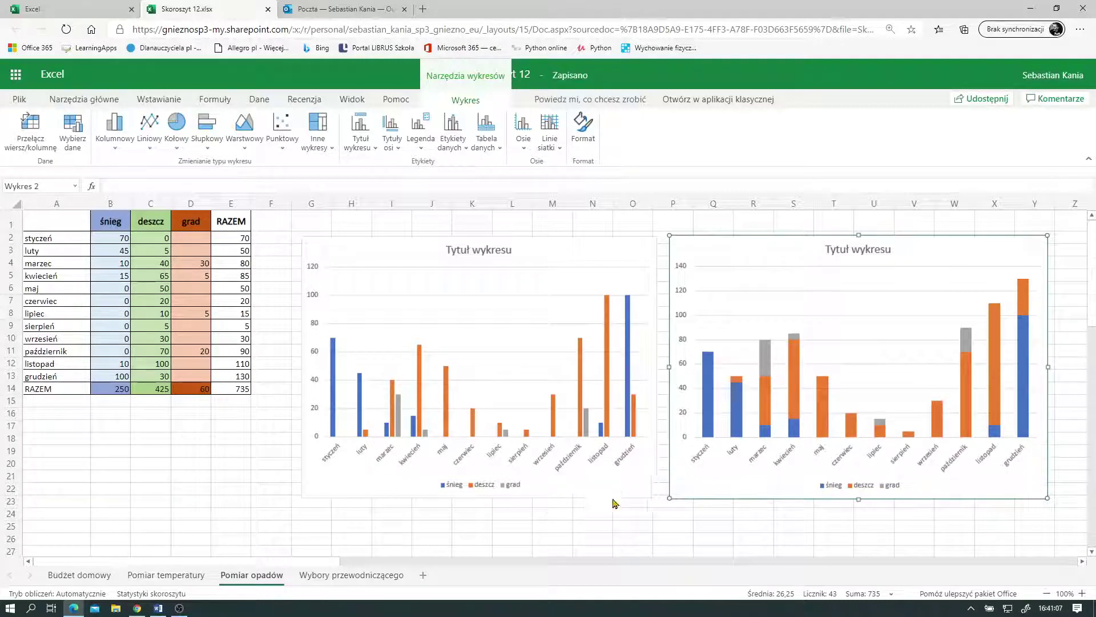
pyautogui.click(342, 577)
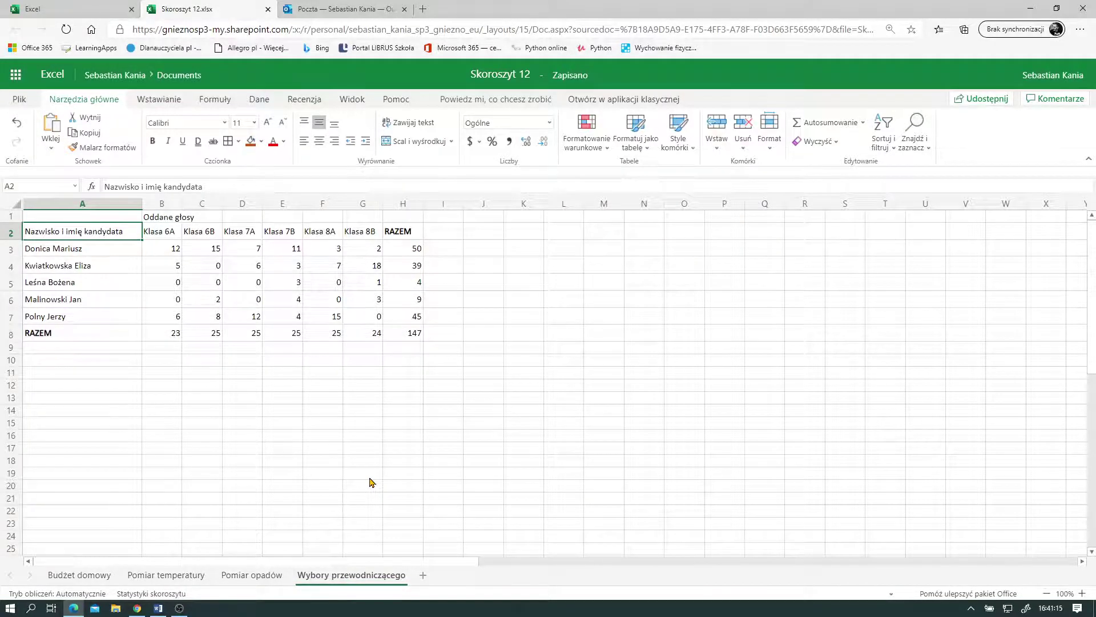
pyautogui.scroll(1, 372, 482)
pyautogui.scroll(1, 368, 486)
pyautogui.scroll(1, 354, 514)
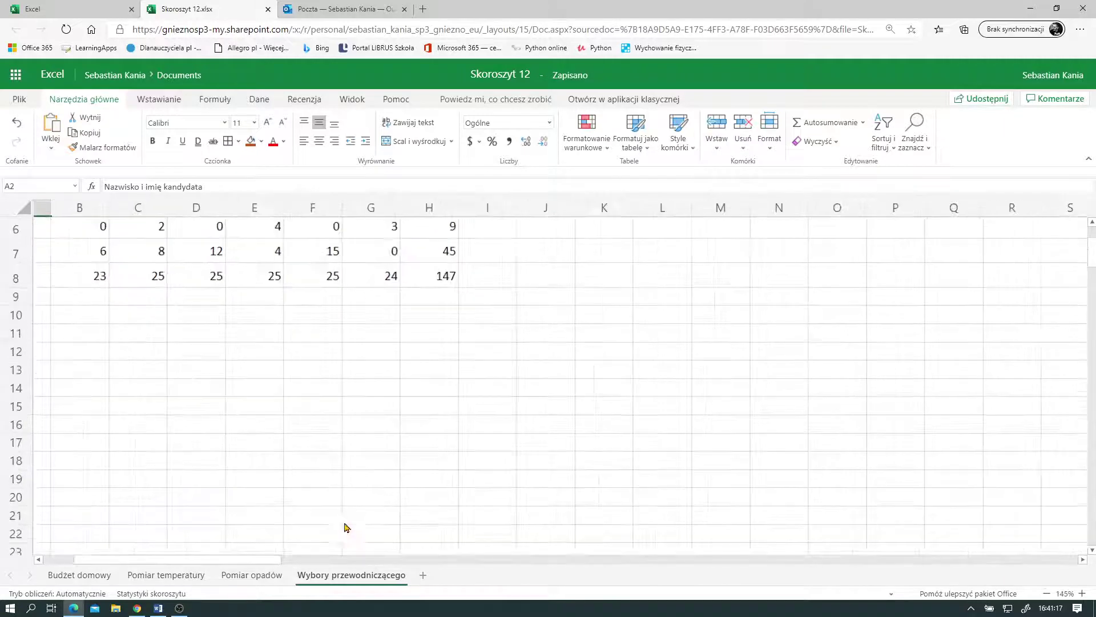
pyautogui.moveTo(251, 559); pyautogui.dragTo(223, 559)
pyautogui.scroll(2, 241, 503)
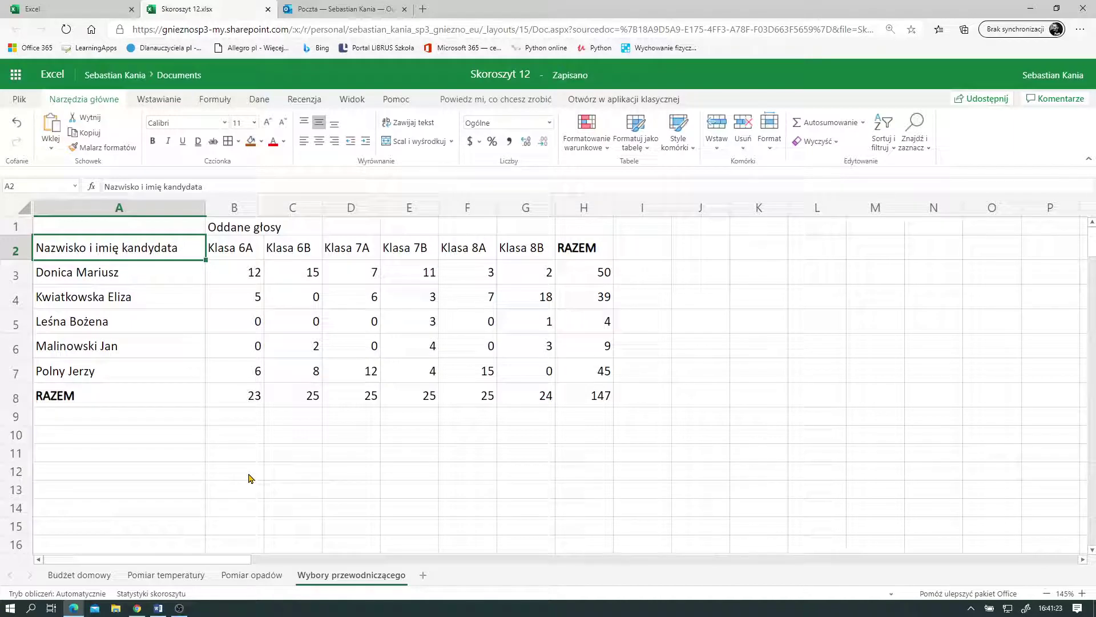
pyautogui.click(241, 230)
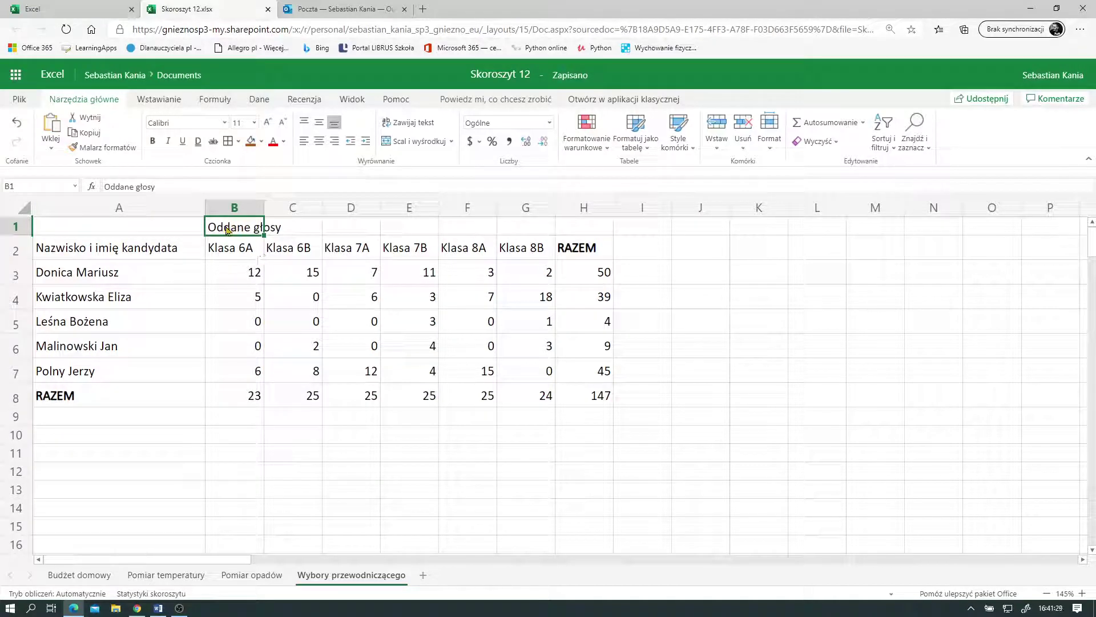
# Merge and centre B1:H1 so 'Oddane głosy' spans the class and total columns
pyautogui.moveTo(235, 230); pyautogui.dragTo(598, 234)
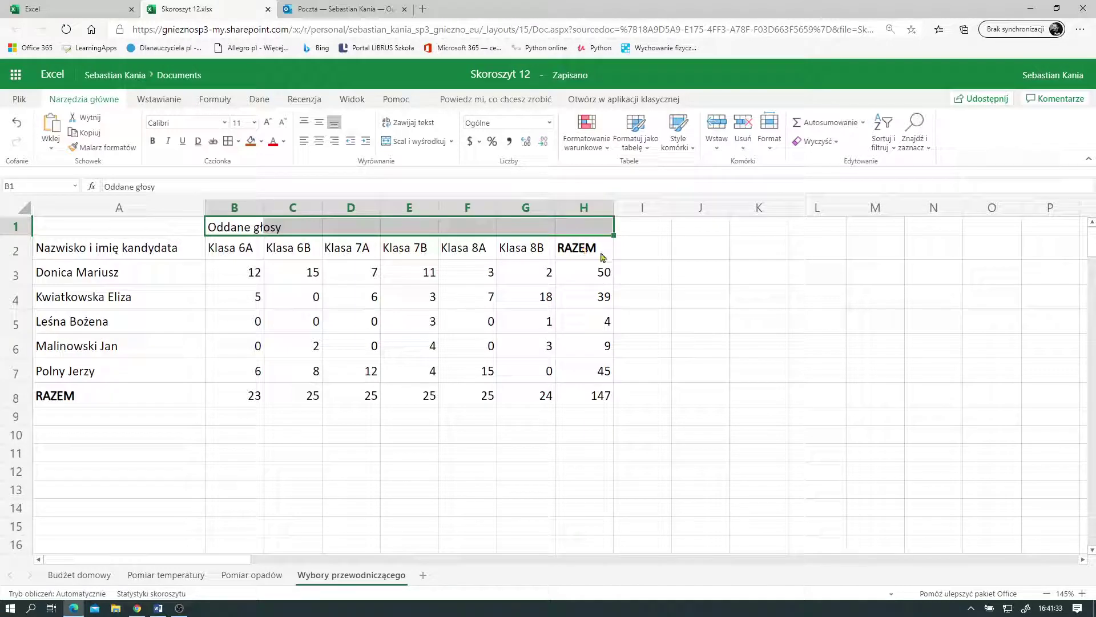
pyautogui.click(421, 143)
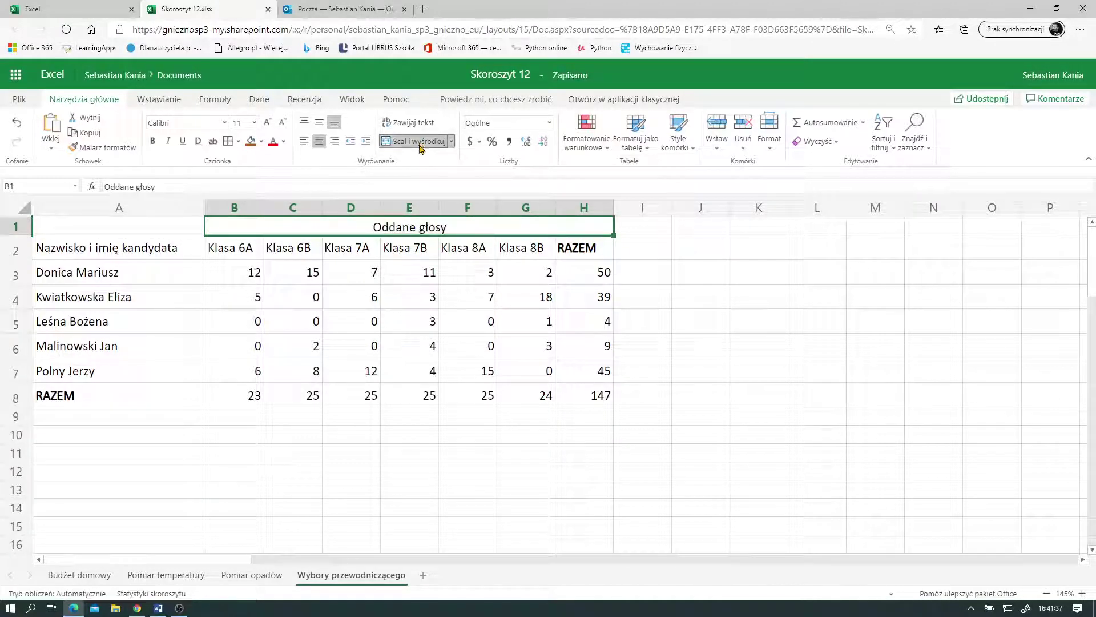
pyautogui.click(468, 273)
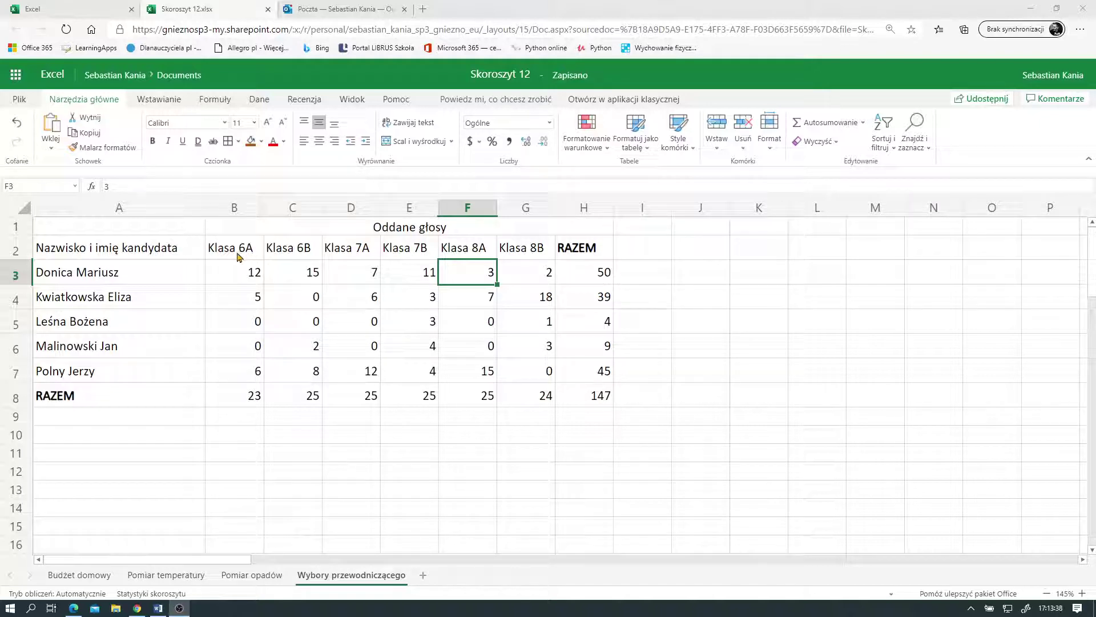
pyautogui.moveTo(247, 256); pyautogui.dragTo(498, 256)
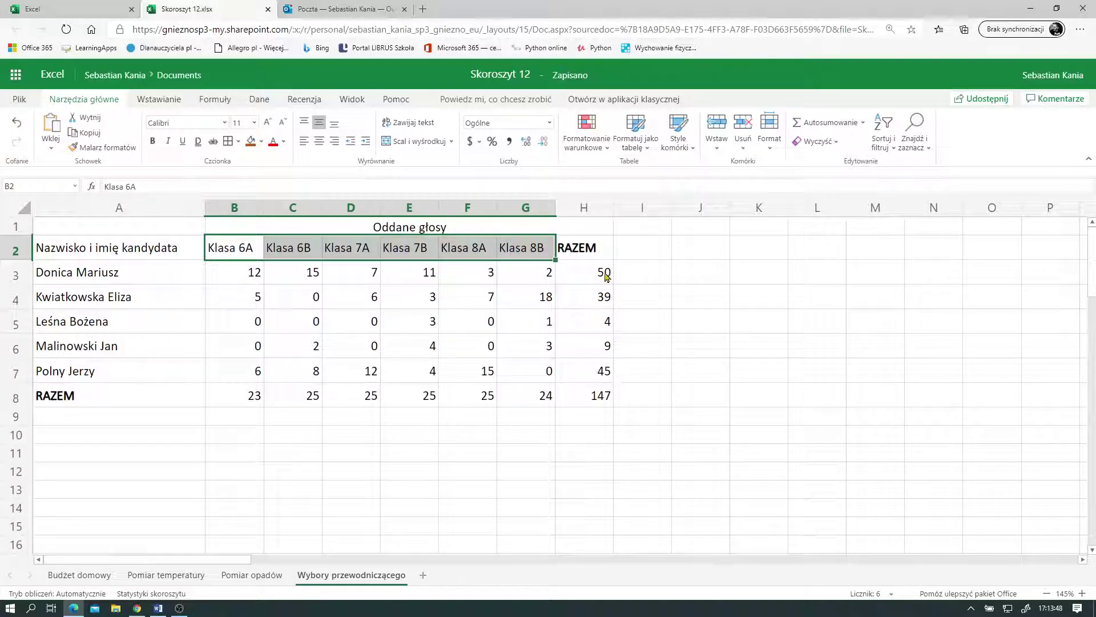
pyautogui.click(607, 275)
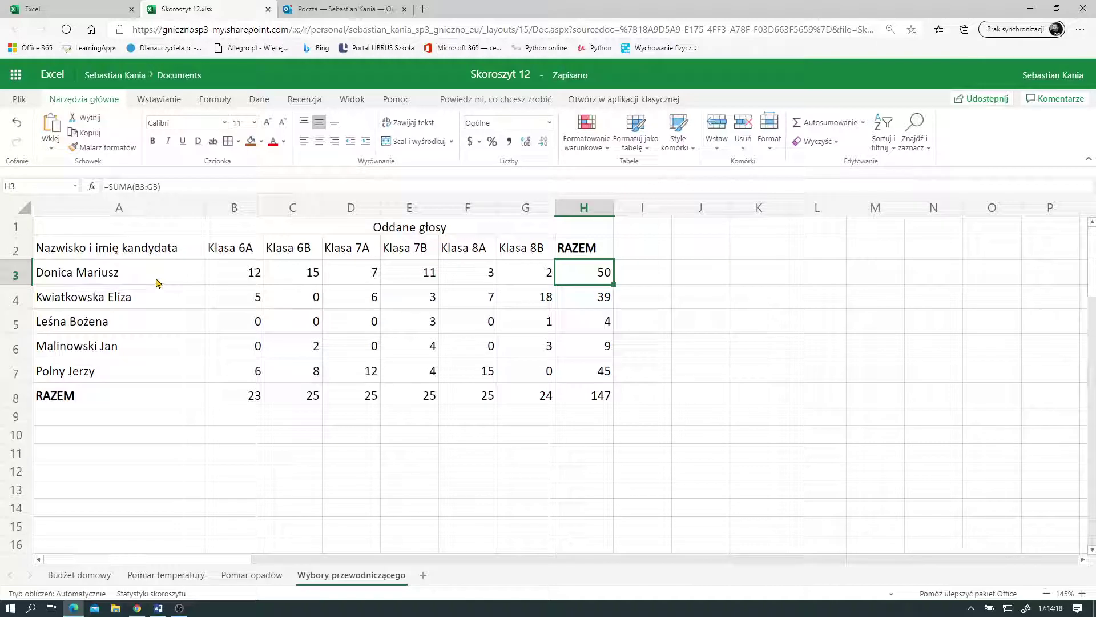
# Insert a stacked column chart of A2:G7 and drag it right of the table
pyautogui.moveTo(154, 280); pyautogui.dragTo(288, 304)
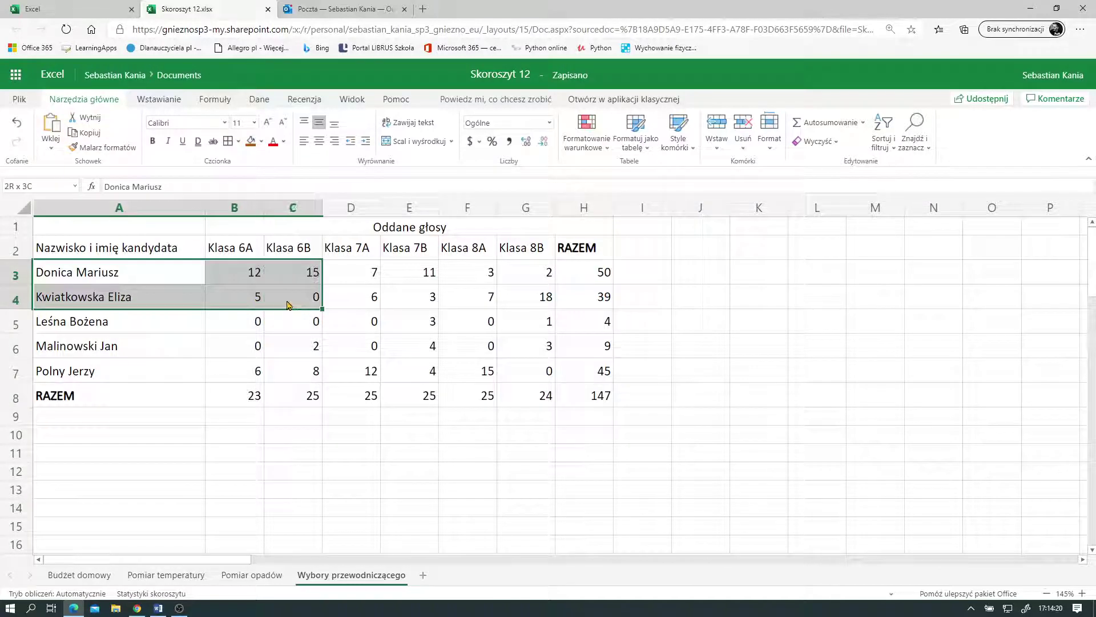
pyautogui.moveTo(174, 251); pyautogui.dragTo(541, 376)
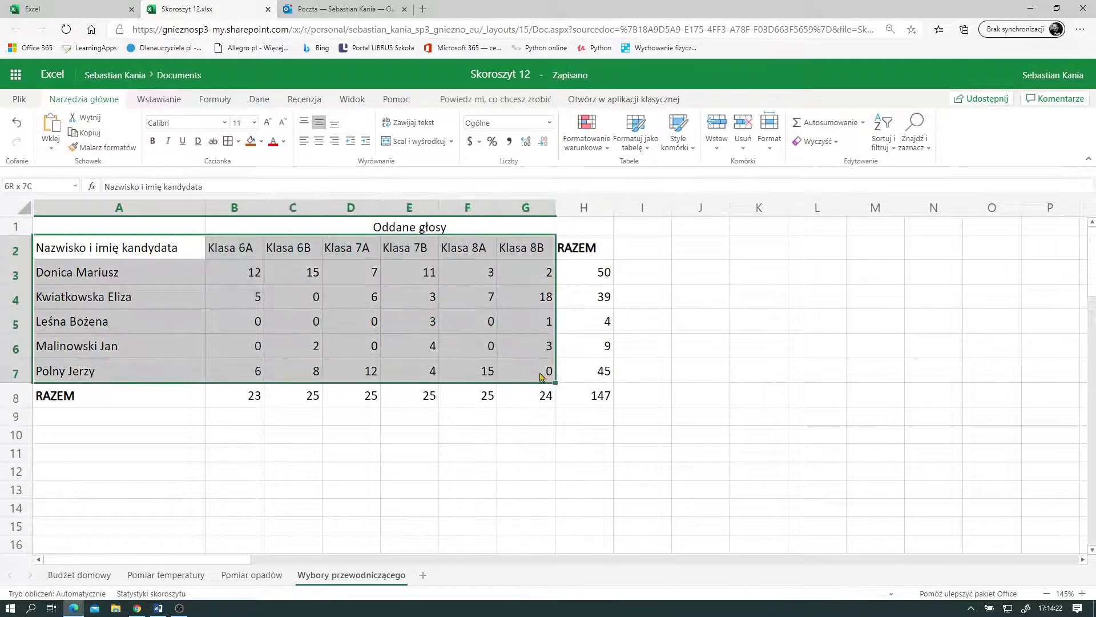
pyautogui.click(166, 100)
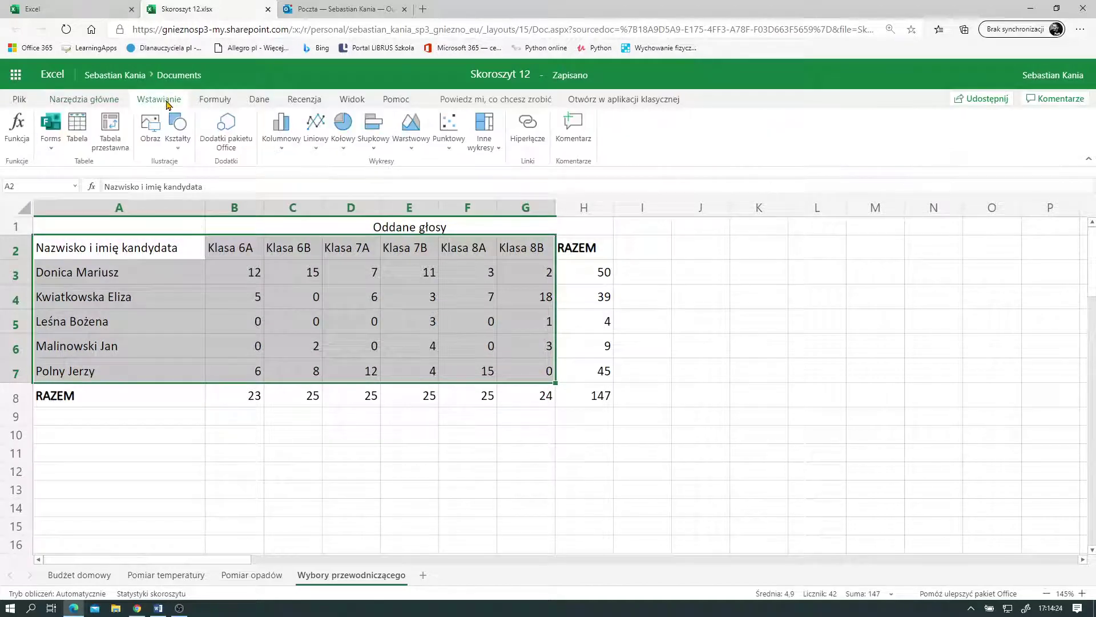
pyautogui.click(289, 141)
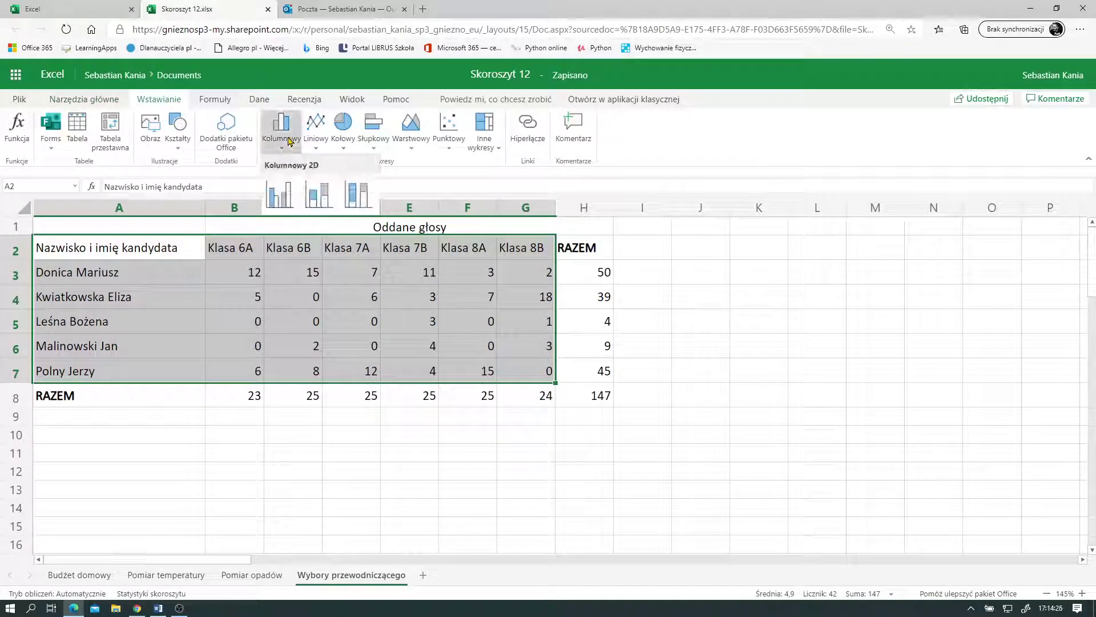
pyautogui.click(319, 196)
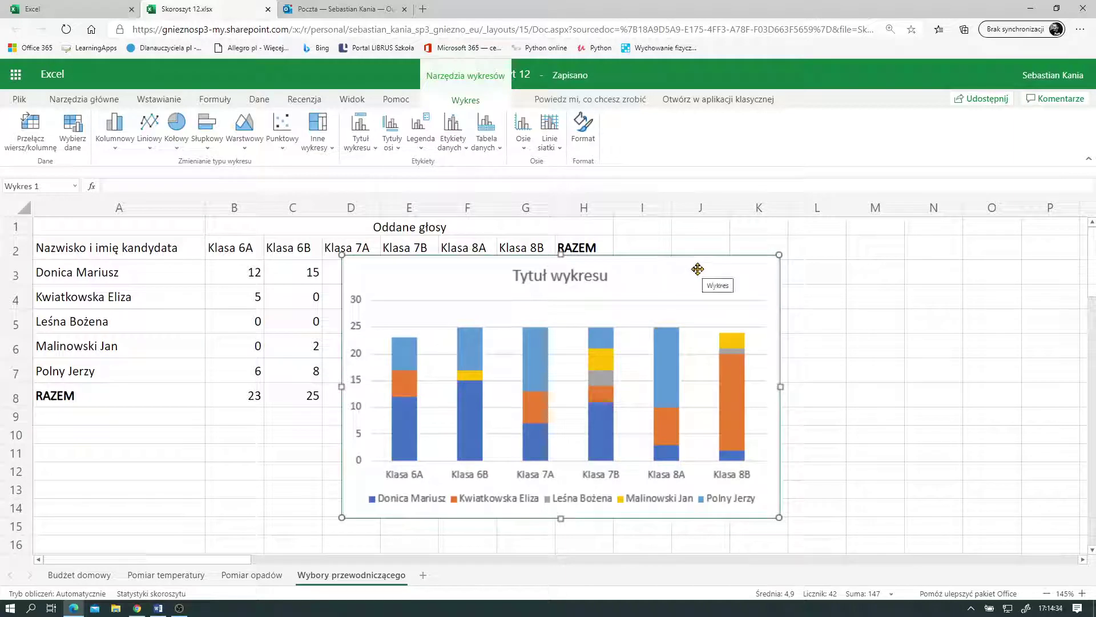
pyautogui.moveTo(698, 268)
pyautogui.mouseDown()
pyautogui.moveTo(976, 253)
pyautogui.moveTo(971, 244)
pyautogui.mouseUp()
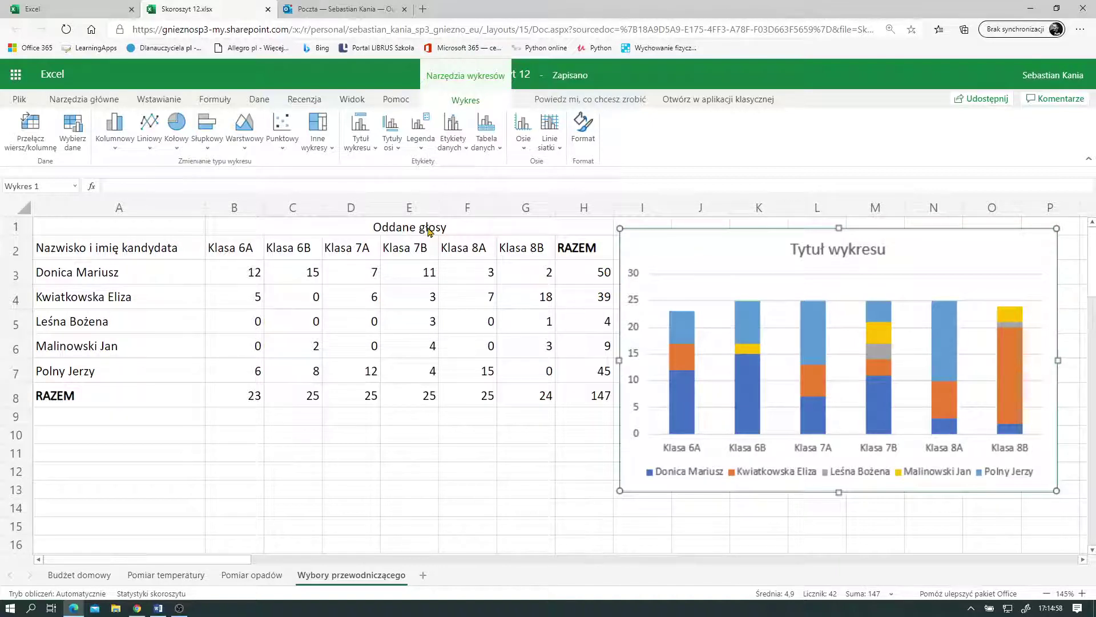
# Switch rows and columns so candidates sit on the axis, and title the chart 'Głosy oddane na kandydatów'
pyautogui.click(28, 129)
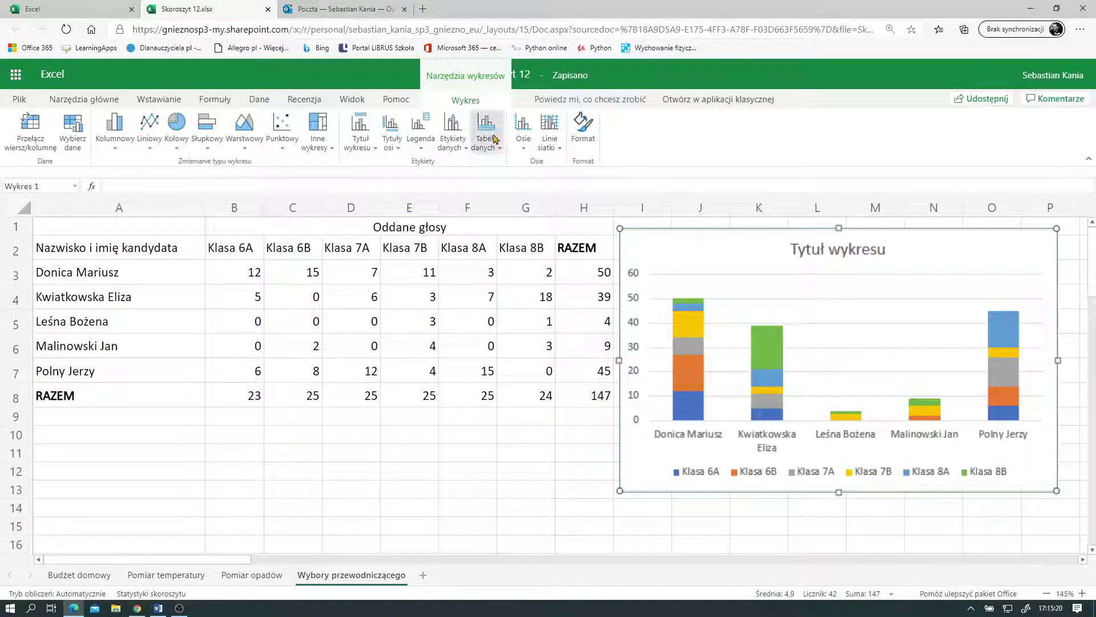
pyautogui.click(359, 130)
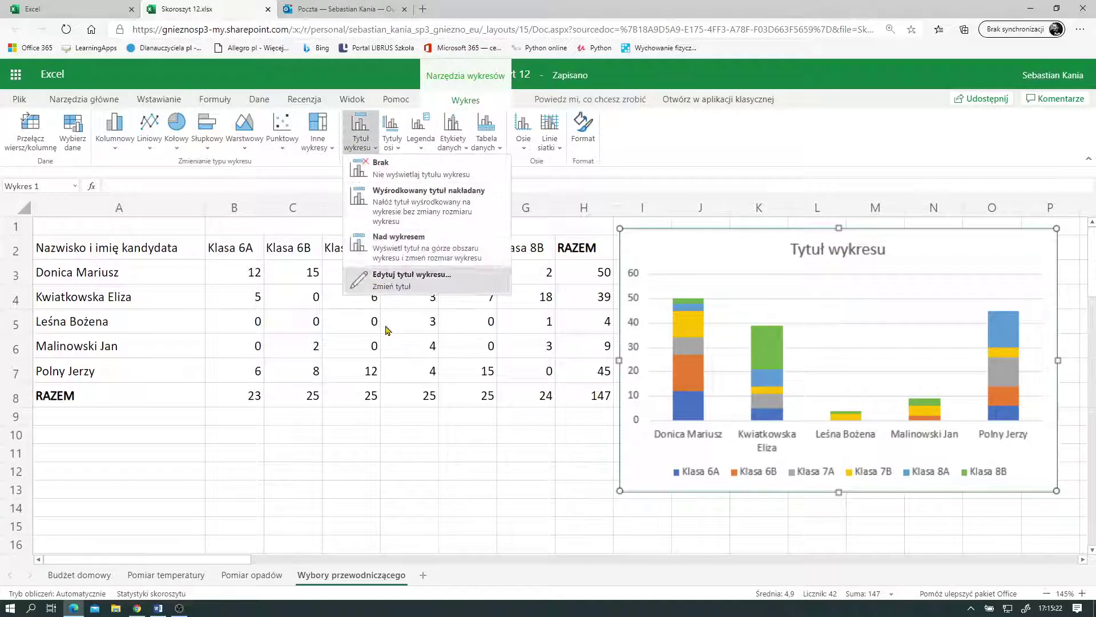
pyautogui.click(421, 287)
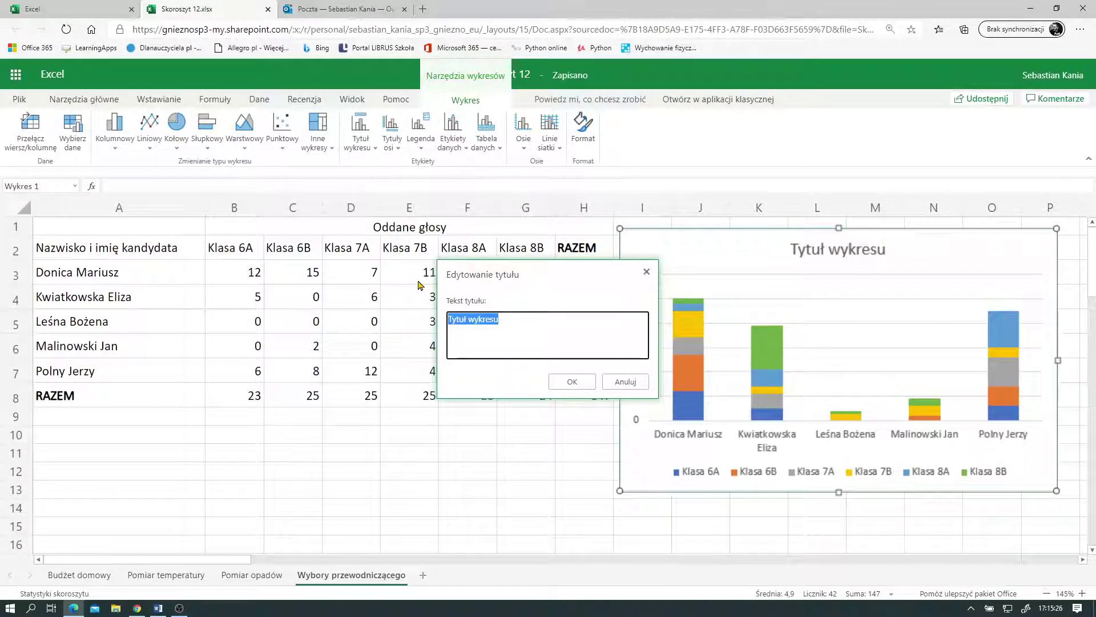
pyautogui.write('Głosy odd')
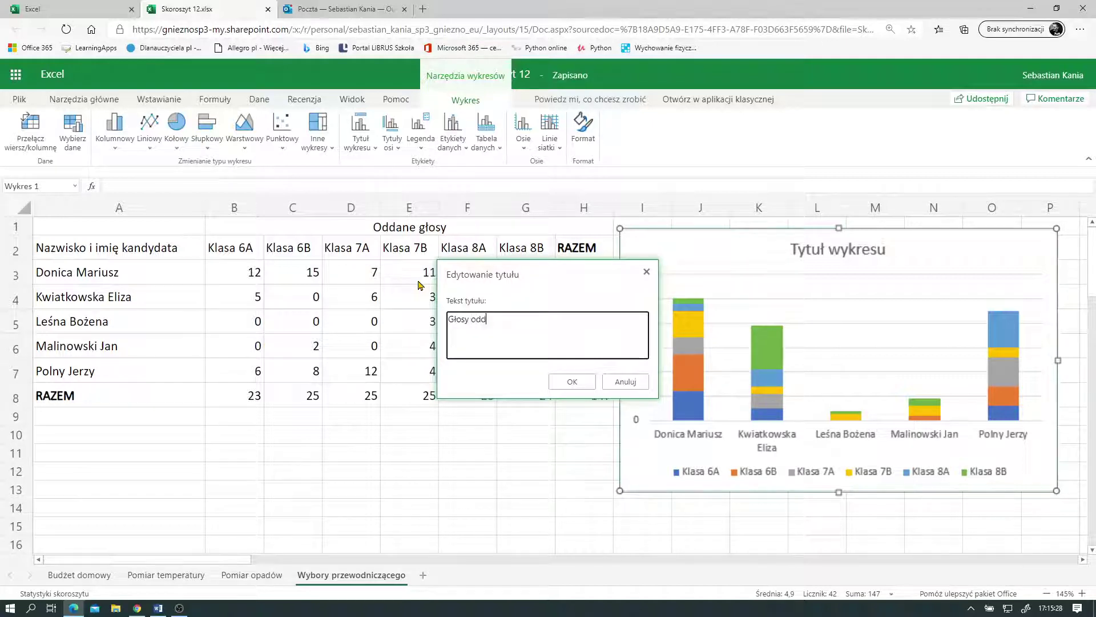
pyautogui.write('ane na kandydat')
pyautogui.write('ów')
pyautogui.click(572, 381)
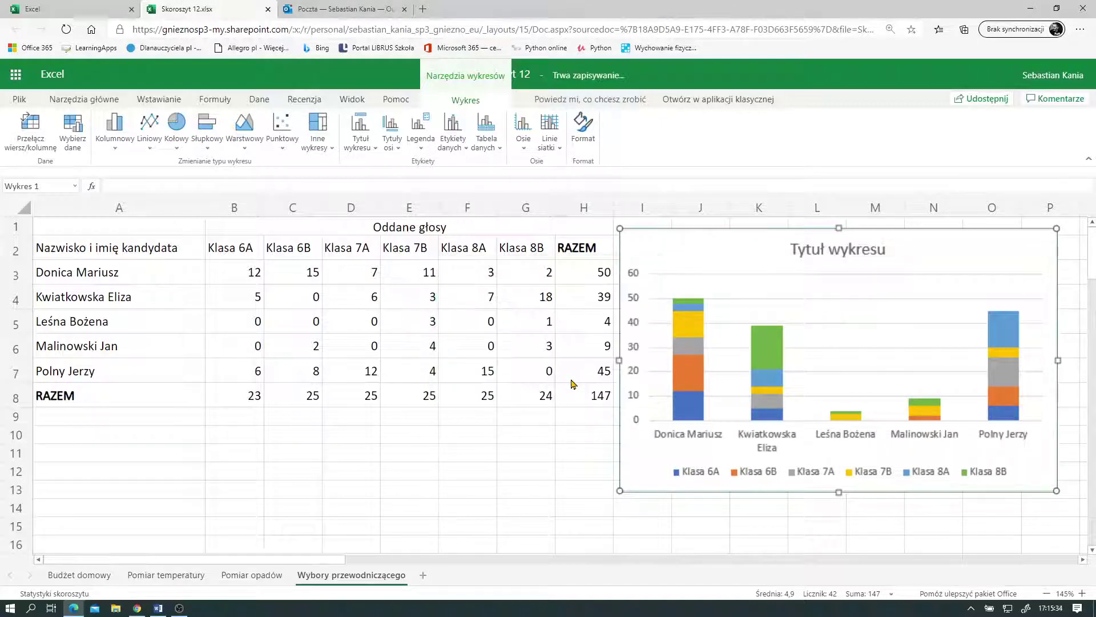
pyautogui.click(193, 260)
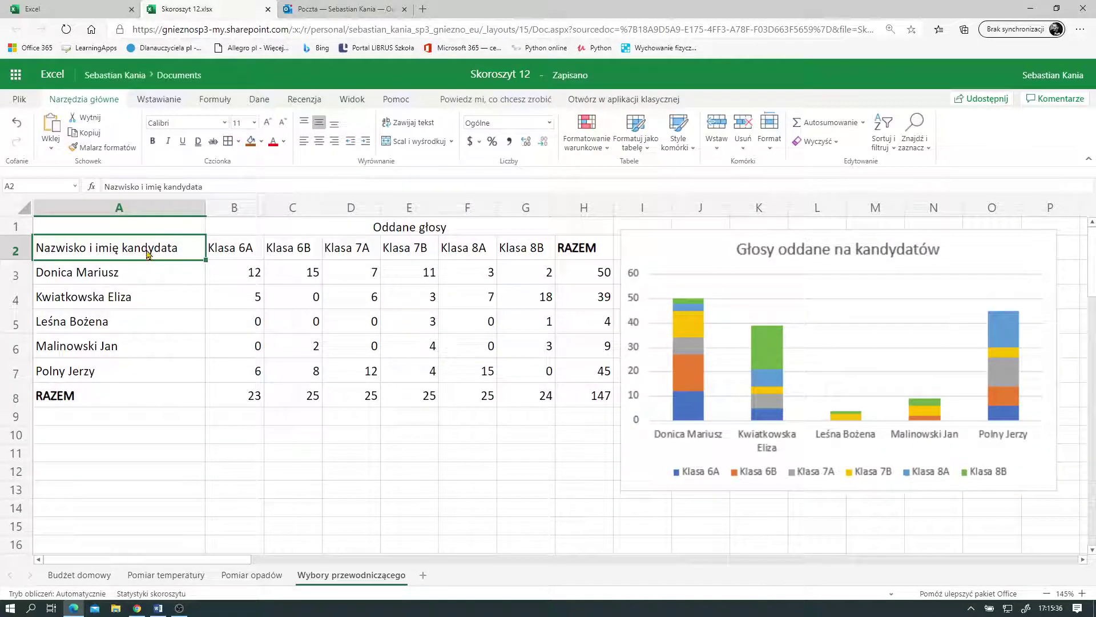
# Insert a stacked column chart from the class votes in A2:G7
pyautogui.moveTo(148, 257)
pyautogui.mouseDown()
pyautogui.moveTo(470, 330)
pyautogui.moveTo(545, 371)
pyautogui.mouseUp()
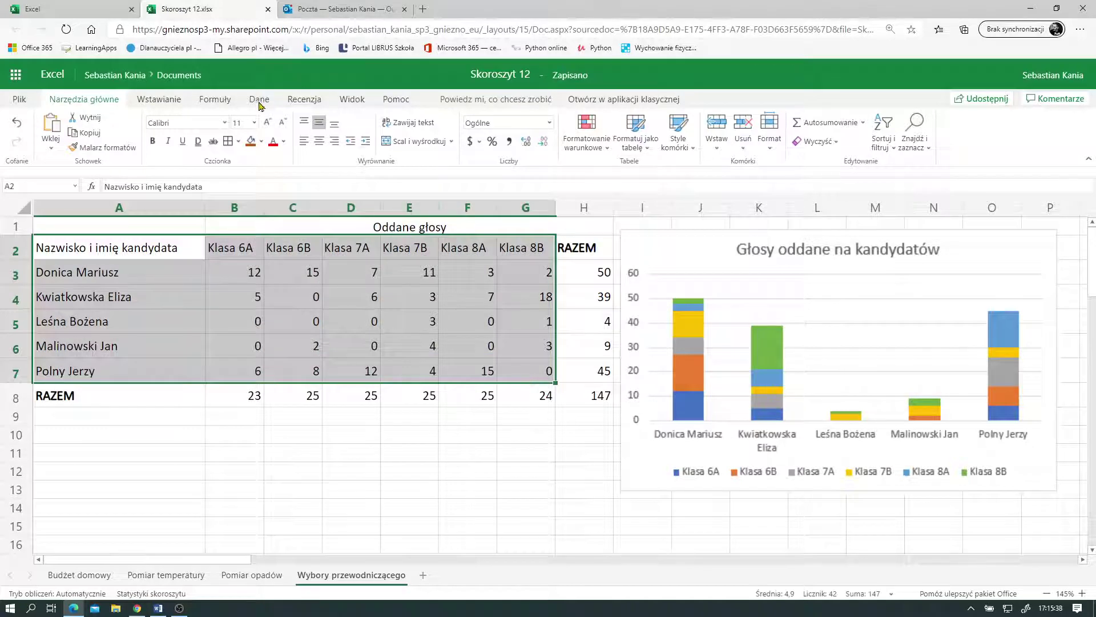
pyautogui.click(159, 100)
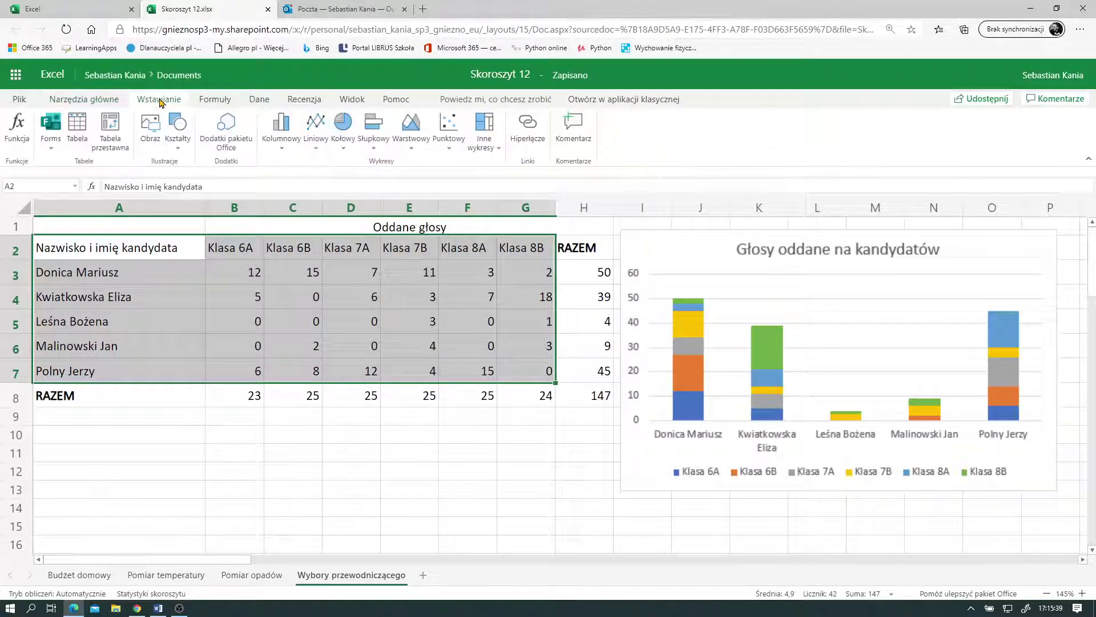
pyautogui.click(281, 128)
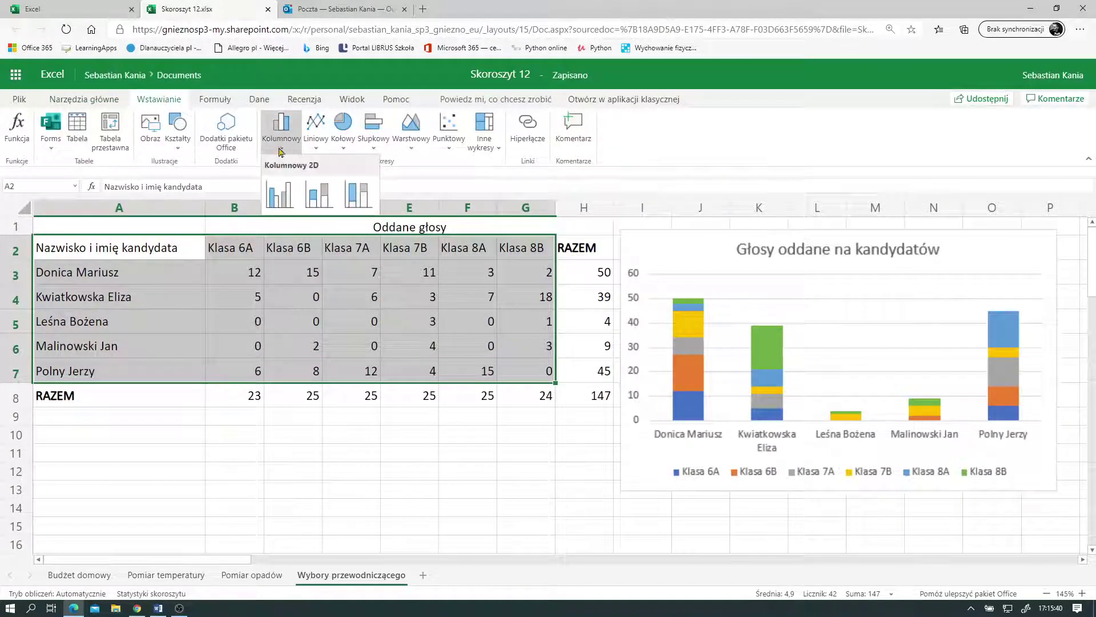
pyautogui.click(317, 194)
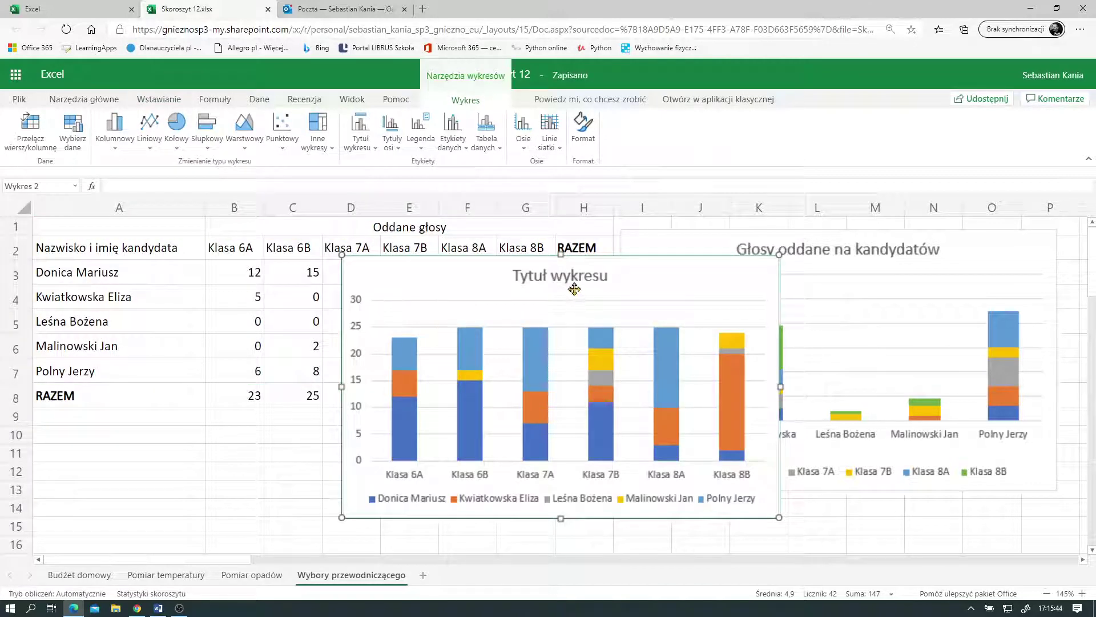
# Title the new chart 'Głosy oddane przez poszczególne klasy'
pyautogui.click(360, 143)
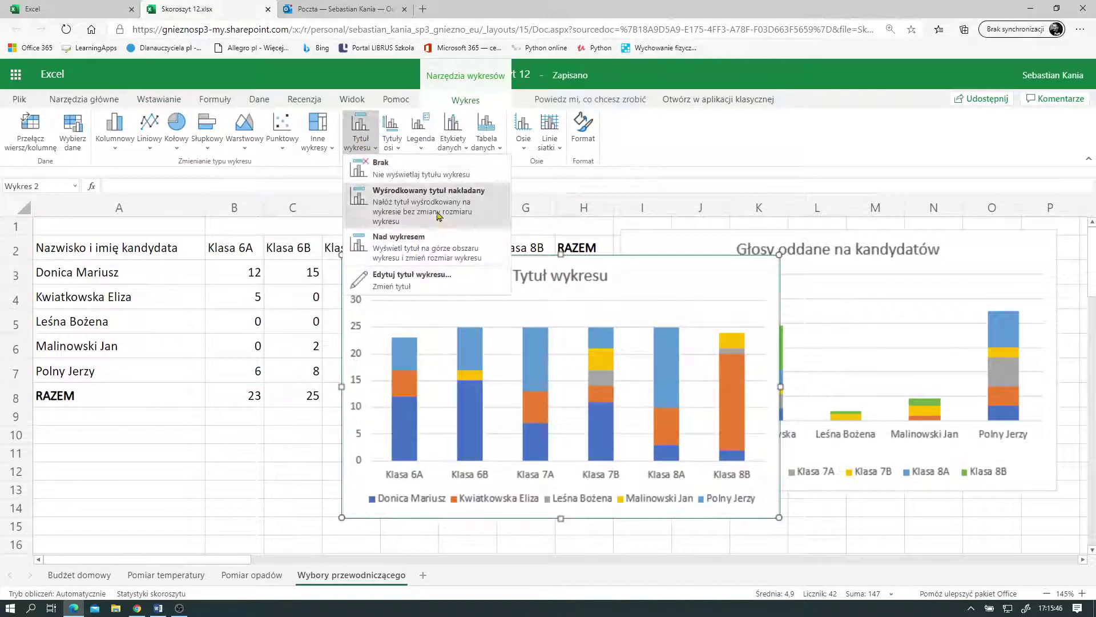
pyautogui.click(427, 281)
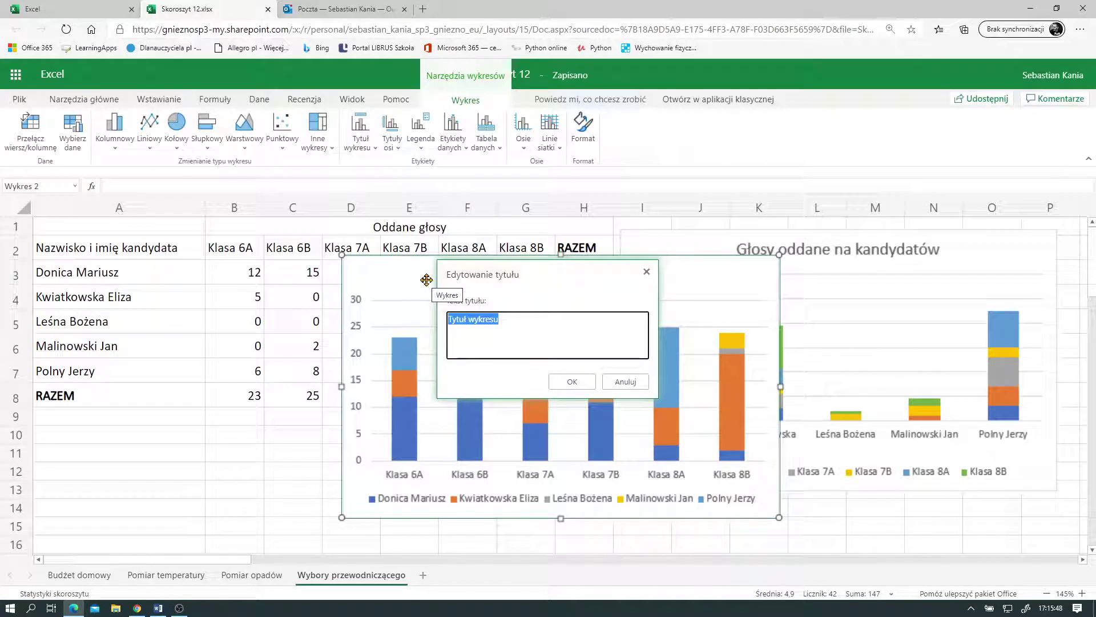
pyautogui.write('Gło')
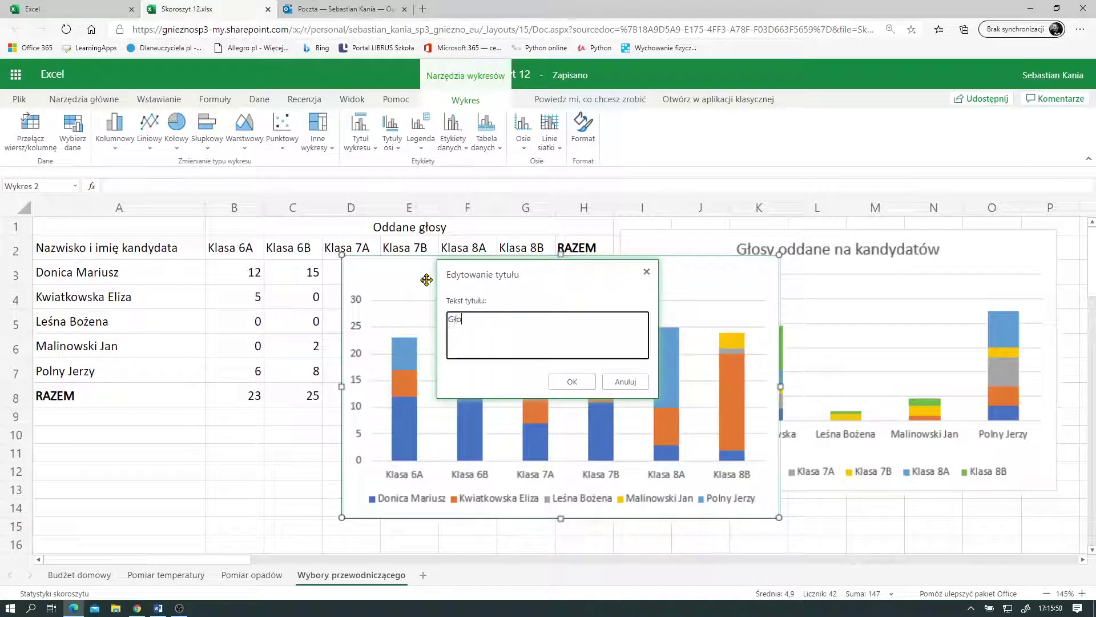
pyautogui.write('sy oddane p')
pyautogui.write('rzez poszczeg')
pyautogui.write('ólne klasy')
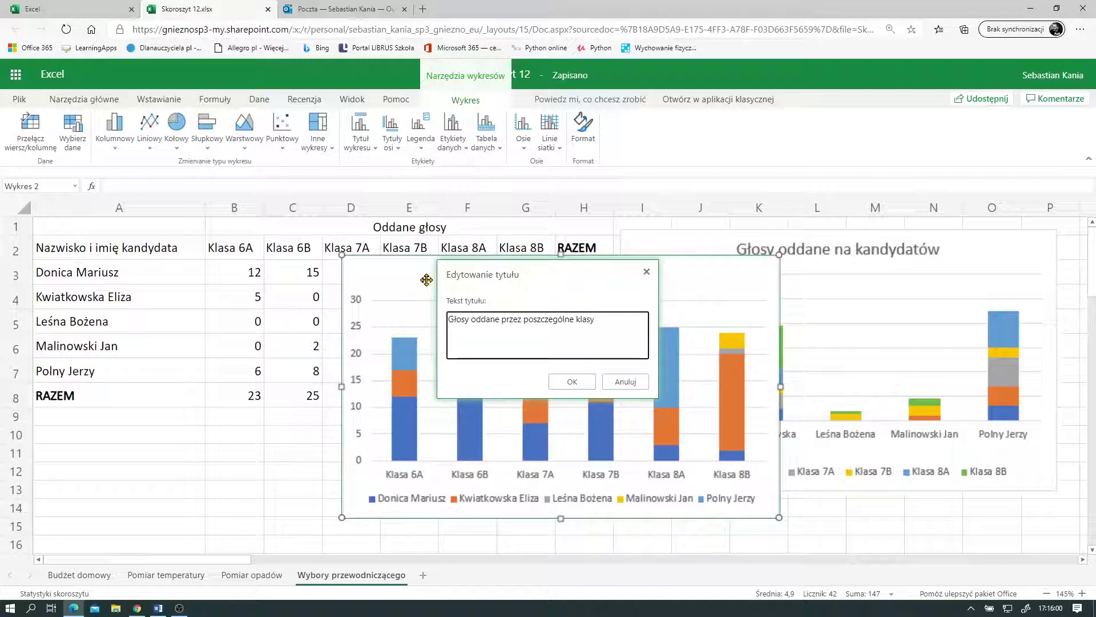
pyautogui.click(567, 382)
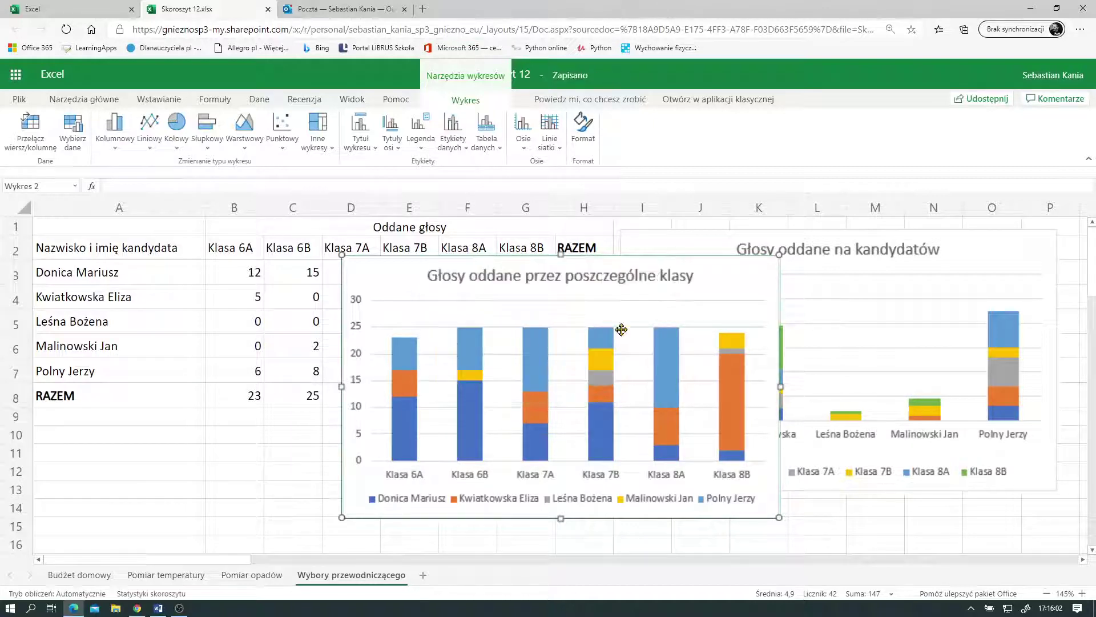
# Move the class chart below the table on the left and the candidate chart beside it on the right
pyautogui.moveTo(690, 286)
pyautogui.mouseDown()
pyautogui.moveTo(453, 315)
pyautogui.moveTo(466, 437)
pyautogui.mouseUp()
pyautogui.scroll(-2, 453, 315)
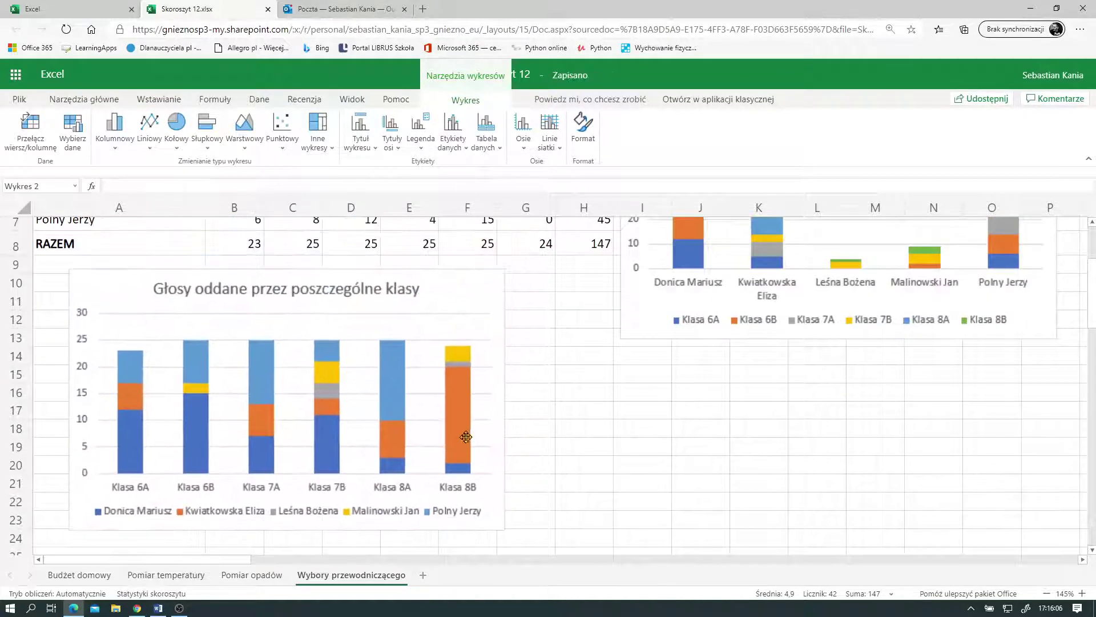
pyautogui.moveTo(622, 339)
pyautogui.mouseDown()
pyautogui.moveTo(573, 490)
pyautogui.moveTo(565, 481)
pyautogui.mouseUp()
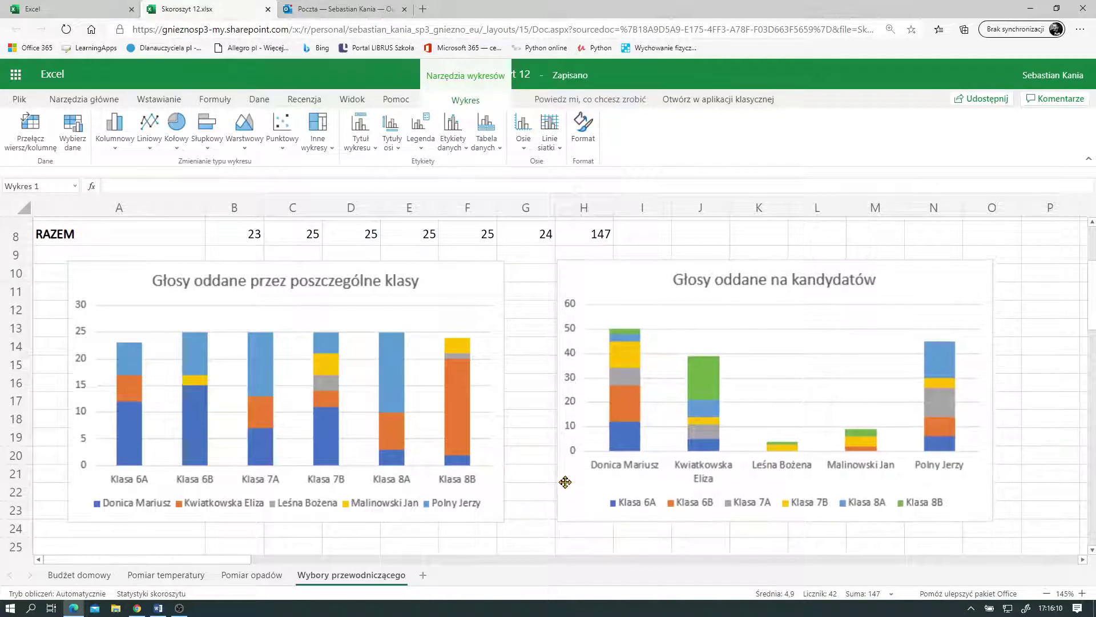
pyautogui.click(534, 477)
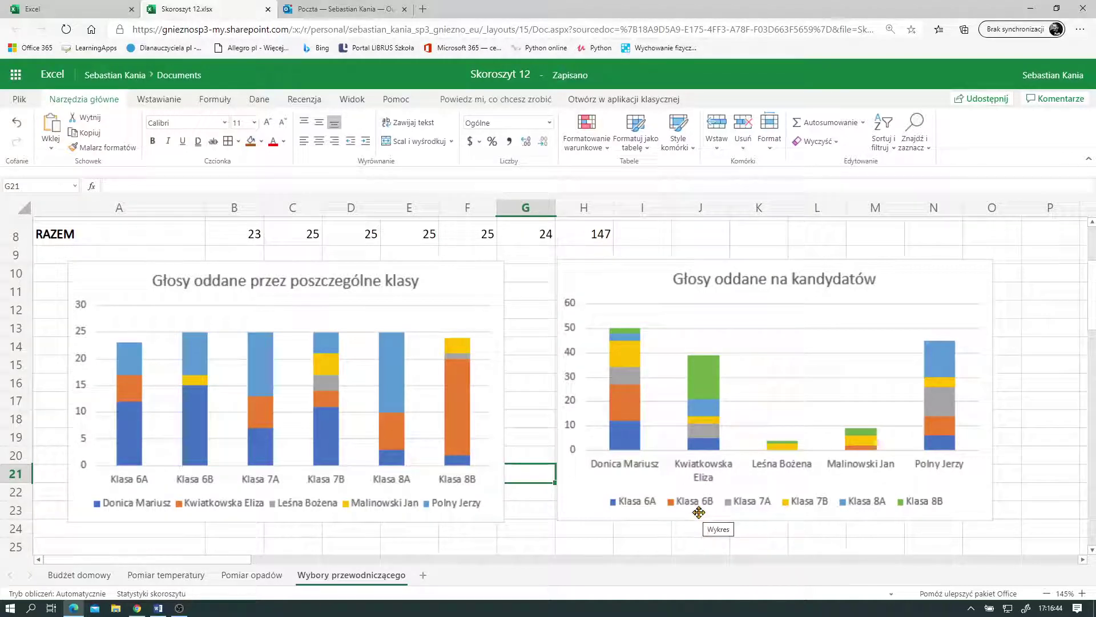
pyautogui.scroll(1, 627, 413)
pyautogui.scroll(3, 628, 414)
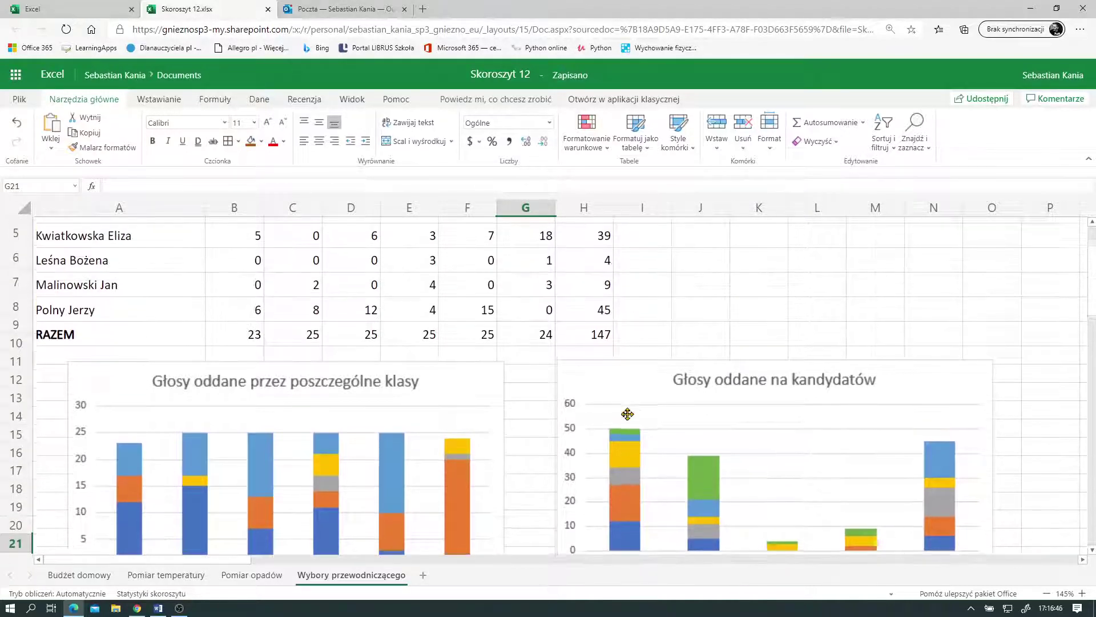
pyautogui.scroll(3, 628, 414)
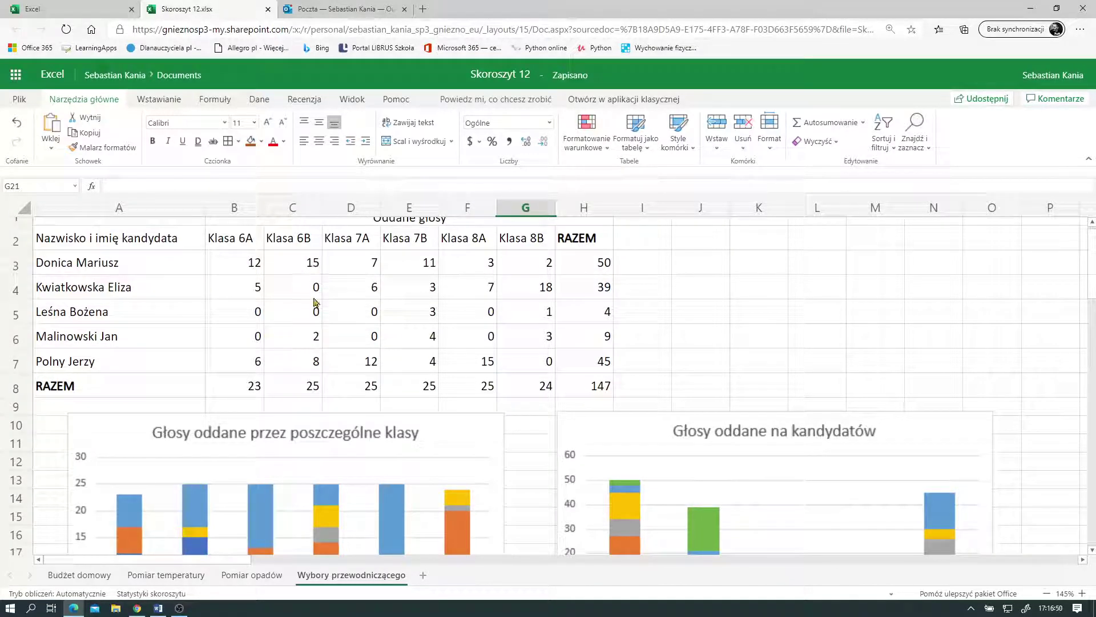
pyautogui.scroll(-1, 635, 404)
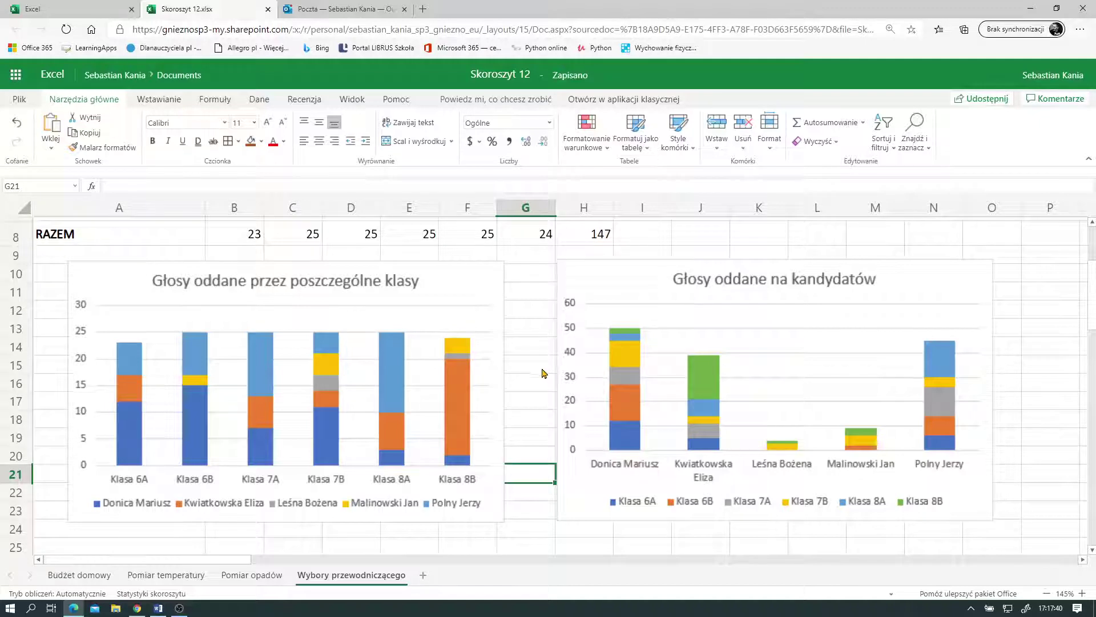
pyautogui.scroll(1, 543, 374)
pyautogui.scroll(2, 541, 378)
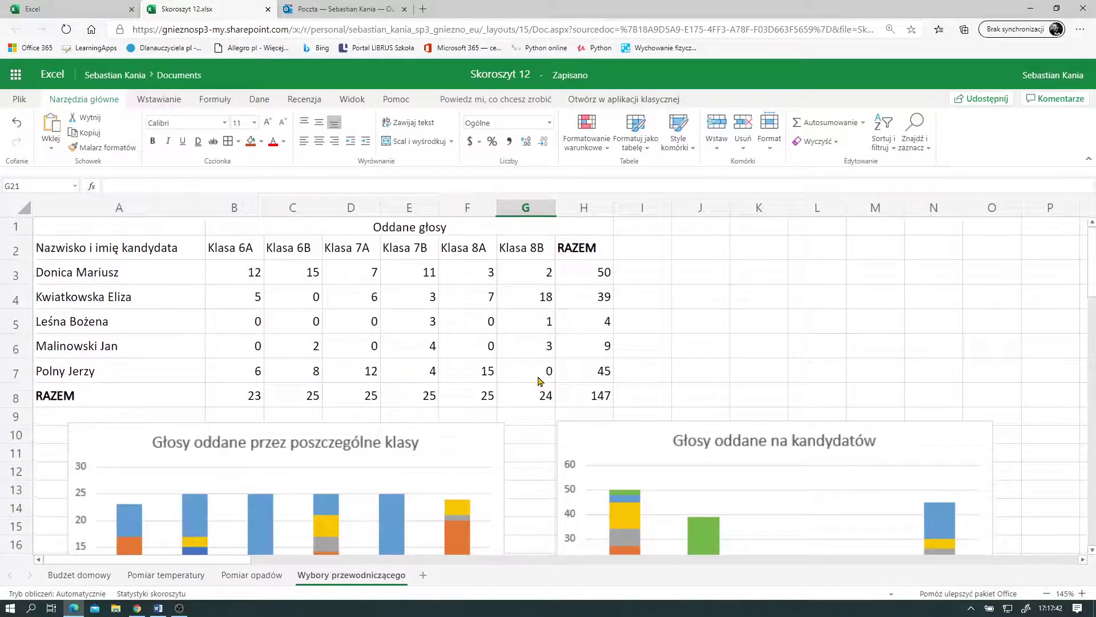